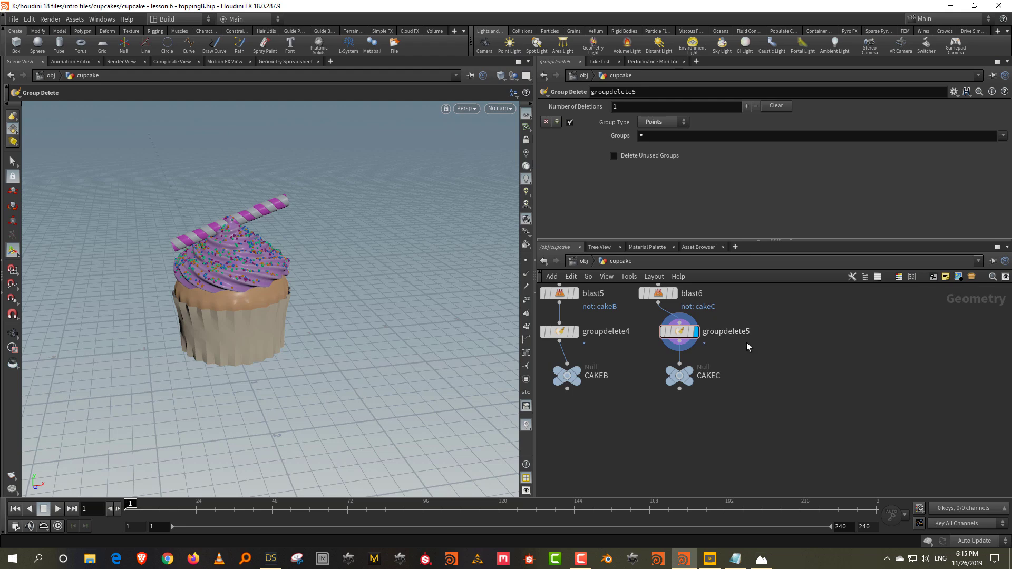
Add a Tube node beside the CAKEC branch and wire groupdelete5's output into its bounding source input.
key(Tab)
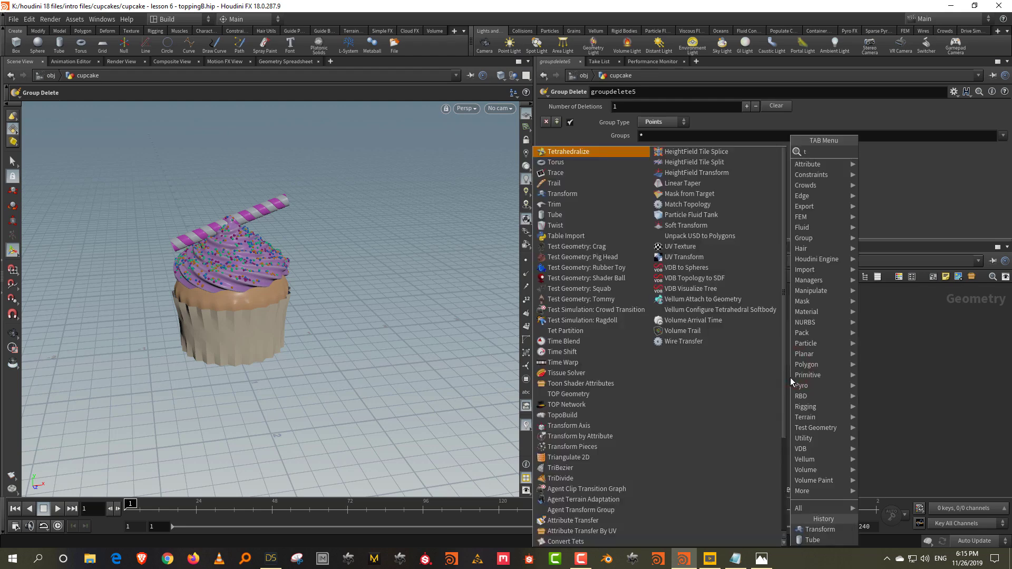
text(tub)
click(889, 150)
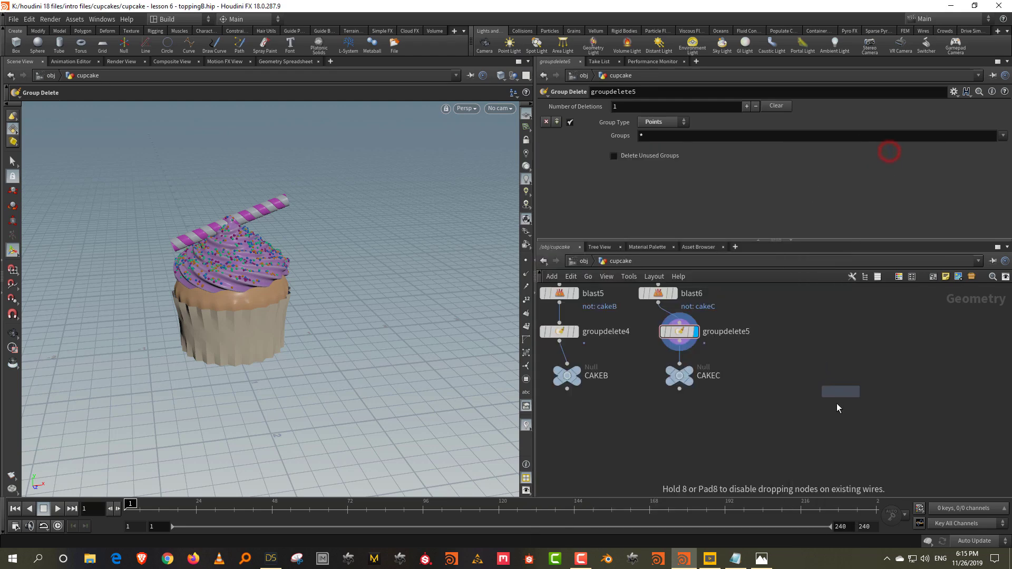
click(834, 414)
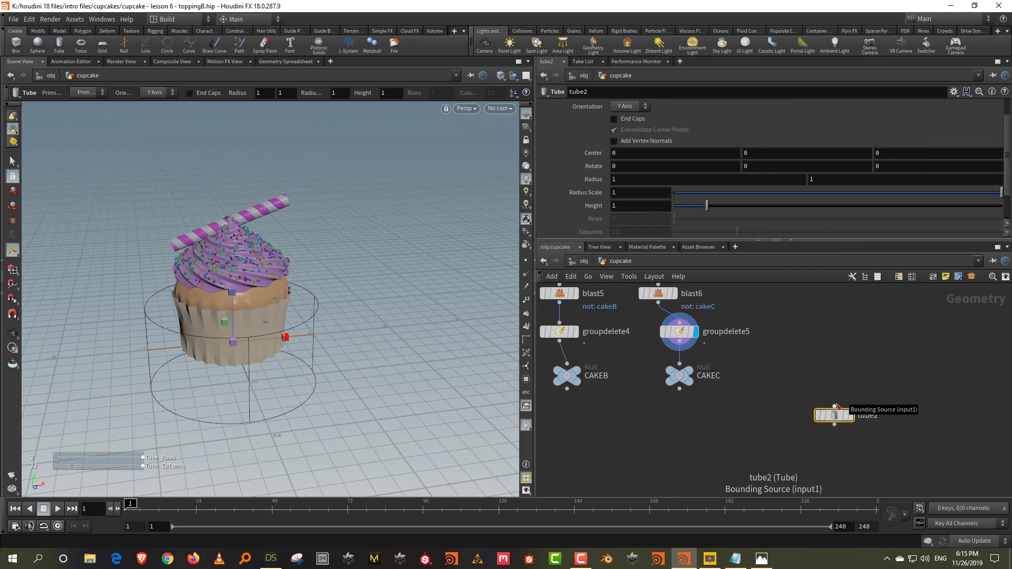
click(680, 343)
click(834, 378)
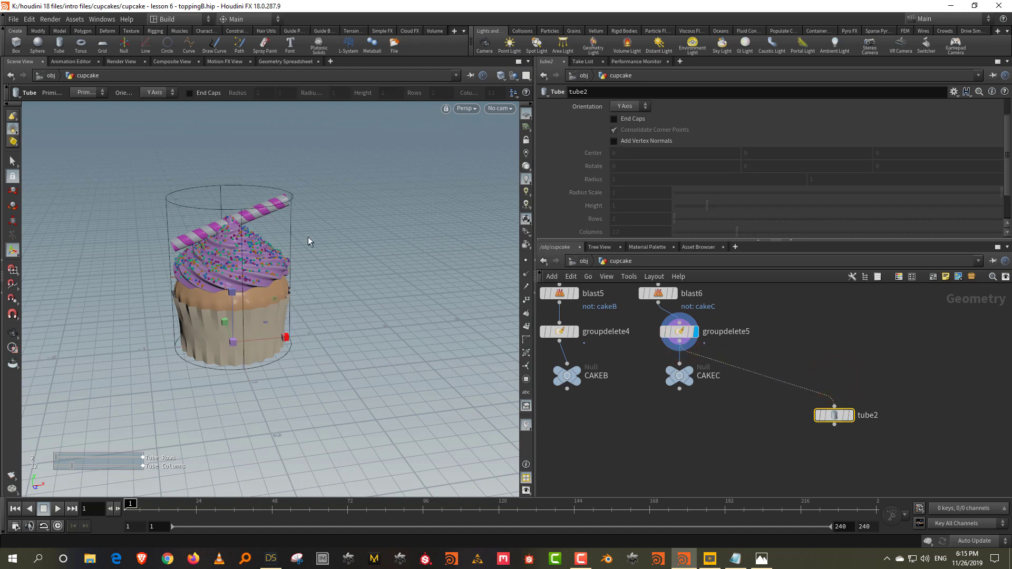
Display the new tube in the viewport and enable its end caps.
click(838, 334)
click(850, 415)
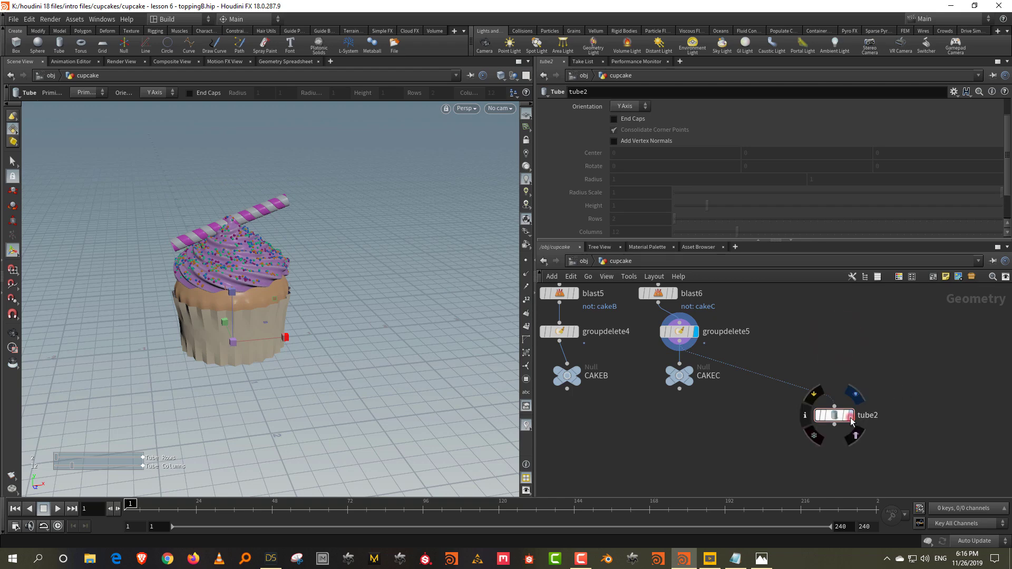
click(628, 118)
Append a Transform node below tube2 and display its result.
key(Tab)
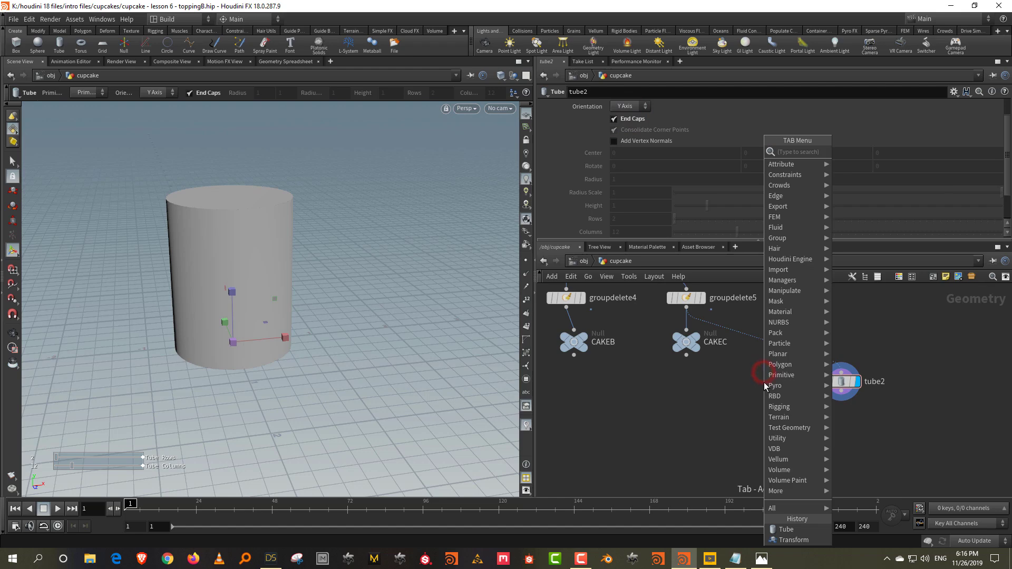
text(tr)
click(868, 177)
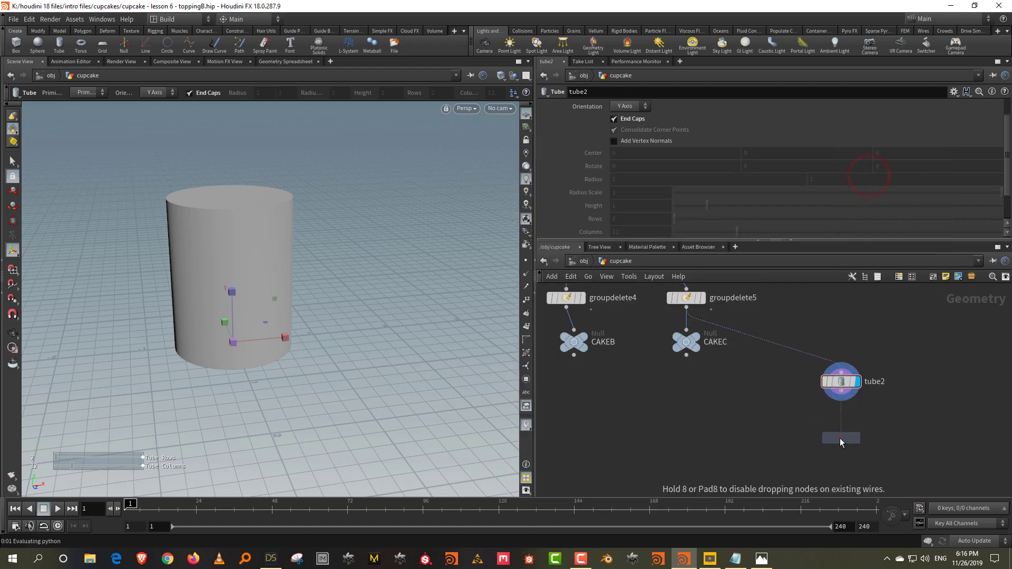
click(839, 438)
click(855, 438)
click(882, 438)
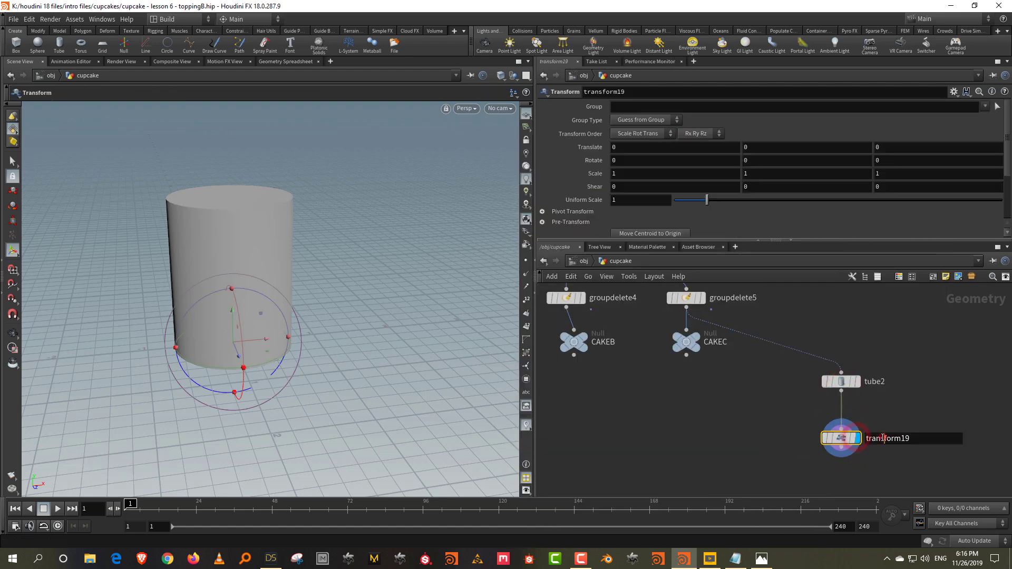
text(e)
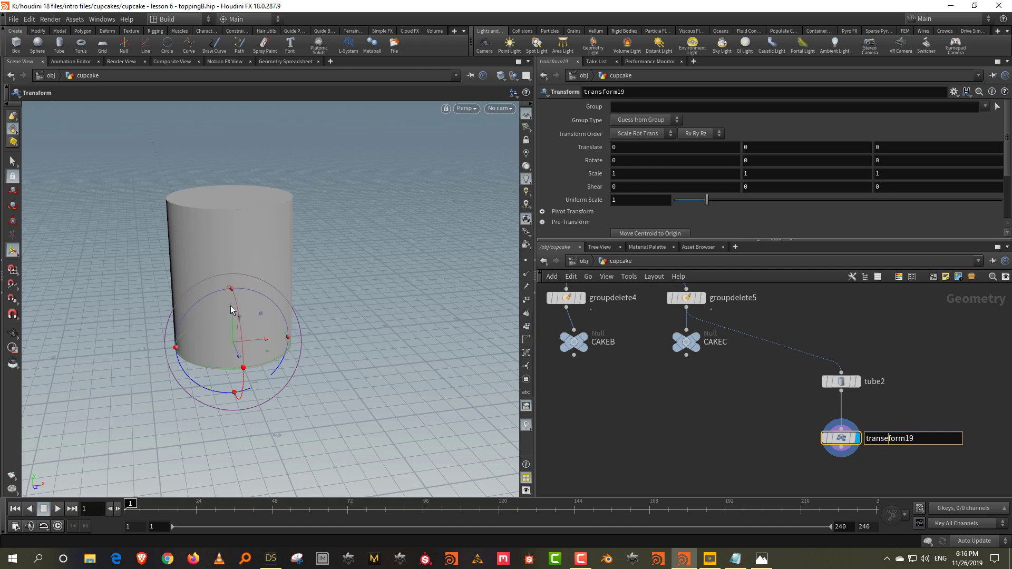
click(938, 430)
Scale the tube in Y to about 0.757 and show groupdelete5 as a template for comparing heights.
key(e)
drag(235, 294, 226, 286)
click(697, 298)
click(839, 299)
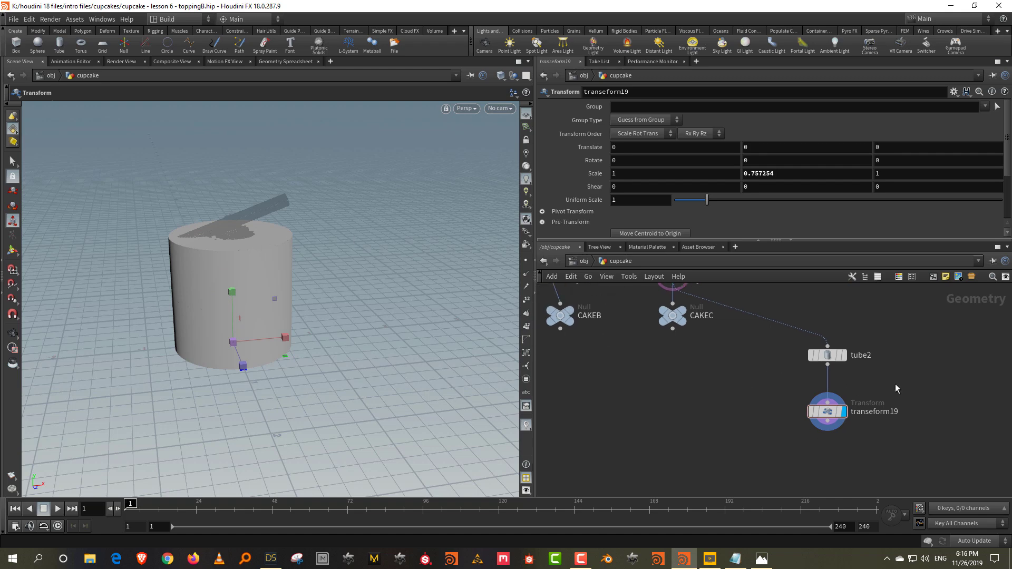
Add a Null node below the tube's transform and name it OUT_proxy.
key(Tab)
text(nul)
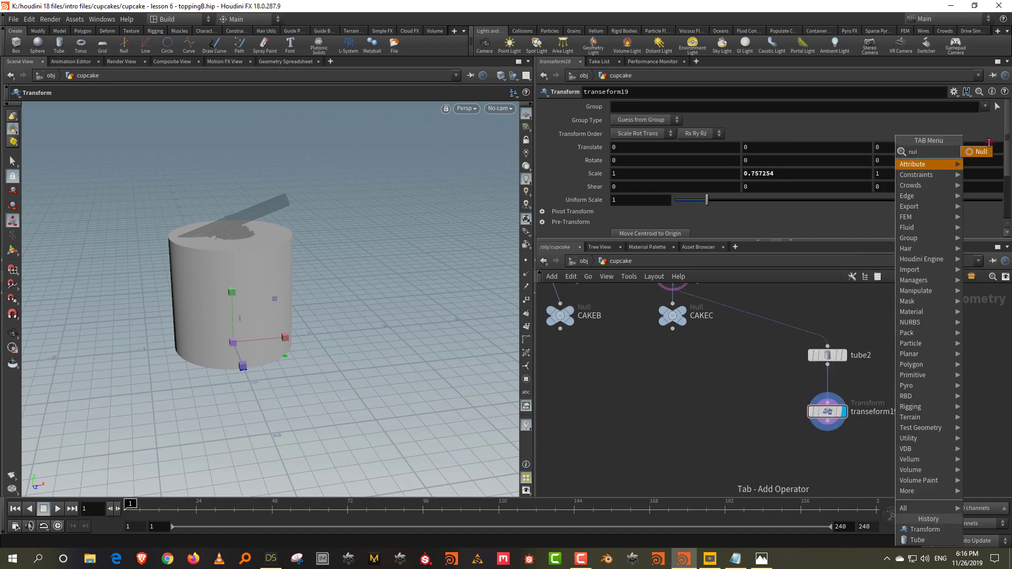
key(Return)
click(813, 437)
double_click(843, 440)
text(OUT_pro)
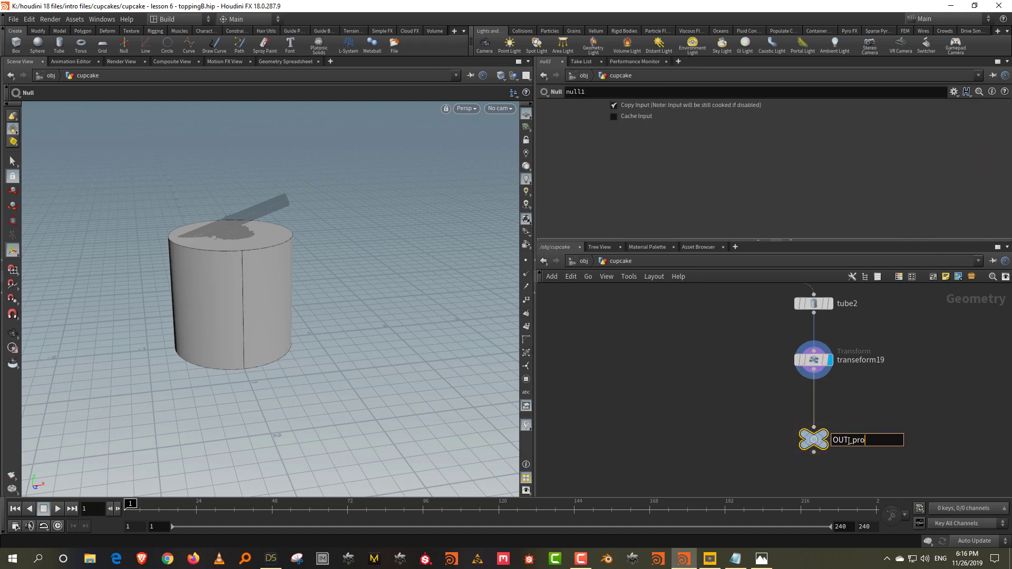
key(Return)
Set the CAKEB null as the displayed output of the cupcake network.
scroll(759, 374, down, 3)
middle_drag(672, 334, 728, 384)
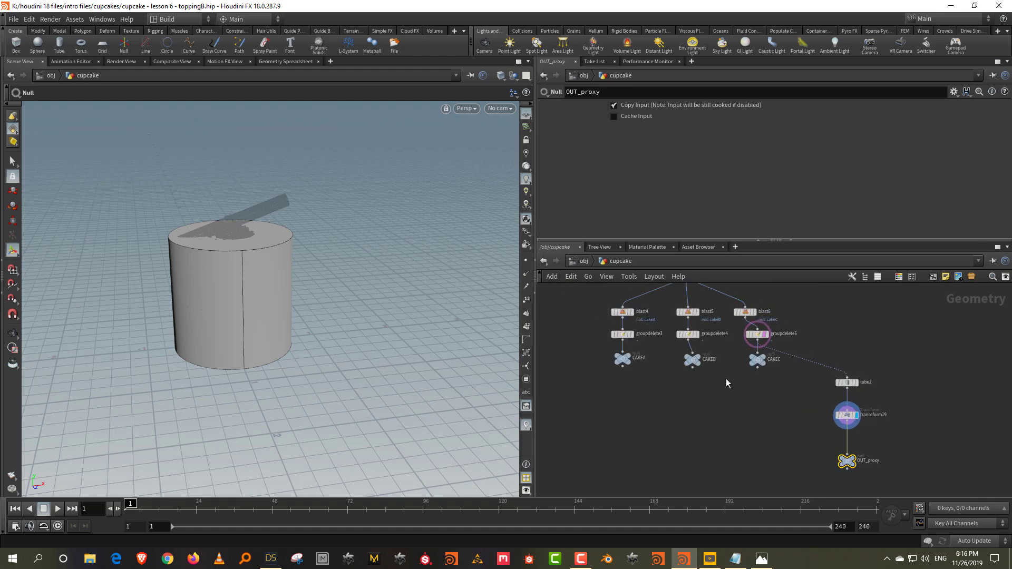
scroll(723, 375, up, 2)
click(689, 352)
click(748, 393)
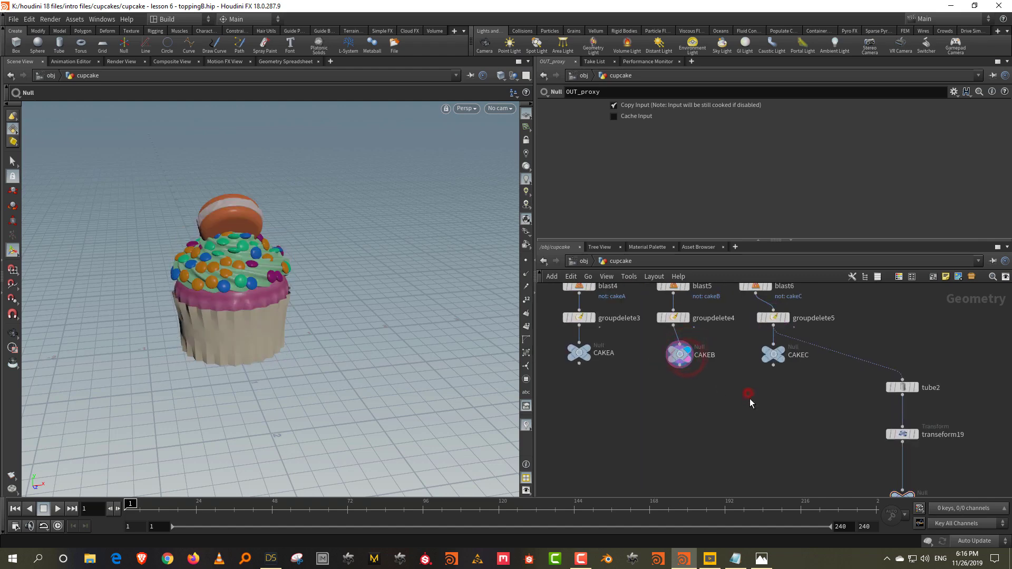
Create a Geometry object at the obj level and name it cupcake_box.
click(575, 260)
click(820, 323)
key(Tab)
text(geo)
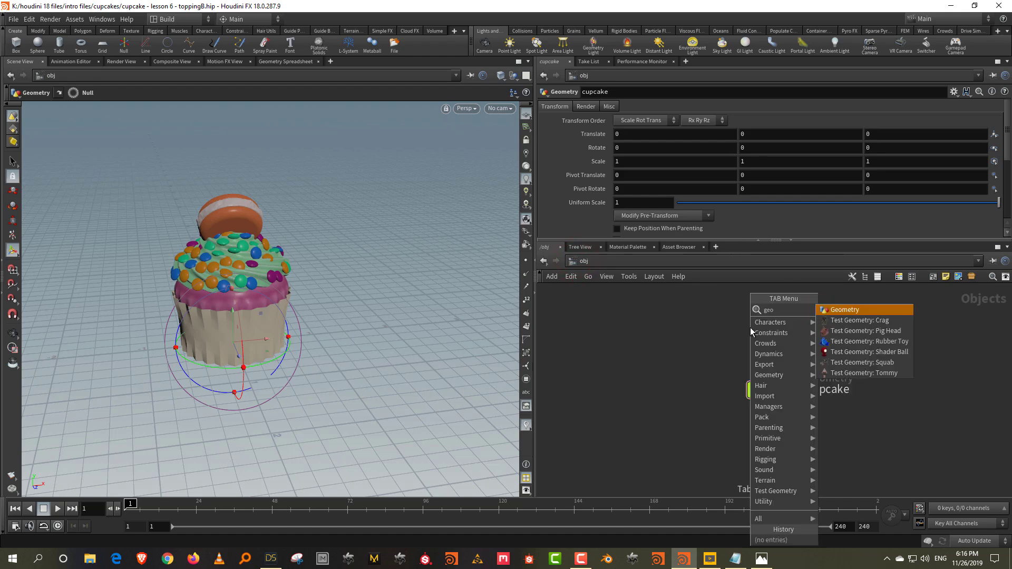
key(Return)
double_click(792, 326)
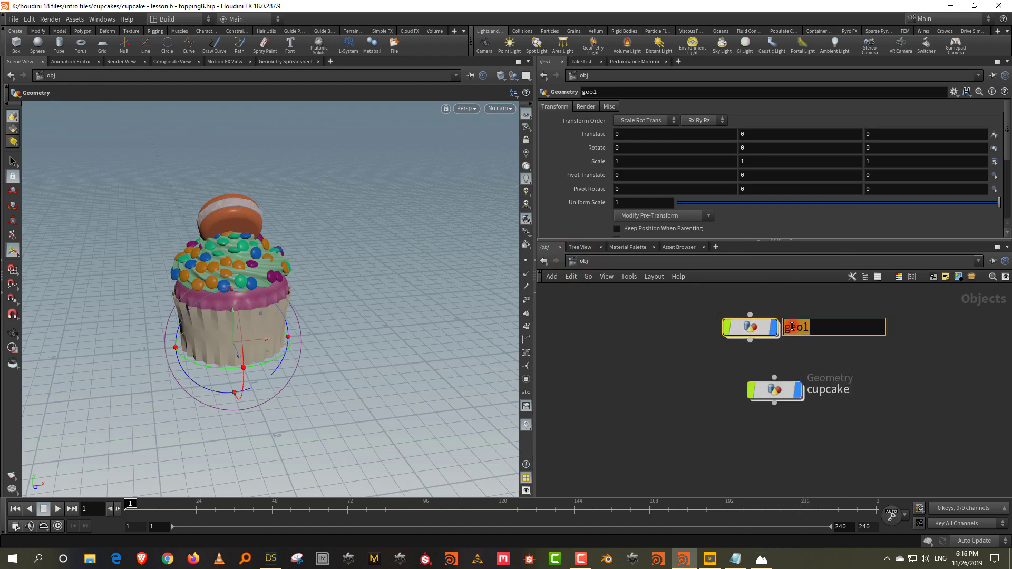
text(cupcake_box)
key(Return)
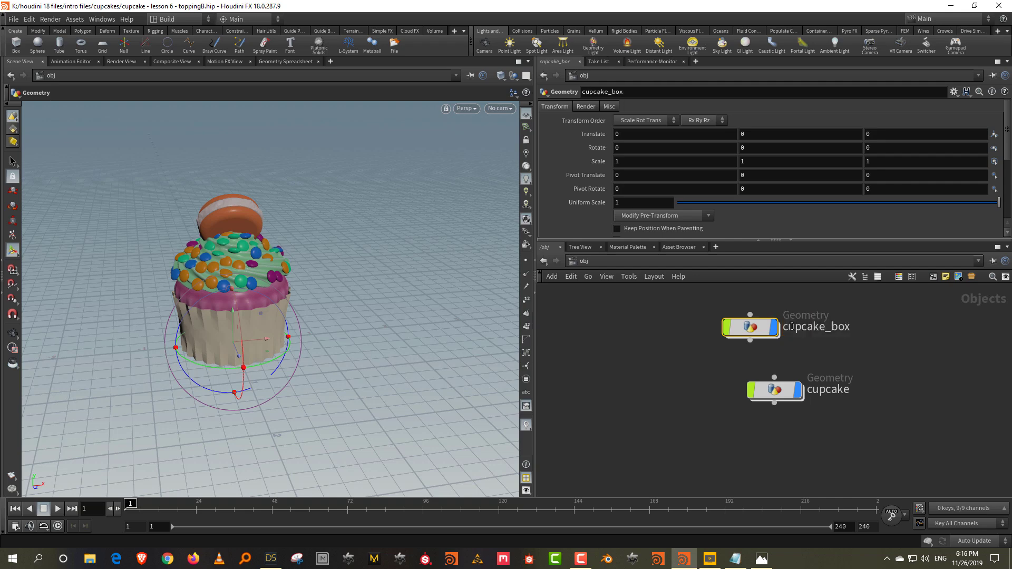
Enter the cupcake_box network and check the cakebox layout.jpg reference image in Photos before returning to Houdini.
key(i)
click(761, 558)
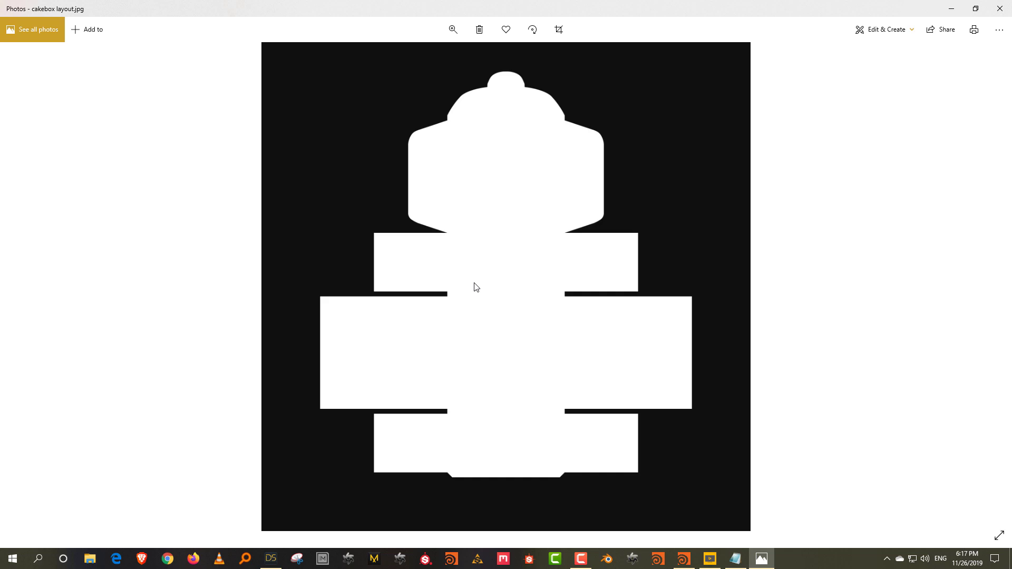
click(666, 287)
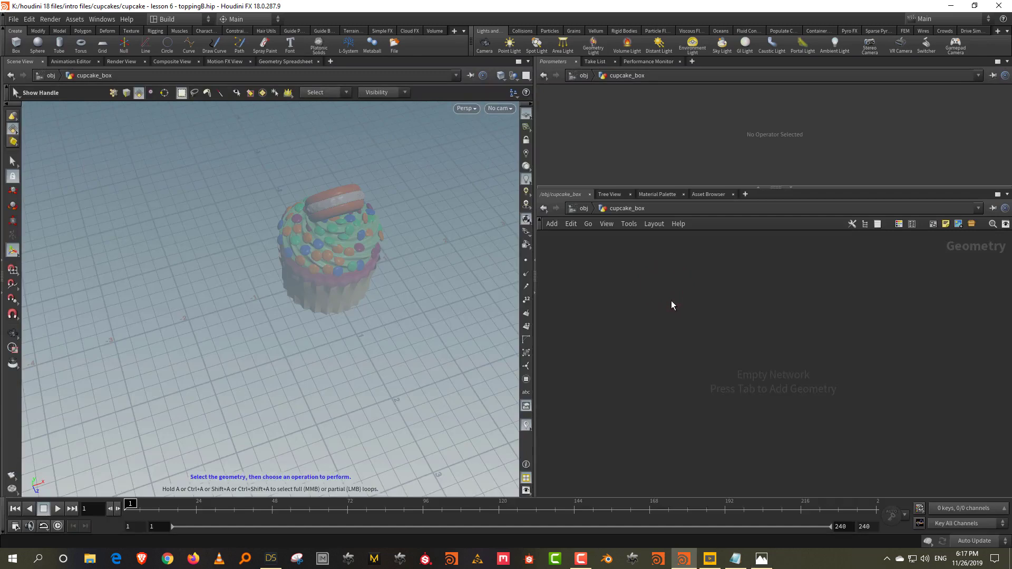
Add a Grid node to the empty cupcake_box network.
key(Tab)
text(gri)
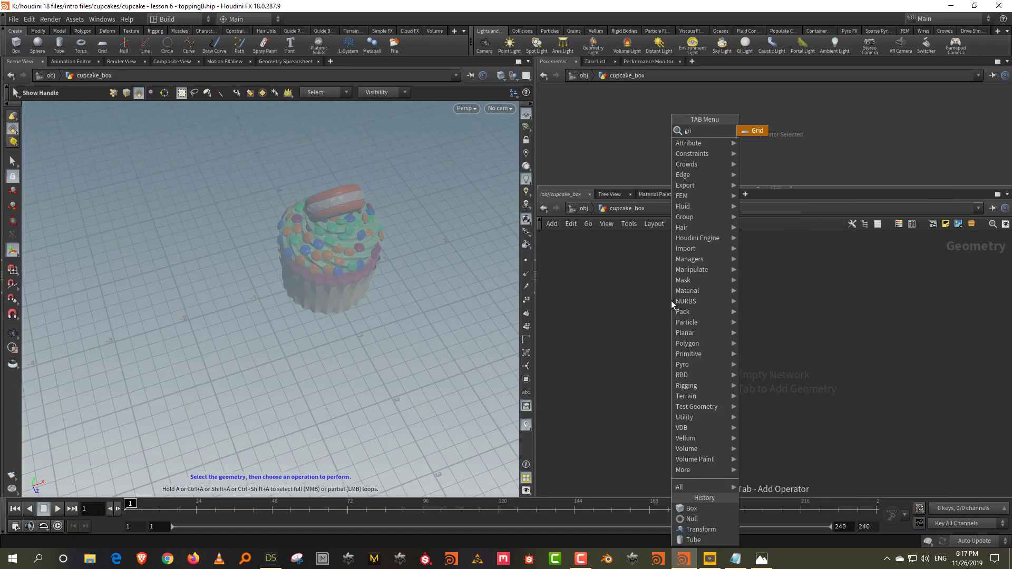
key(Return)
click(671, 305)
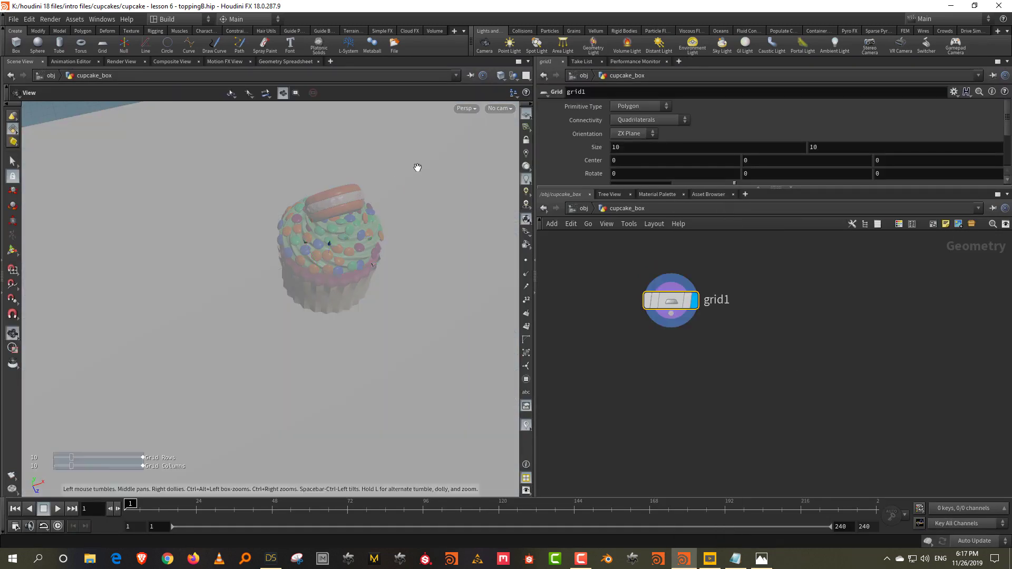
Set the grid's size to 7 by 6.
scroll(416, 168, down, 3)
double_click(627, 151)
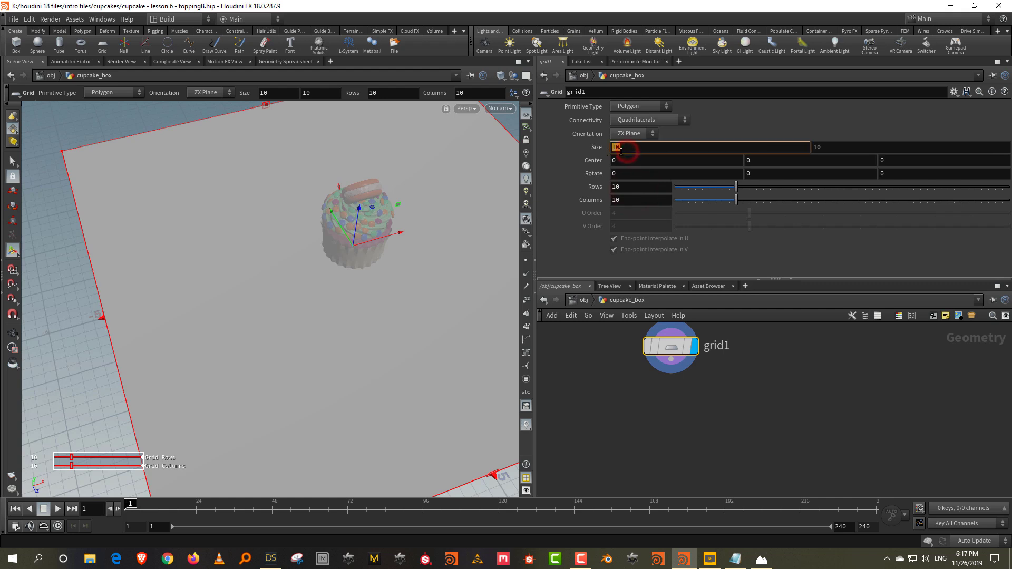
text(7)
key(Tab)
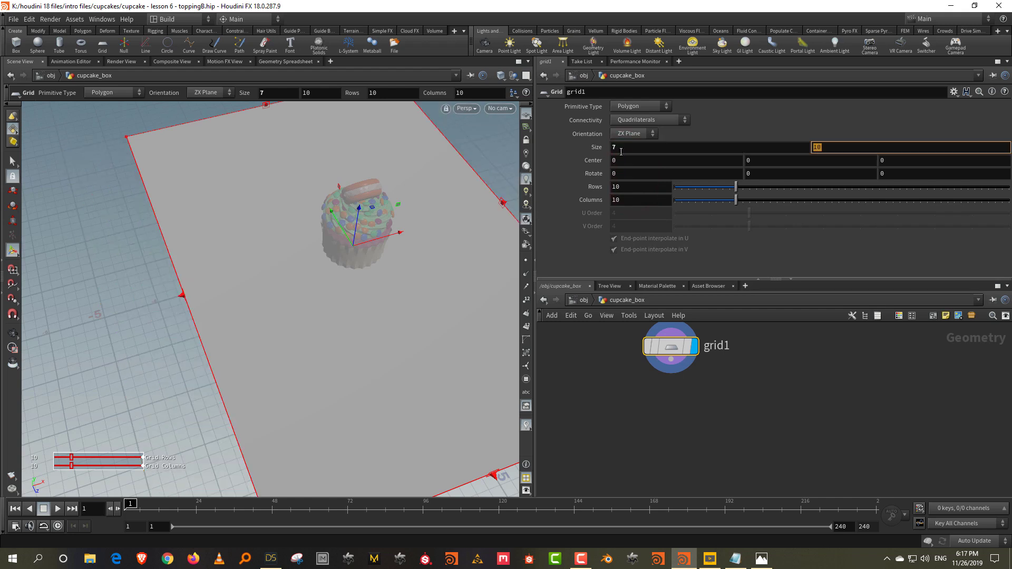
key(Return)
Switch the viewport to wireframe shading and set the grid to 5 rows and 6 columns.
drag(327, 286, 381, 287)
key(w)
drag(423, 235, 464, 232)
drag(685, 187, 701, 191)
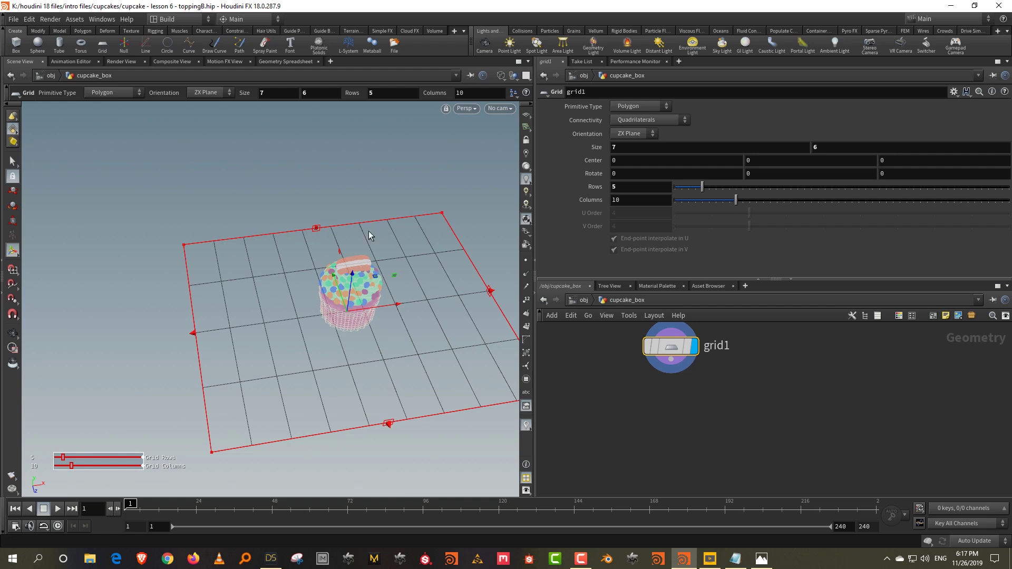
mouse_move(716, 202)
mouse_down()
mouse_move(700, 204)
mouse_move(712, 204)
mouse_up()
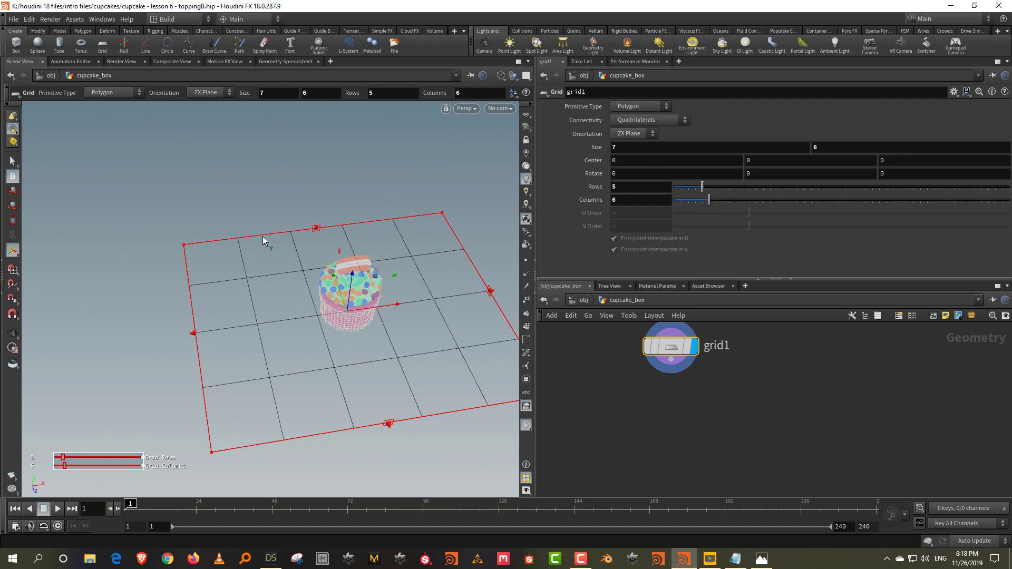
Add an Object Merge node beside grid1.
click(790, 376)
key(Tab)
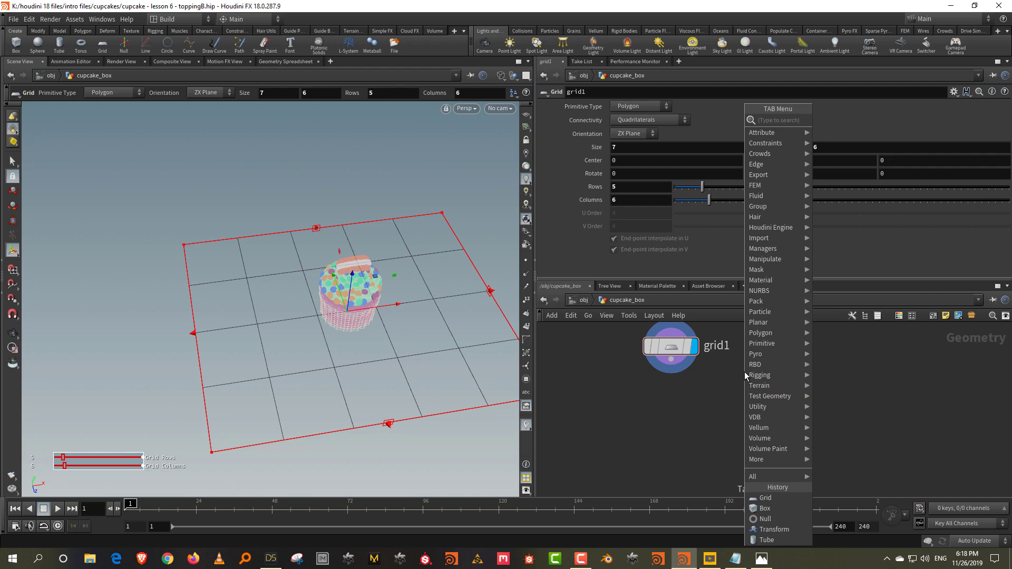
text(obj)
key(Return)
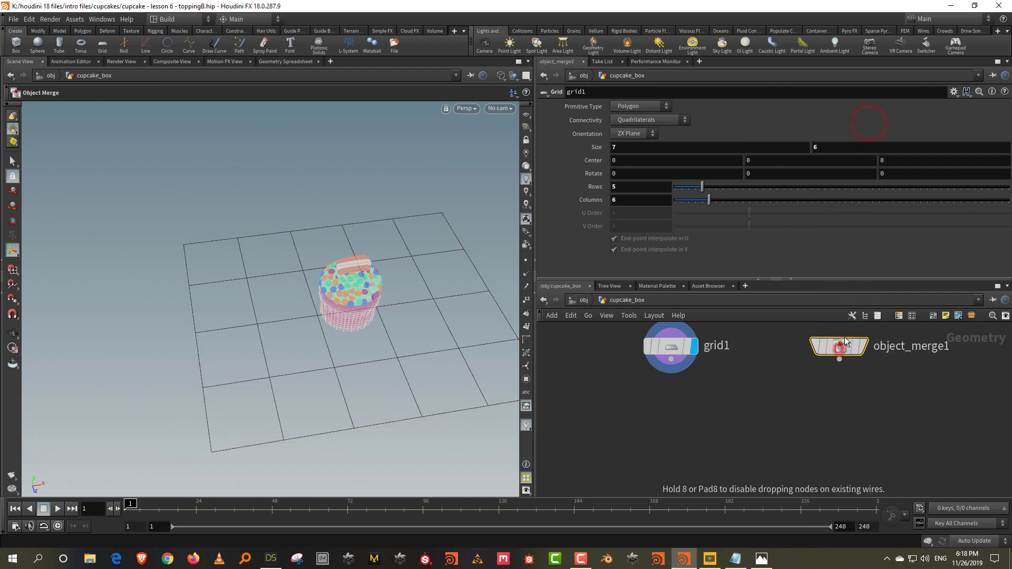
click(839, 349)
Set the object merge's Object 1 to /obj/cupcake/OUT_proxy and display the node.
click(1003, 134)
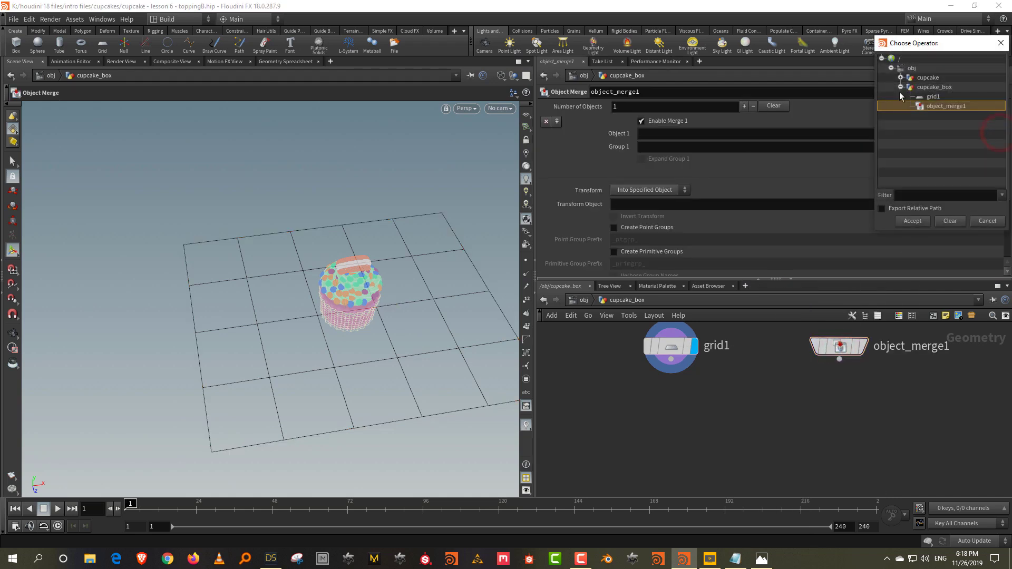
click(900, 77)
double_click(939, 125)
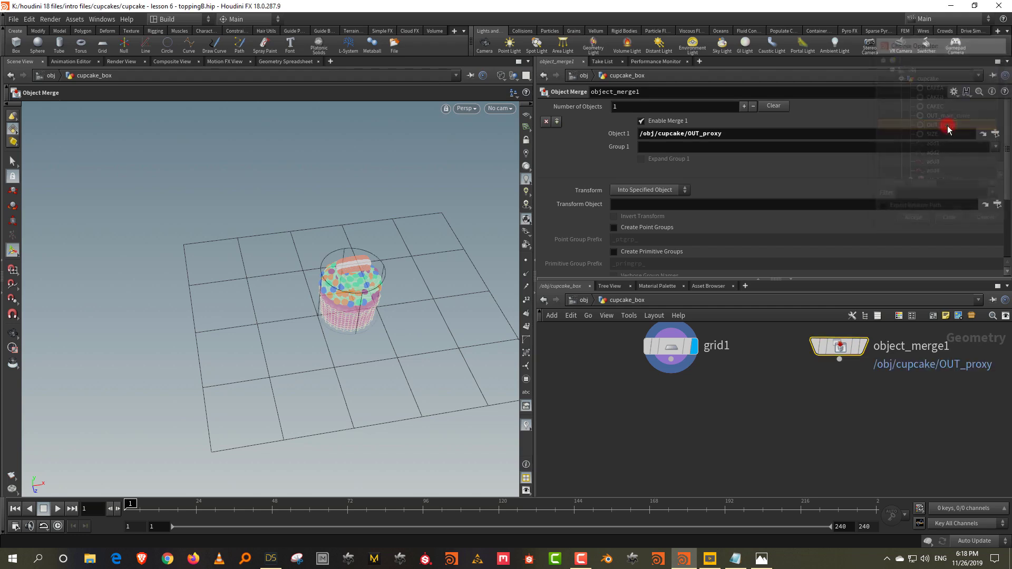
click(861, 346)
Add a Copy to Points node below the grid and object merge nodes.
click(765, 399)
key(Tab)
text(ci)
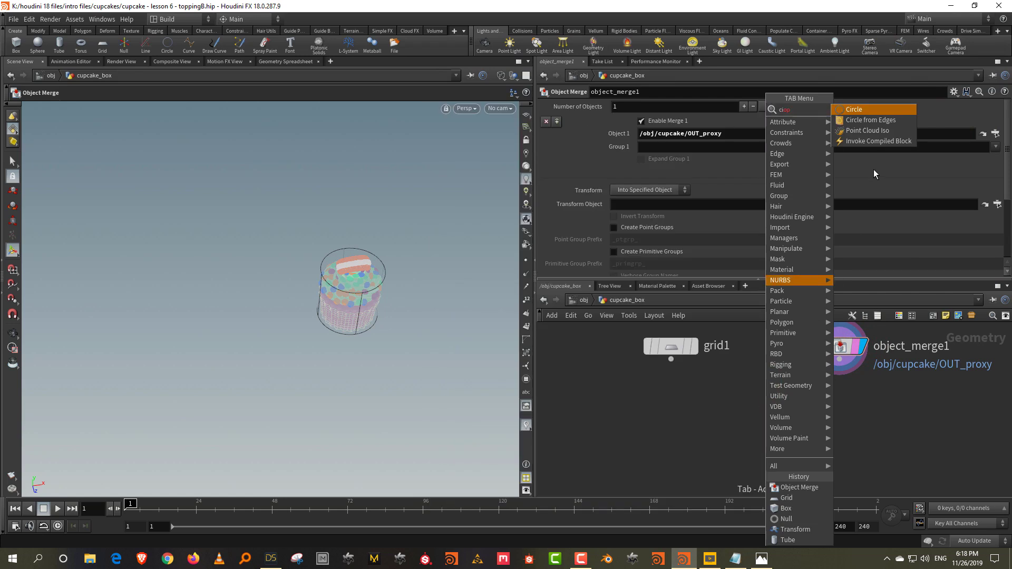
click(829, 140)
click(735, 424)
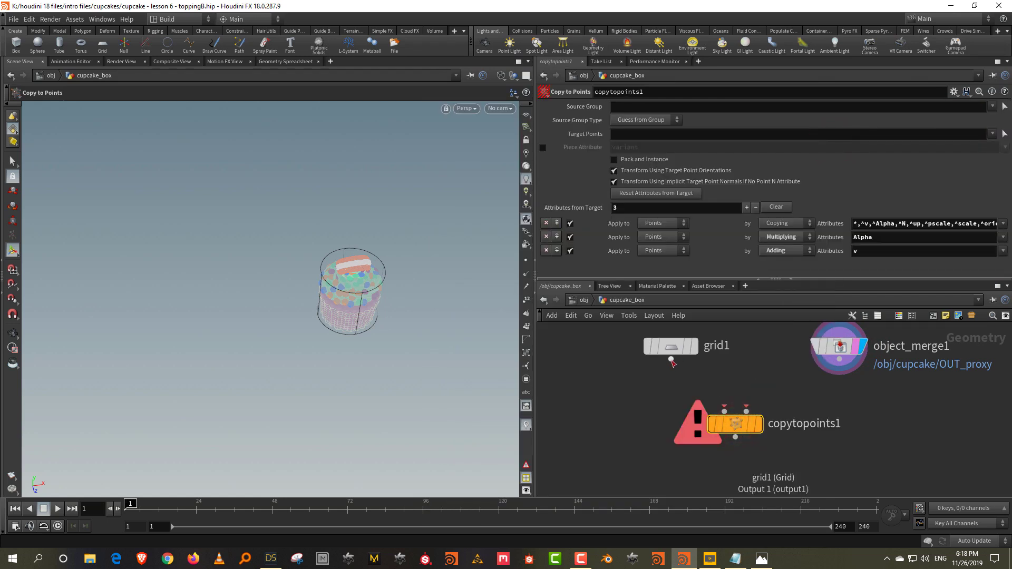
Wire grid1 into copytopoints1's second input and rearrange the nodes so the object merge sits before the grid.
drag(671, 361, 745, 410)
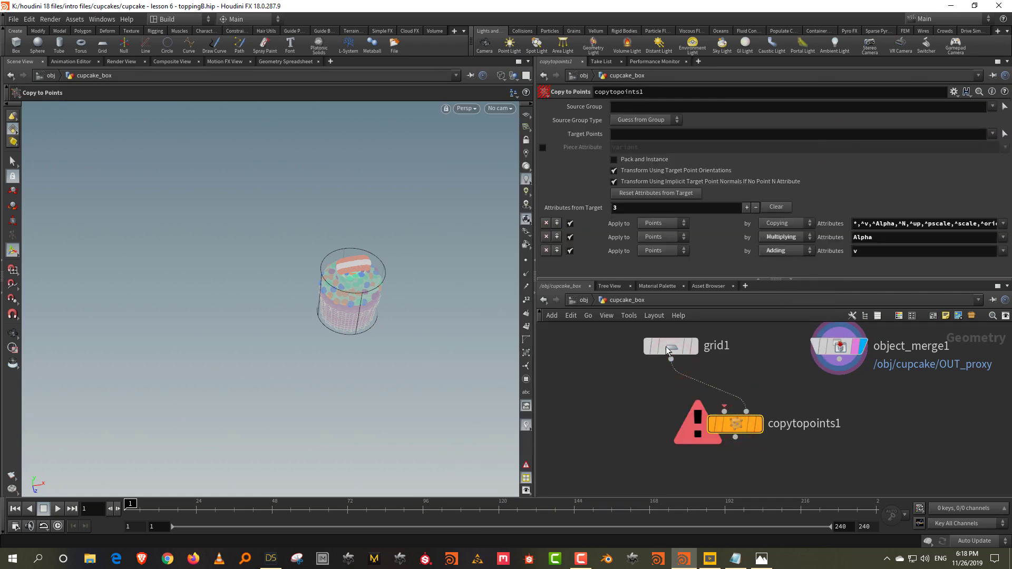
drag(683, 348, 751, 361)
drag(839, 344, 609, 342)
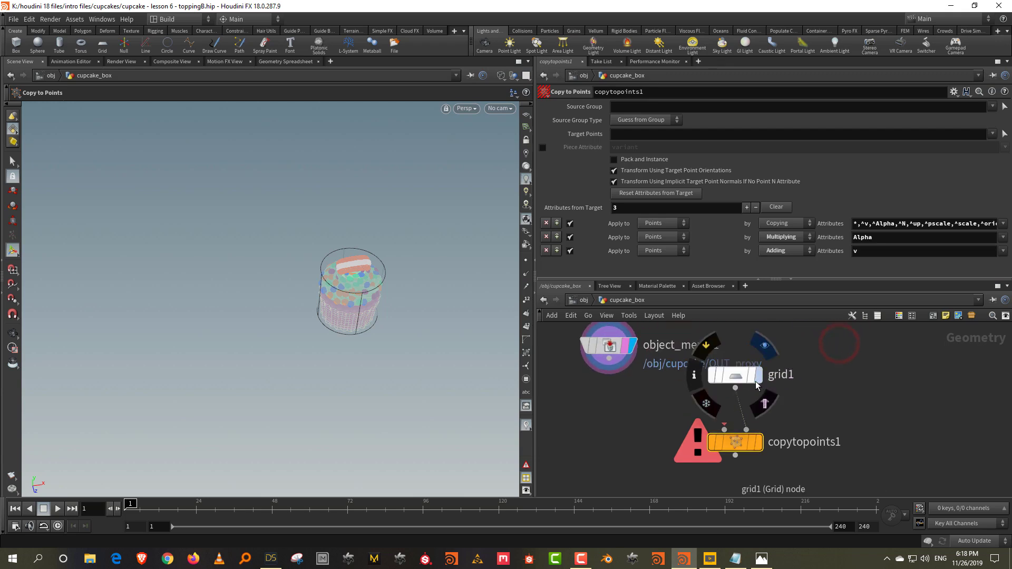
drag(747, 374, 858, 352)
Insert an Add node between grid1 and copytopoints1 and enable Delete Geometry But Keep the Points.
key(Tab)
text(add)
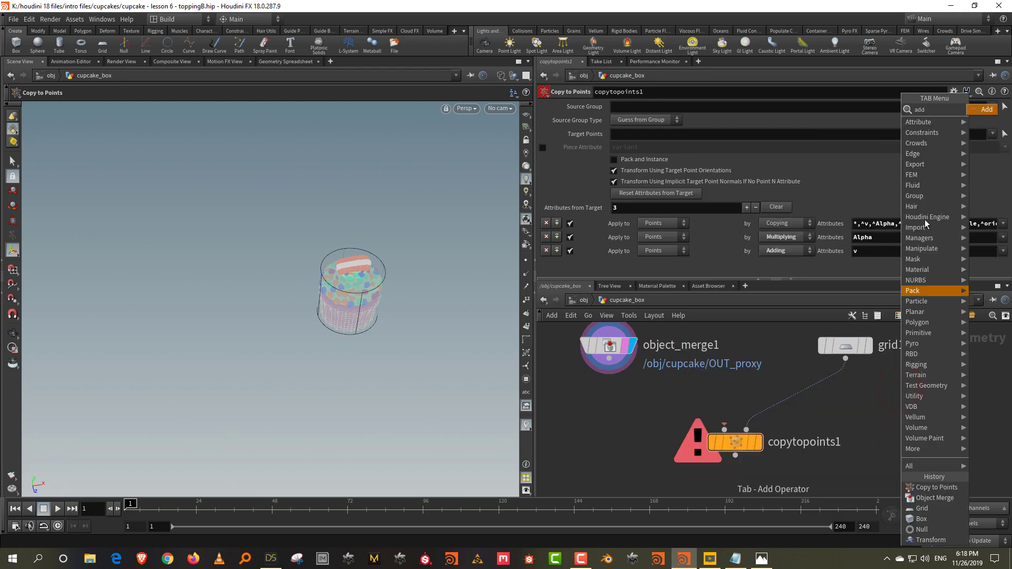
click(984, 110)
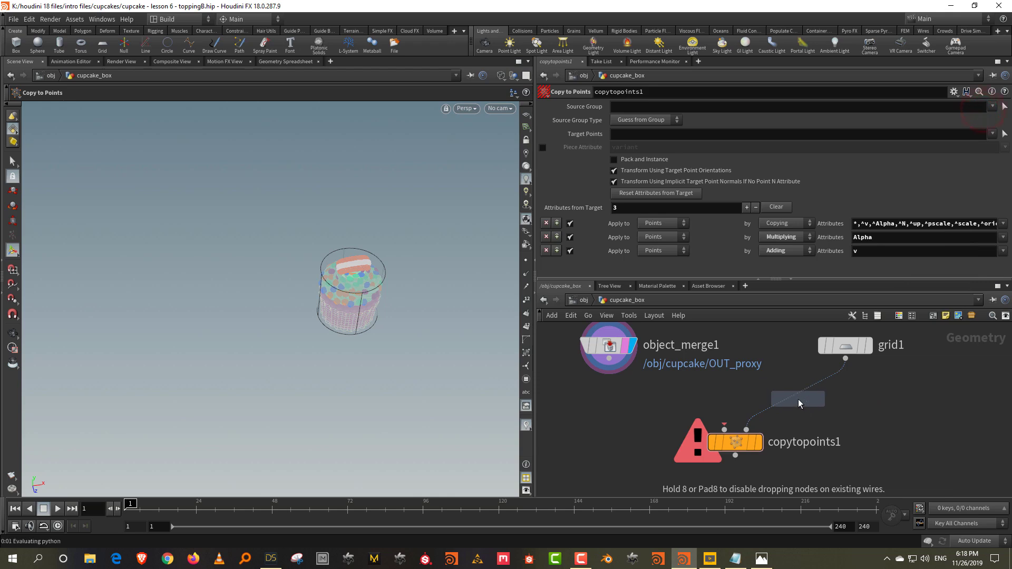
click(798, 399)
click(661, 120)
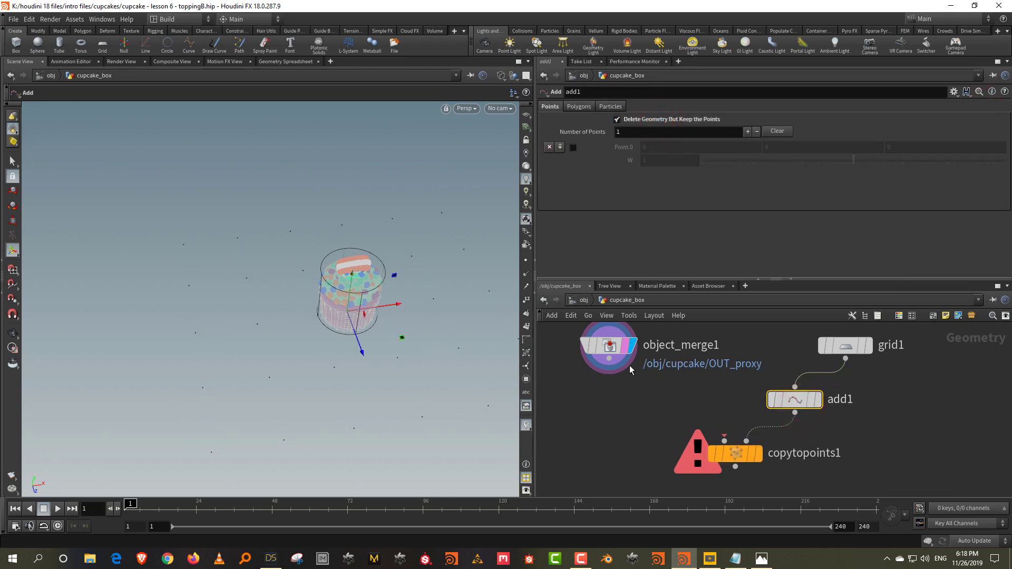
Wire object_merge1 into copytopoints1's first input and display the copytopoints1 node.
drag(609, 359, 724, 441)
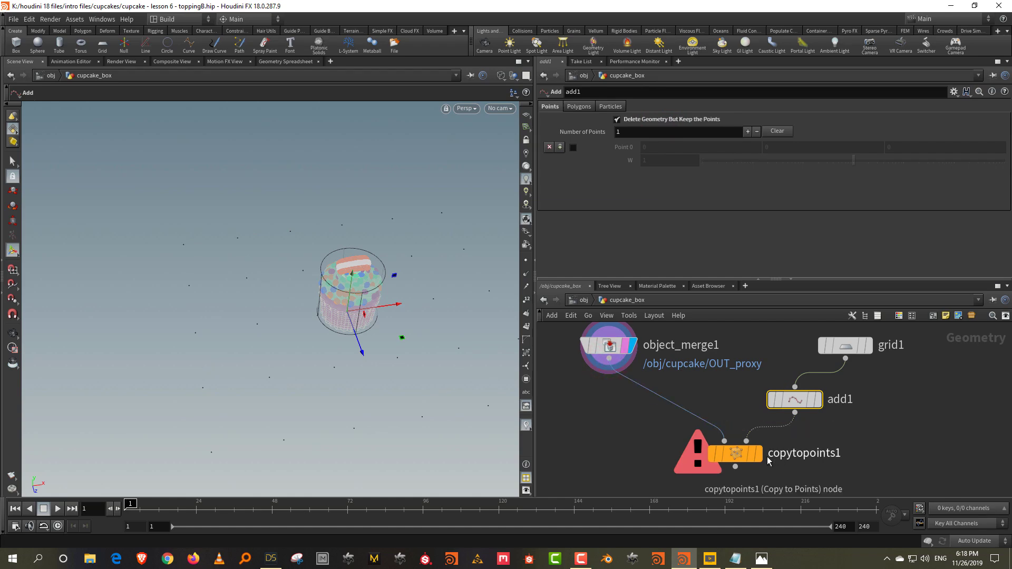
click(757, 455)
alt+drag(335, 300, 336, 223)
Resize grid1 with its viewport handles to about 7.37 by 6.47 so the copied cupcake proxies are spaced apart.
middle_drag(917, 408, 898, 450)
drag(884, 360, 844, 381)
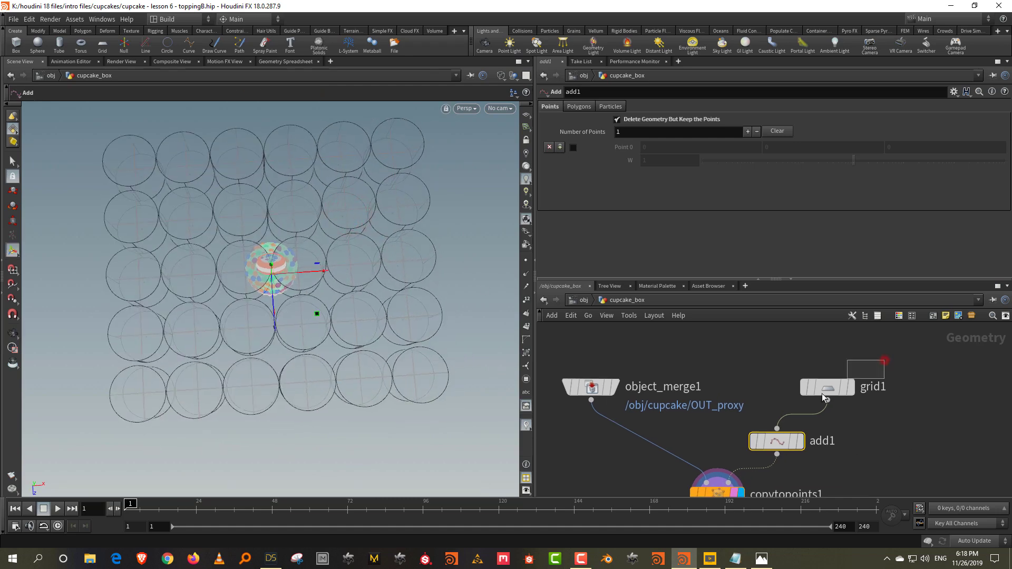
click(843, 382)
drag(400, 268, 405, 269)
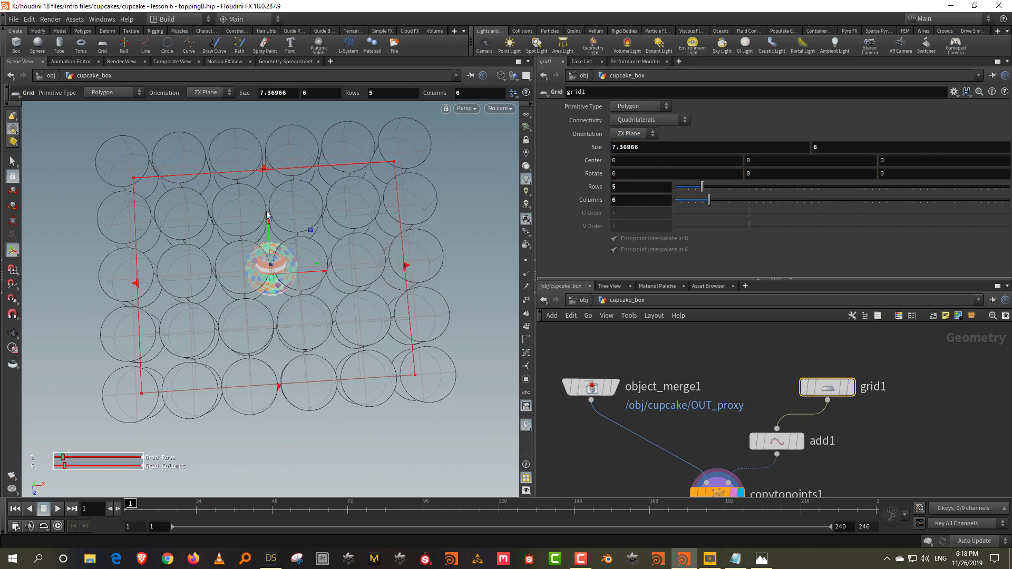
drag(263, 170, 263, 165)
alt+drag(345, 232, 400, 141)
alt+drag(378, 239, 334, 235)
mouse_move(224, 148)
alt+mouse_down()
mouse_move(226, 160)
mouse_move(231, 149)
alt+mouse_up()
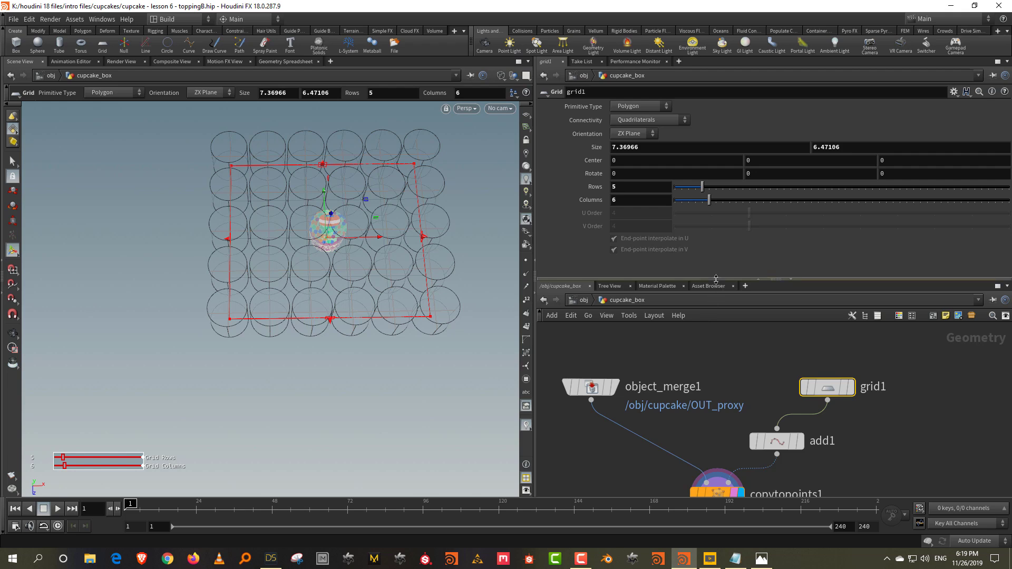
Enlarge the network area and move add1, copytopoints1 and grid1 apart to make room for a second branch.
drag(717, 280, 717, 200)
drag(574, 280, 774, 466)
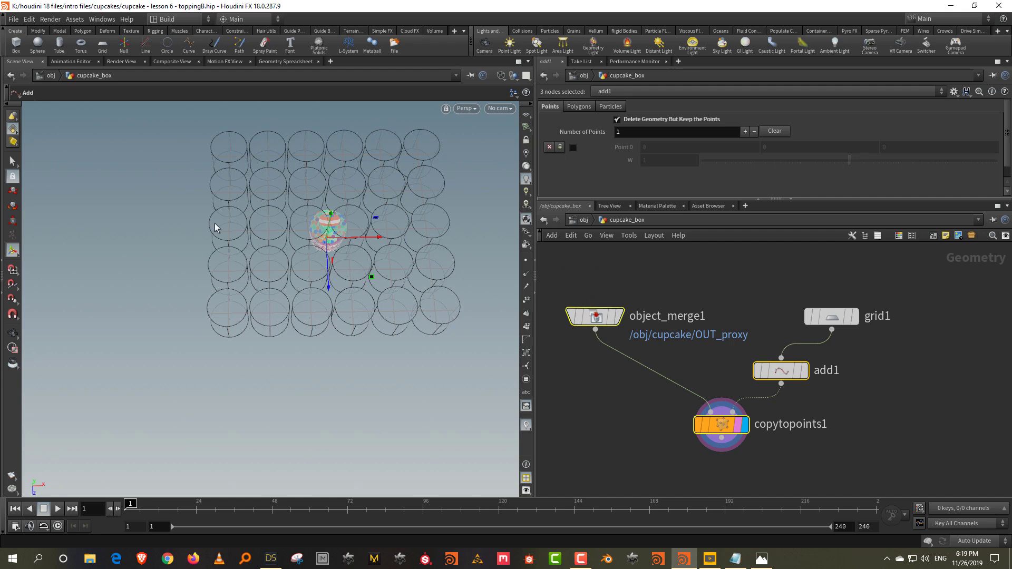
click(723, 266)
click(785, 373)
drag(786, 373, 748, 365)
drag(725, 424, 692, 435)
drag(742, 364, 705, 373)
middle_drag(859, 365, 798, 398)
drag(775, 347, 804, 298)
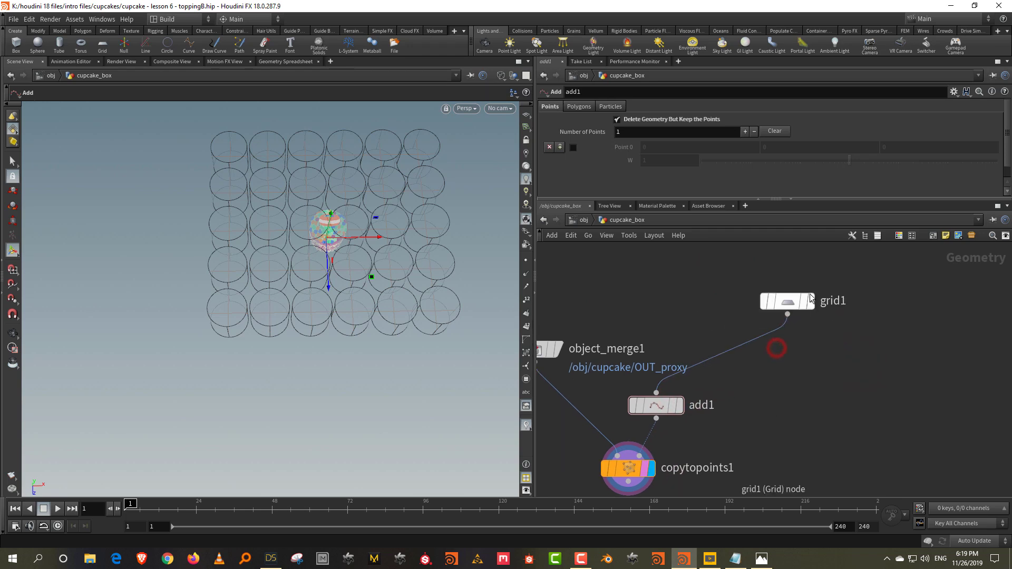
Display grid1, shift add1 and copytopoints1 further away from it, and show copytopoints1 as a template.
click(806, 301)
mouse_move(657, 407)
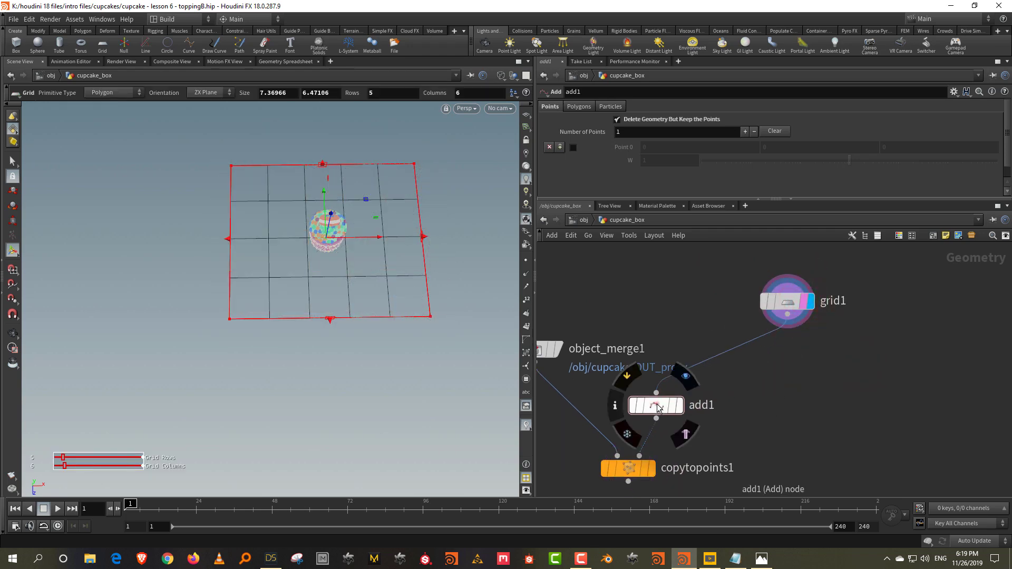
drag(657, 408, 657, 391)
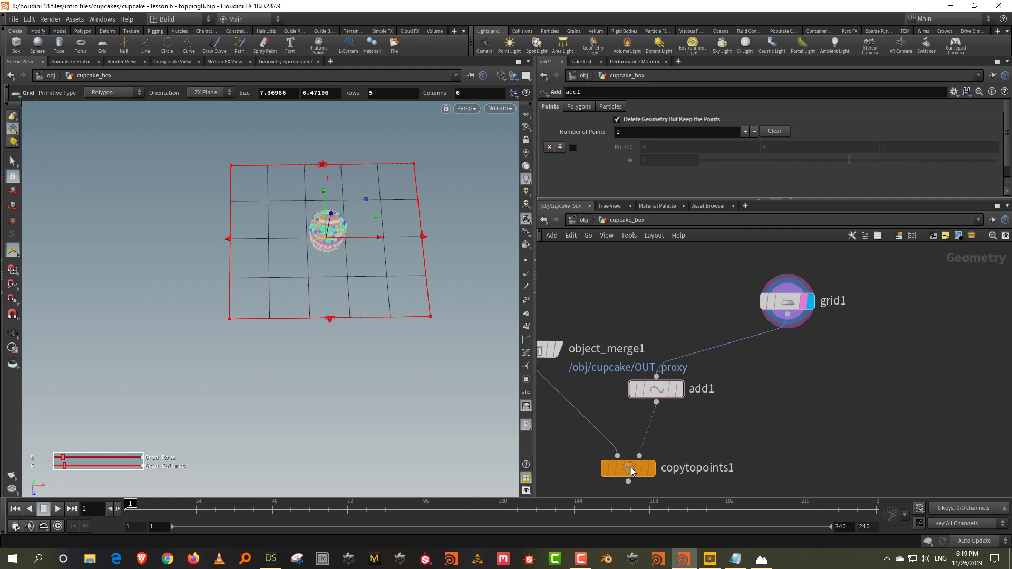
drag(629, 469, 590, 483)
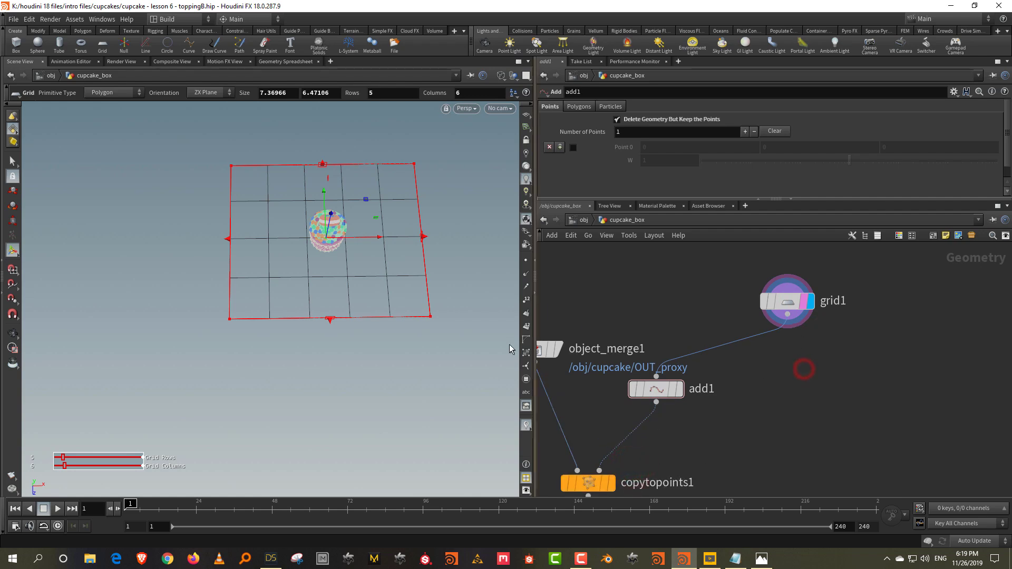
click(604, 483)
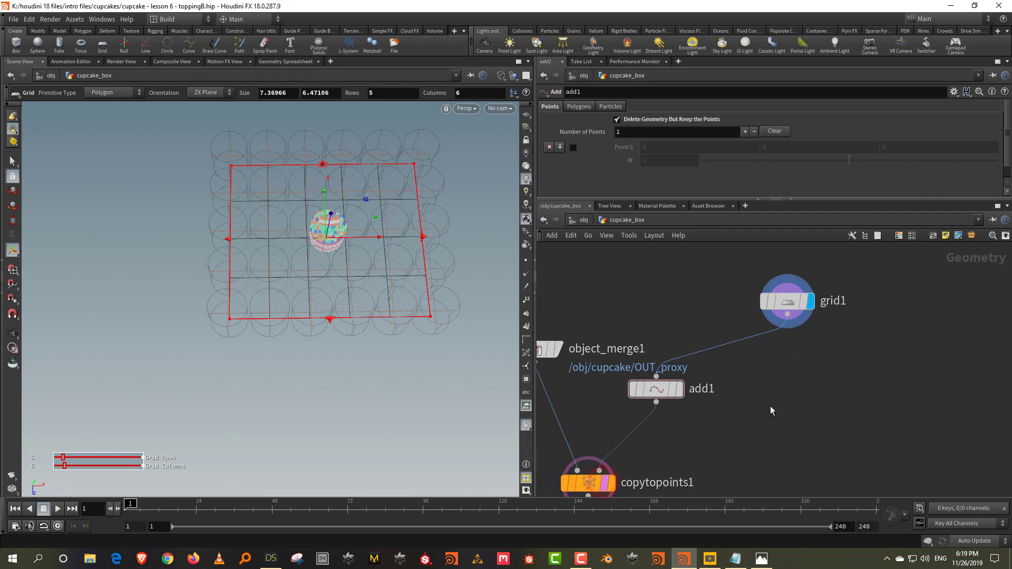
Add a Divide node wired from grid1 and display it.
mouse_move(789, 310)
key(Tab)
text(d)
text(vi)
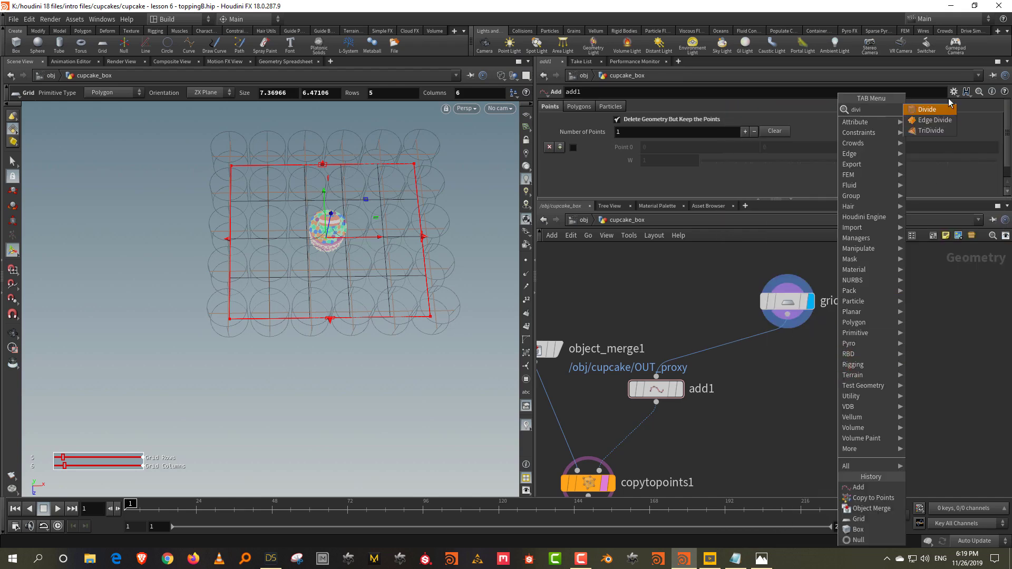
key(Return)
click(876, 403)
click(873, 401)
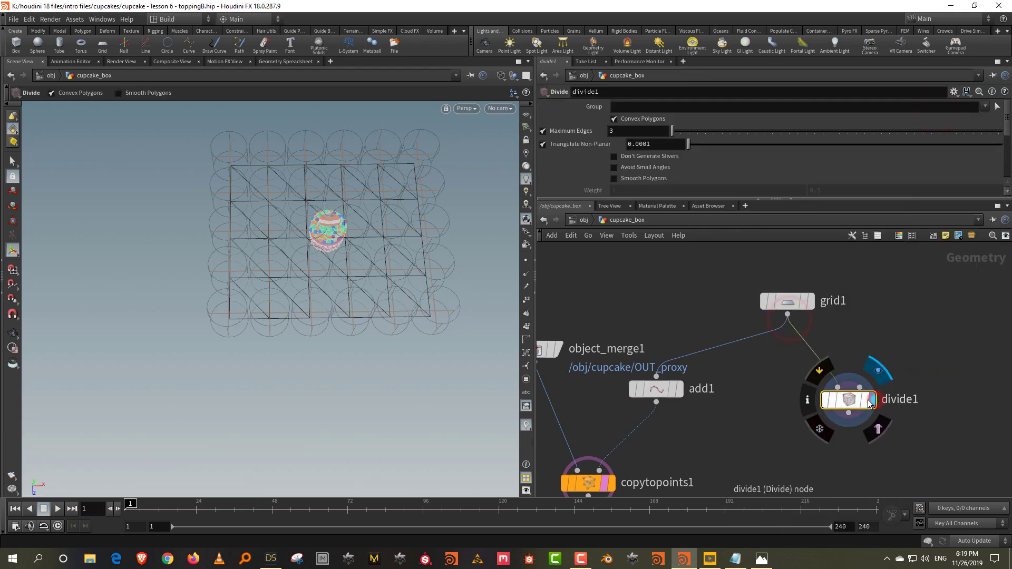
Turn off Convex Polygons and enable Remove Shared Edges on divide1, and turn on point display in the viewport.
drag(641, 200, 641, 305)
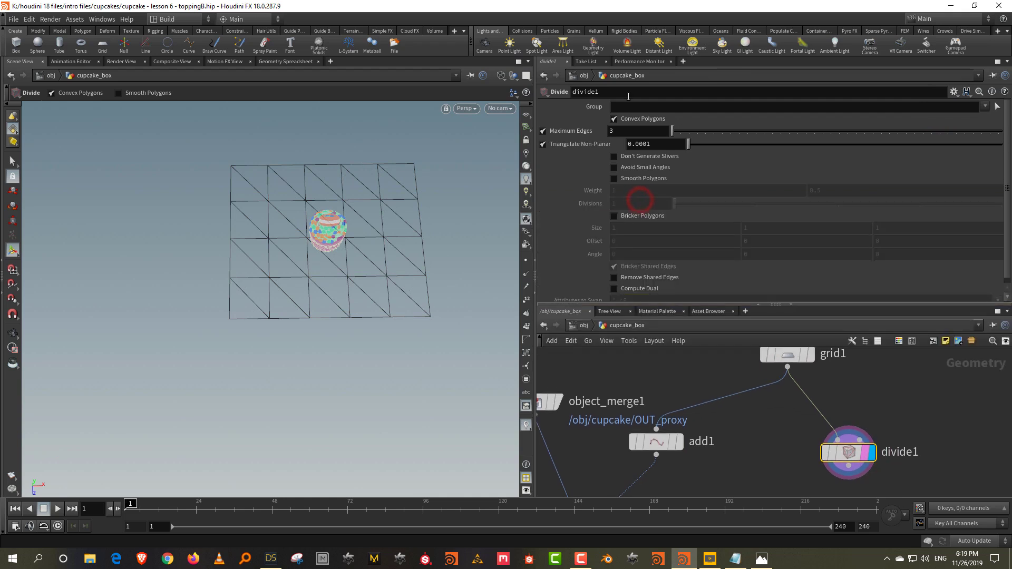
click(629, 120)
scroll(552, 254, down, 1)
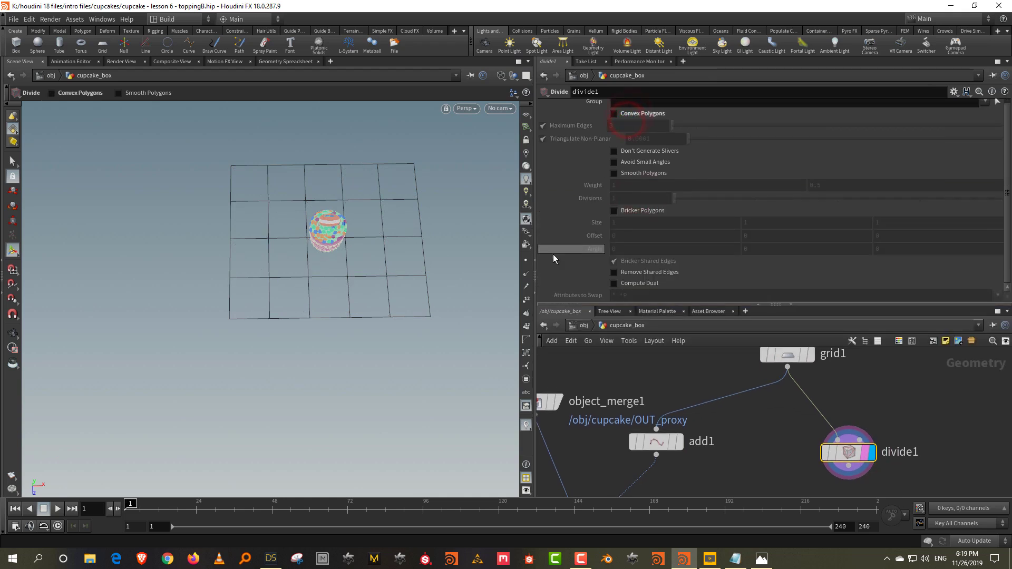
click(656, 274)
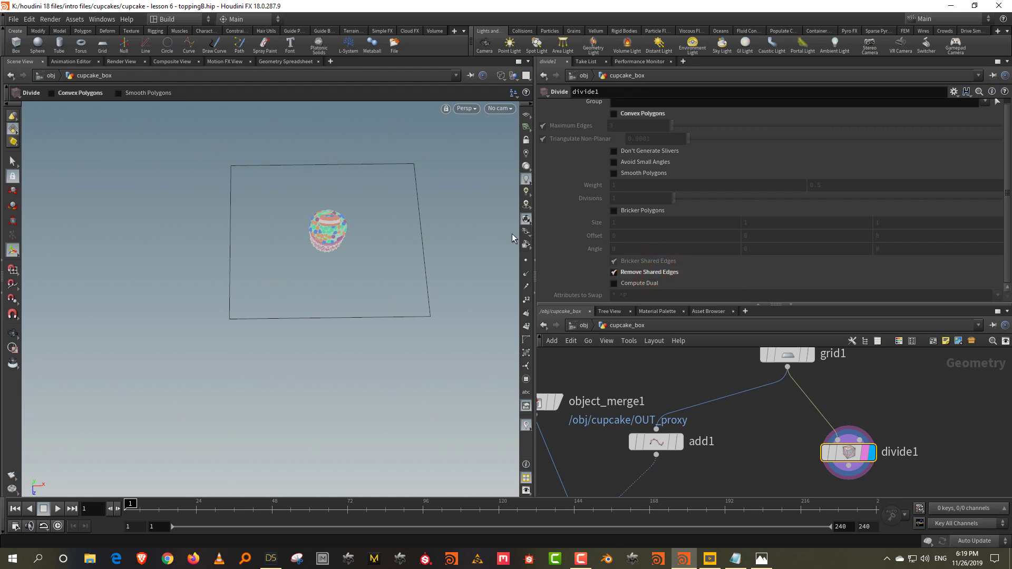
click(526, 260)
Add a Facet node below divide1, wire divide1 into it, and enable Remove Inline Points.
middle_drag(740, 432, 738, 402)
key(Tab)
text(fac)
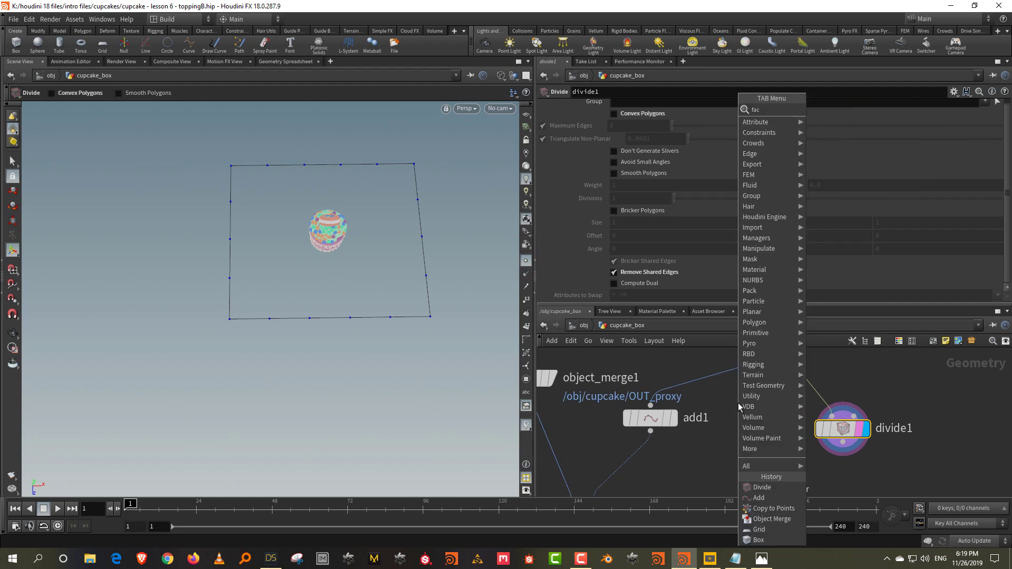
click(826, 109)
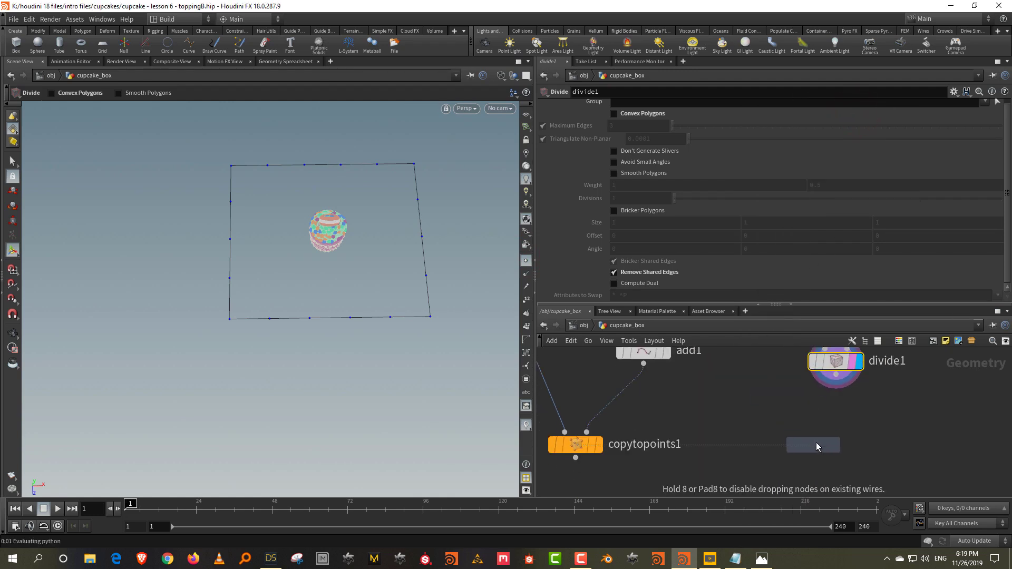
click(814, 442)
drag(836, 375, 820, 433)
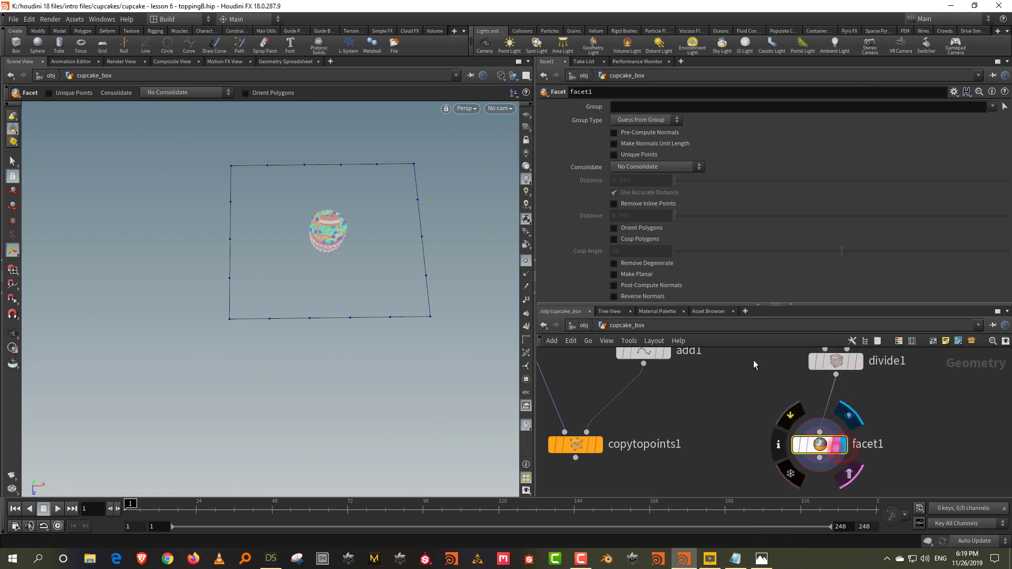
click(640, 203)
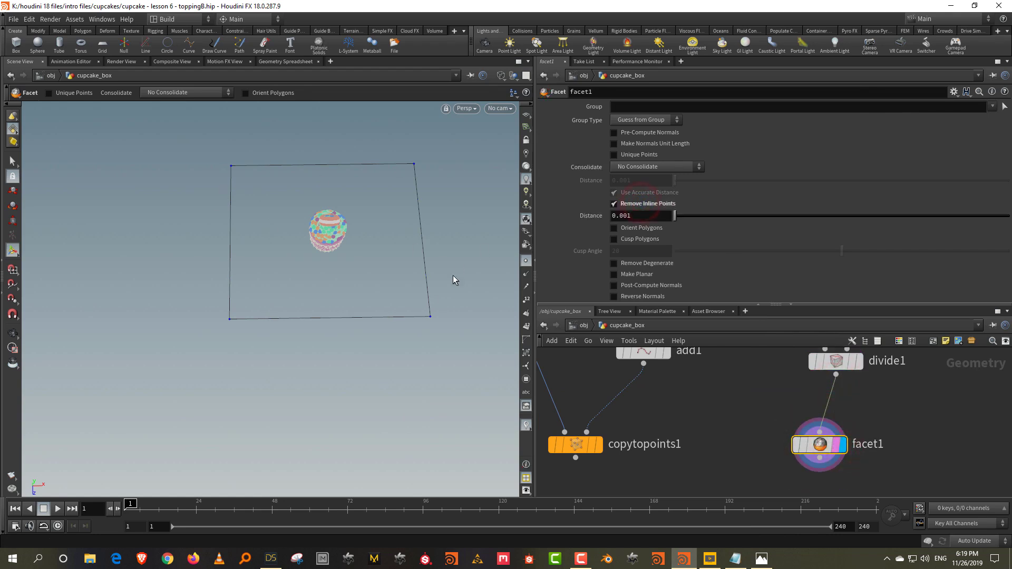
Show copytopoints1 as a template over the facet outline and switch the viewport to the top view.
drag(841, 305, 841, 165)
middle_drag(783, 330, 753, 334)
scroll(754, 334, down, 1)
click(604, 395)
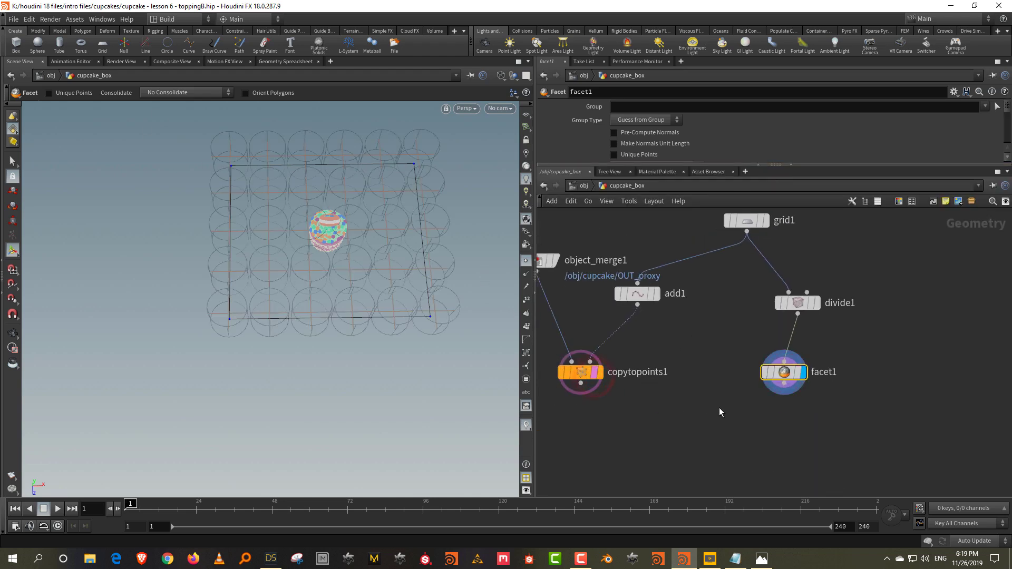
key(Escape)
key(space+2)
right_drag(322, 238, 317, 289)
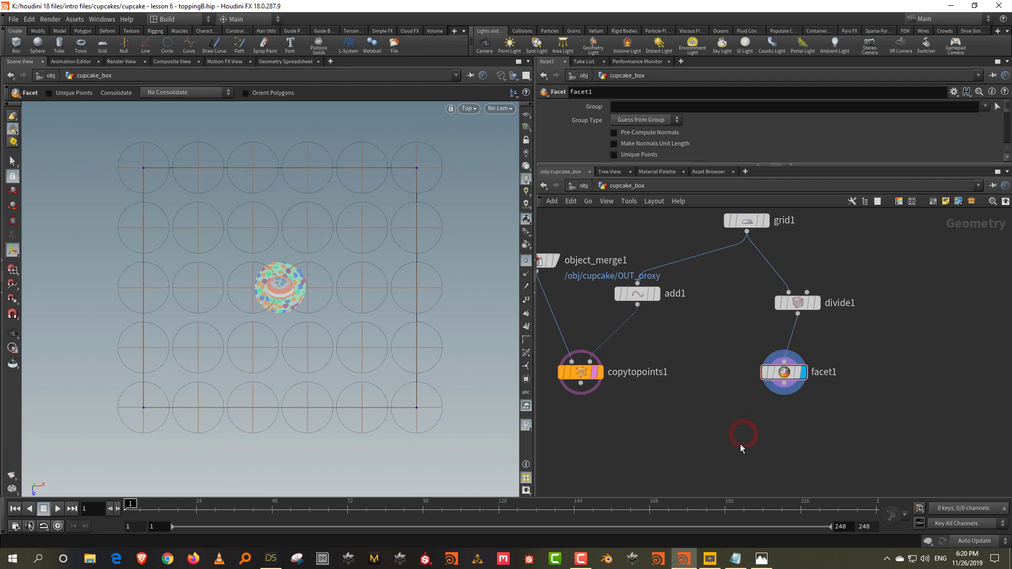
Add a PolyExtrude node wired from facet1 and display it.
key(Tab)
text(polyextr)
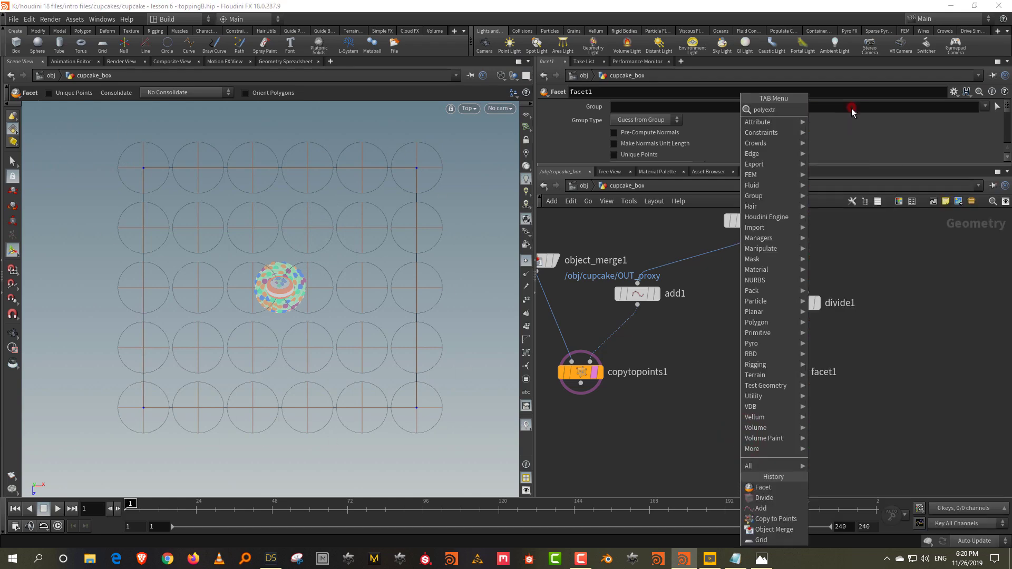
key(Return)
click(800, 452)
click(806, 451)
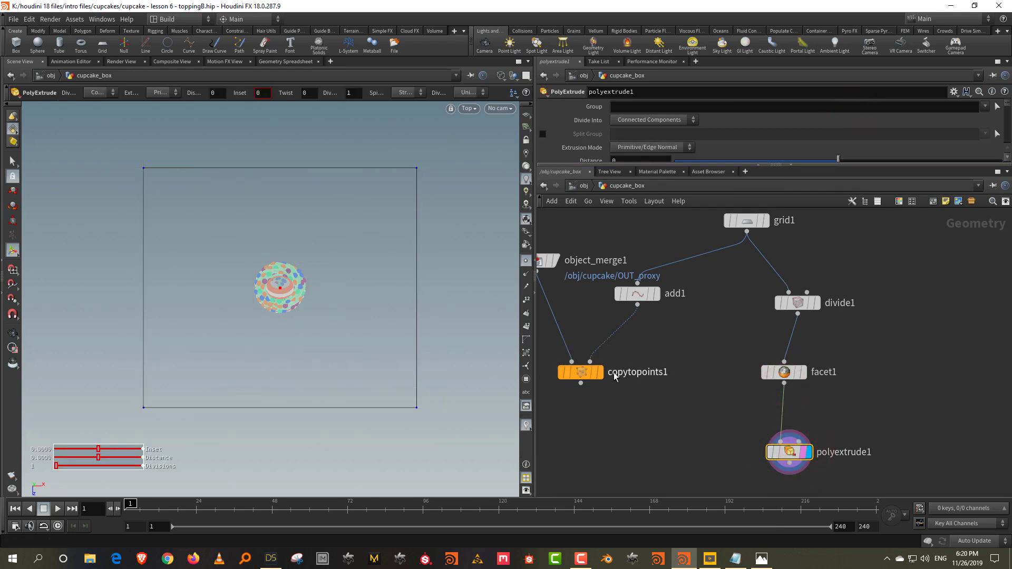
Template copytopoints1 again and set polyextrude1's Inset to about -0.842 so the outline encloses all the proxies.
click(604, 396)
drag(654, 165, 654, 253)
drag(834, 174, 701, 185)
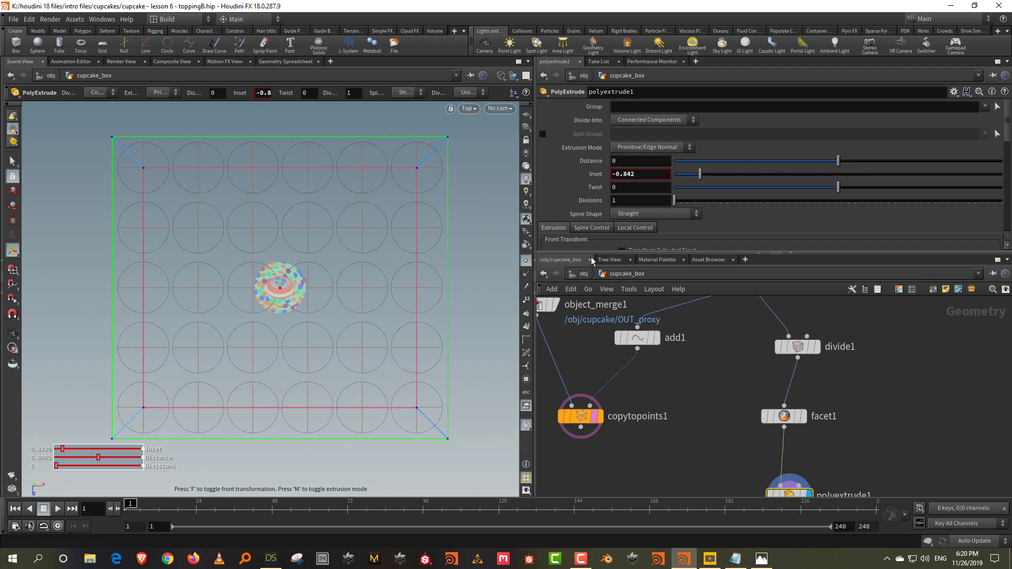
Return to the perspective view and turn off Output Side on polyextrude1.
scroll(800, 244, down, 3)
key(Escape)
drag(301, 298, 332, 284)
key(w)
click(645, 248)
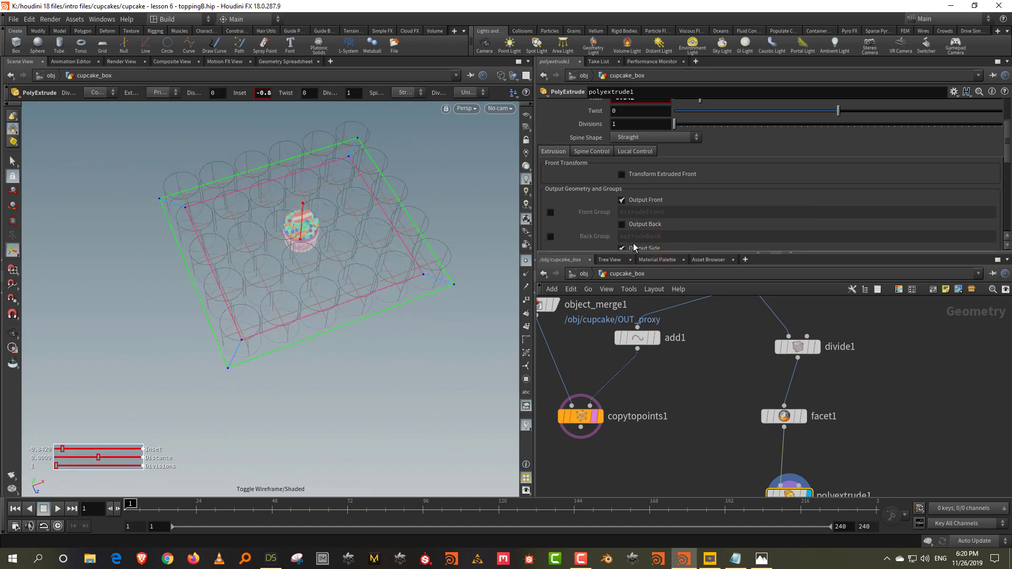
alt+drag(278, 235, 386, 217)
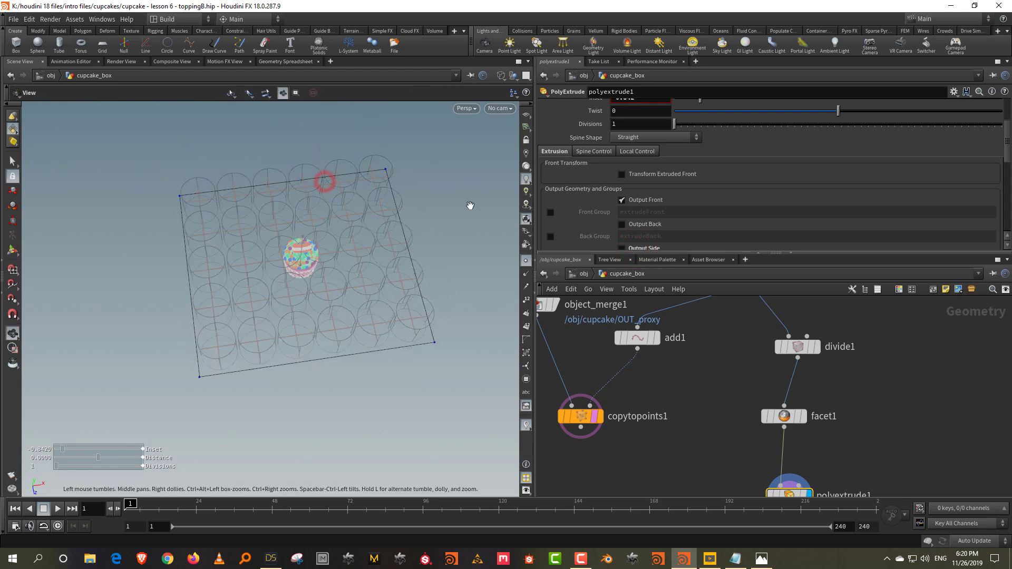
key(Return)
Set polyextrude1's Inset to -0.9 and check the outline against the proxies from above.
scroll(735, 191, up, 3)
drag(699, 164, 693, 163)
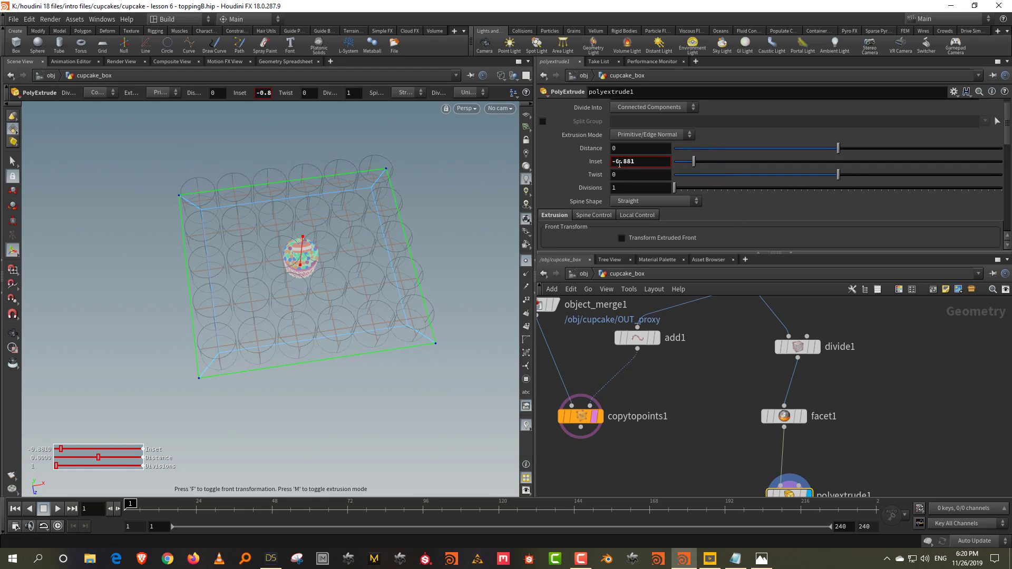
drag(623, 161, 659, 165)
text(9')
key(Return)
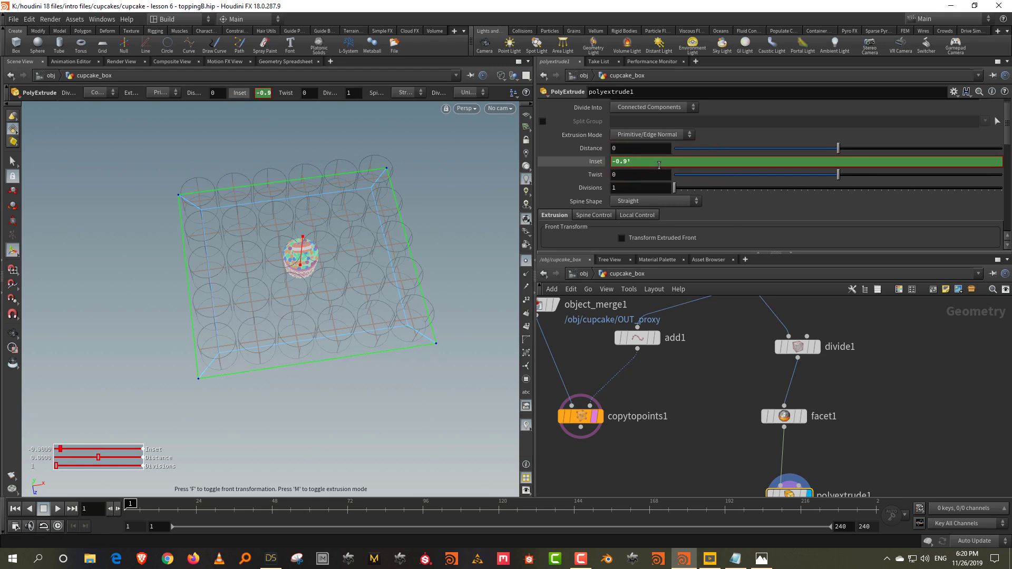
click(652, 161)
key(BackSpace)
alt+drag(380, 214, 370, 242)
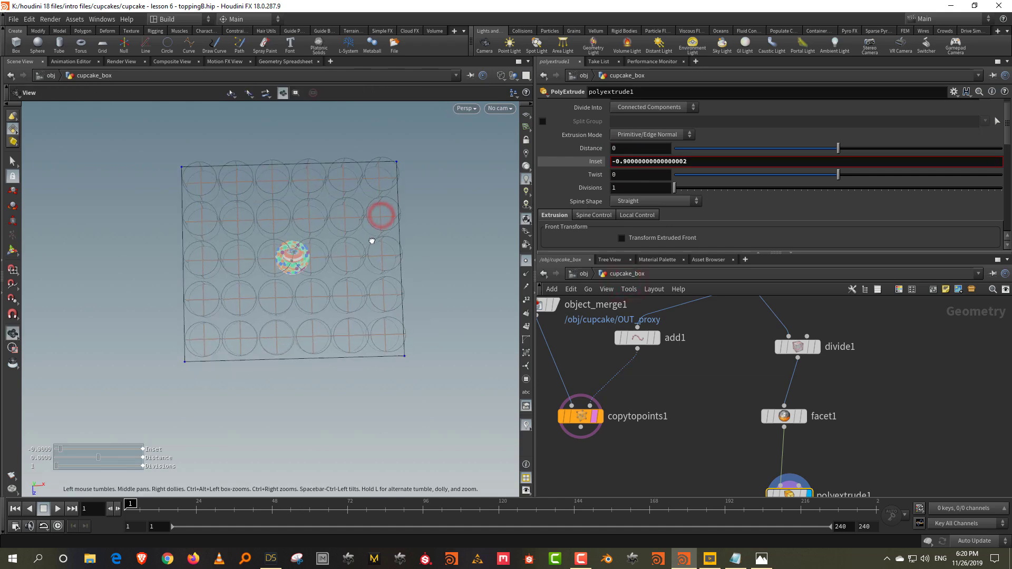
Auto-lay out divide1, facet1 and polyextrude1 in a column and move copytopoints1 directly below object_merge1.
scroll(856, 345, down, 2)
drag(866, 332, 796, 467)
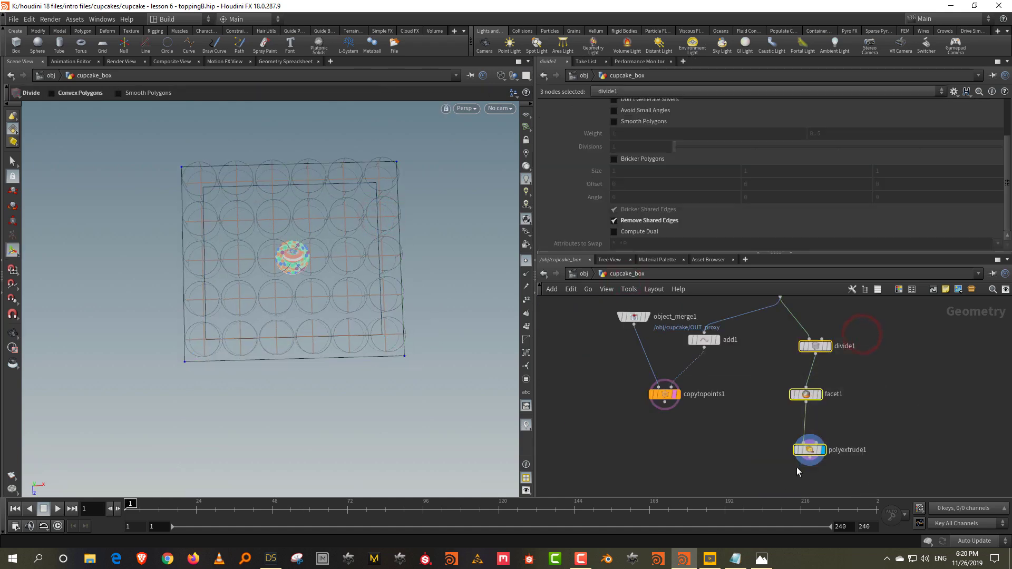
key(shift+l)
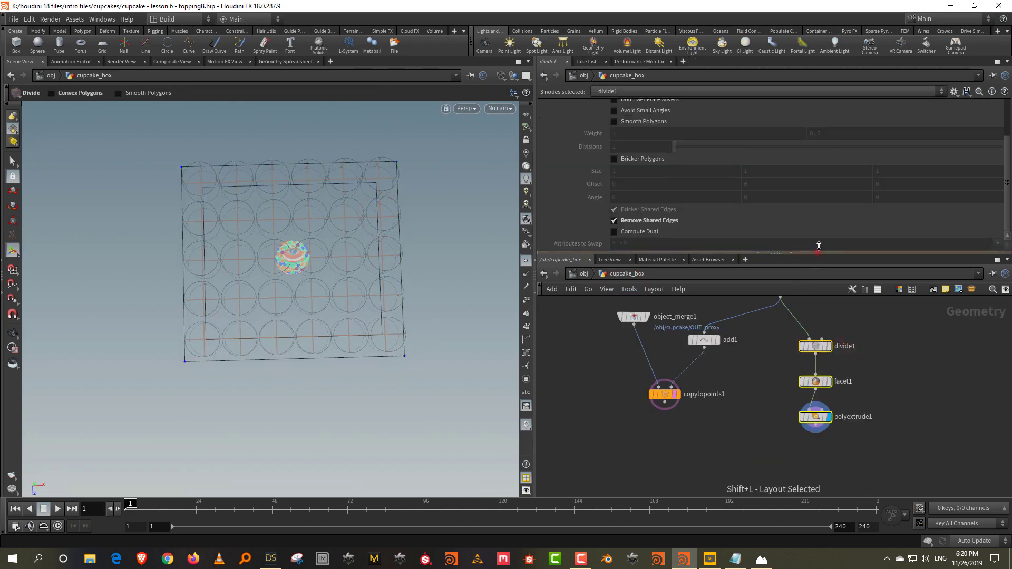
drag(817, 253, 816, 226)
drag(672, 378, 642, 393)
click(716, 369)
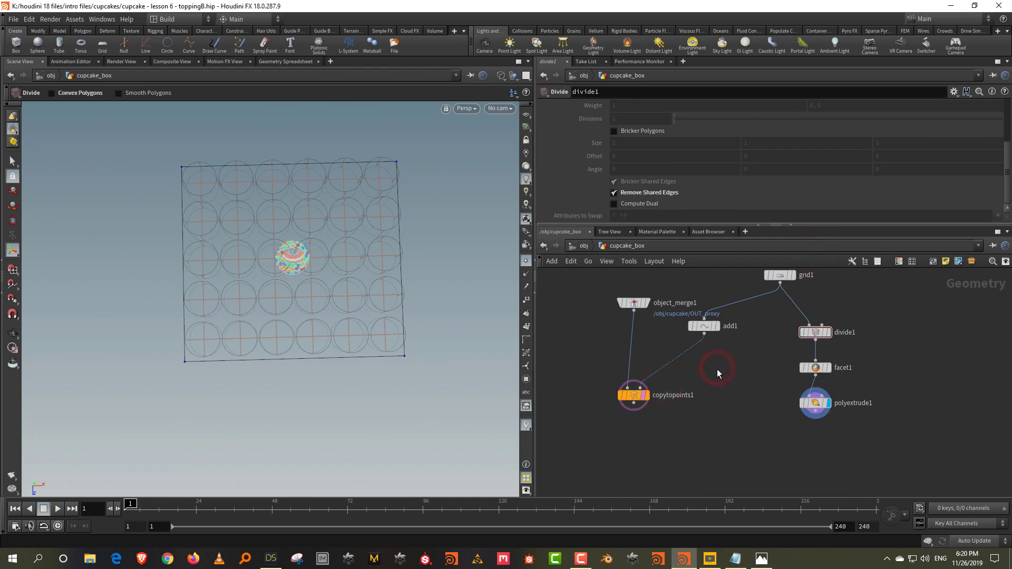
Insert a Null between add1 and copytopoints1 and name it OUT_CAKE_POINTS.
key(u)
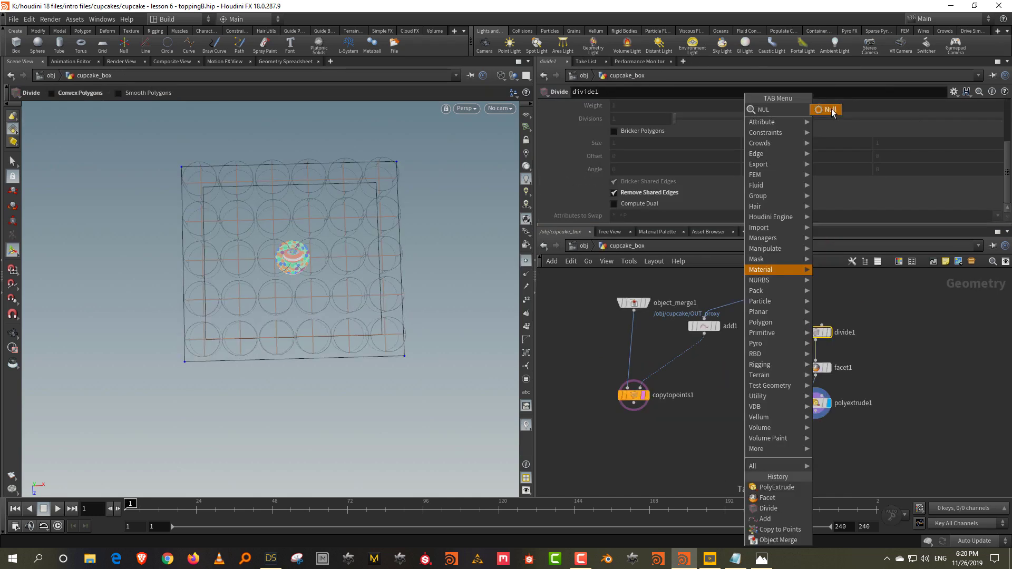
click(828, 109)
click(680, 360)
double_click(706, 359)
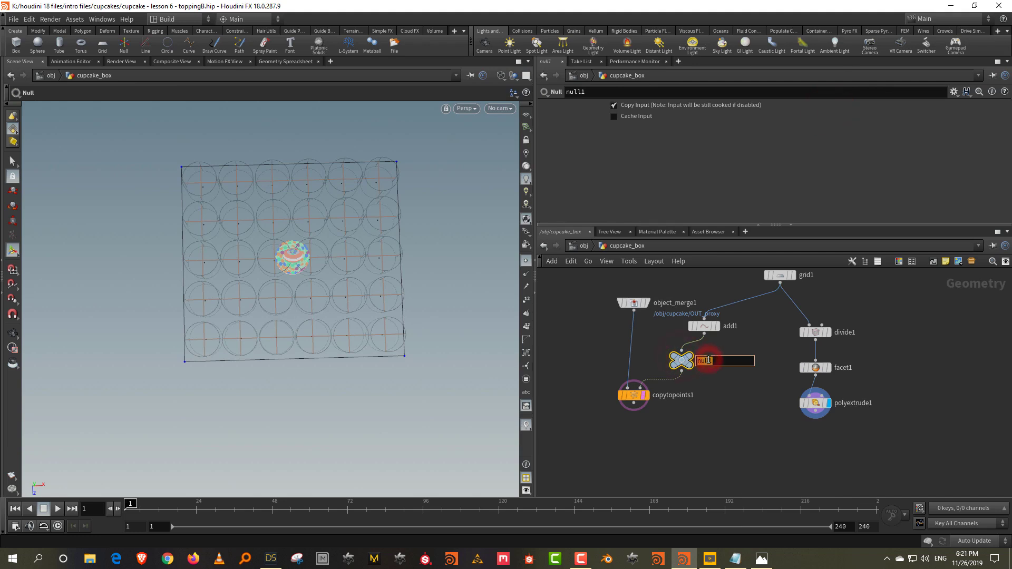
text(out_CAKE_POINTS)
key(Return)
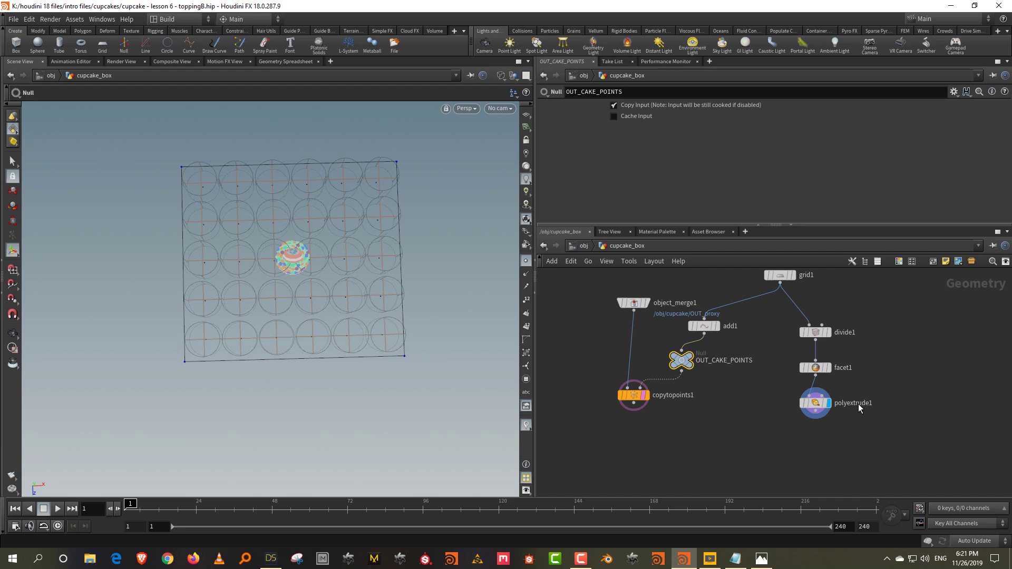
Display only polyextrude1 and extrude the base outline's back edge outward by about 1.66 with a new PolyExtrude.
click(822, 405)
drag(770, 430, 849, 389)
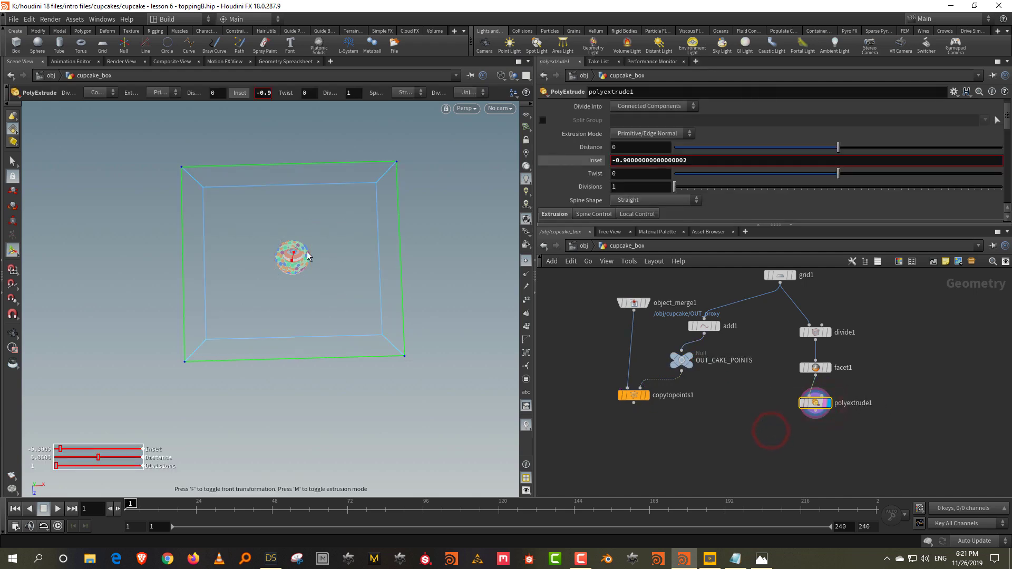
drag(343, 262, 395, 192)
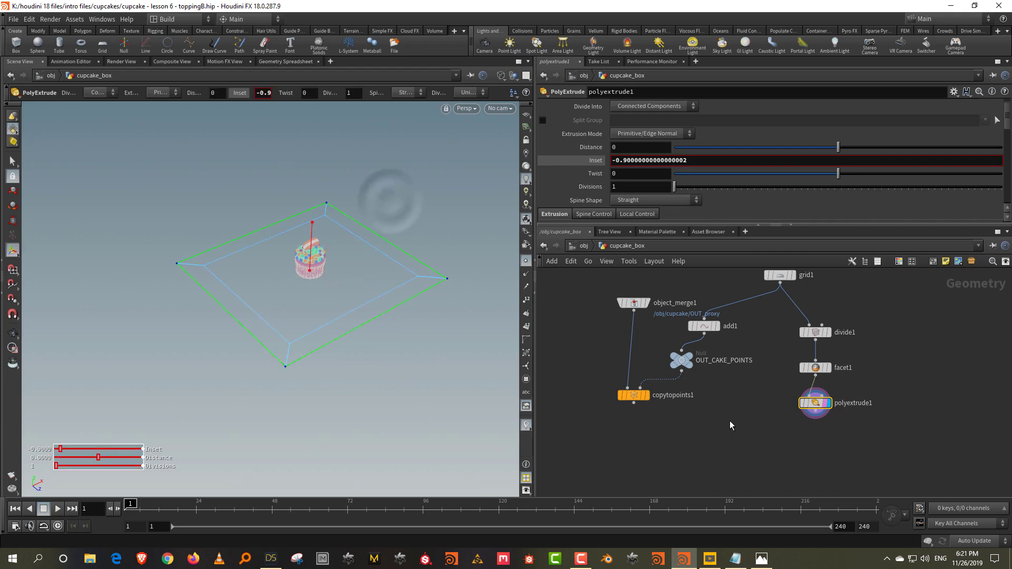
click(765, 430)
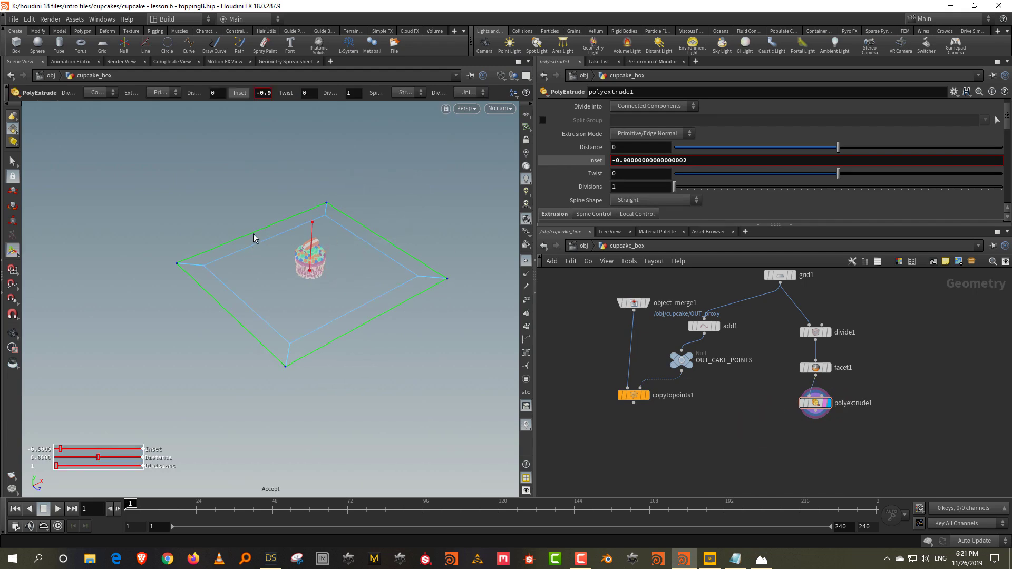
key(s)
key(3)
drag(238, 221, 289, 255)
key(Tab)
text(poly)
click(404, 192)
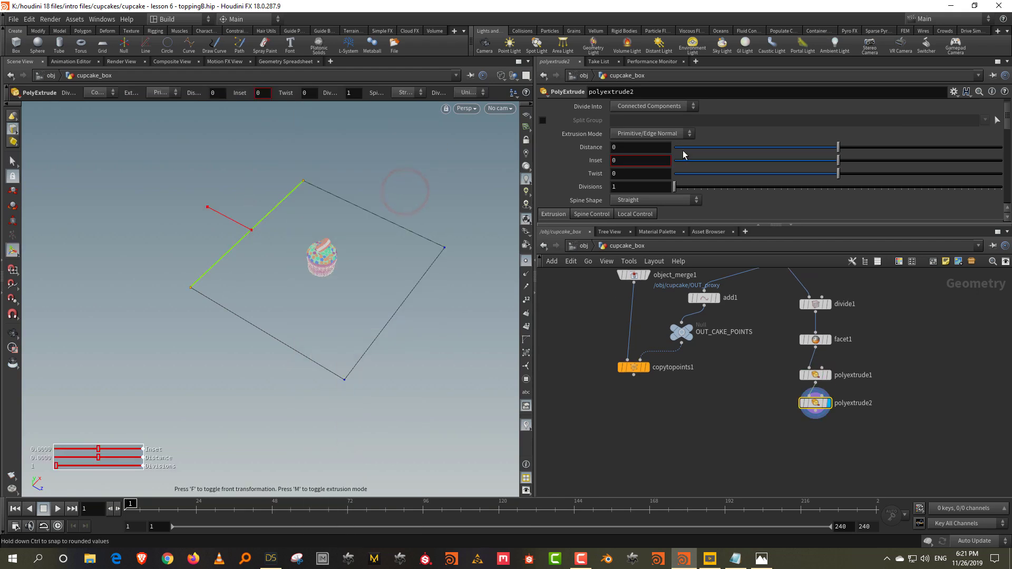
drag(231, 224, 202, 214)
alt+drag(272, 230, 312, 208)
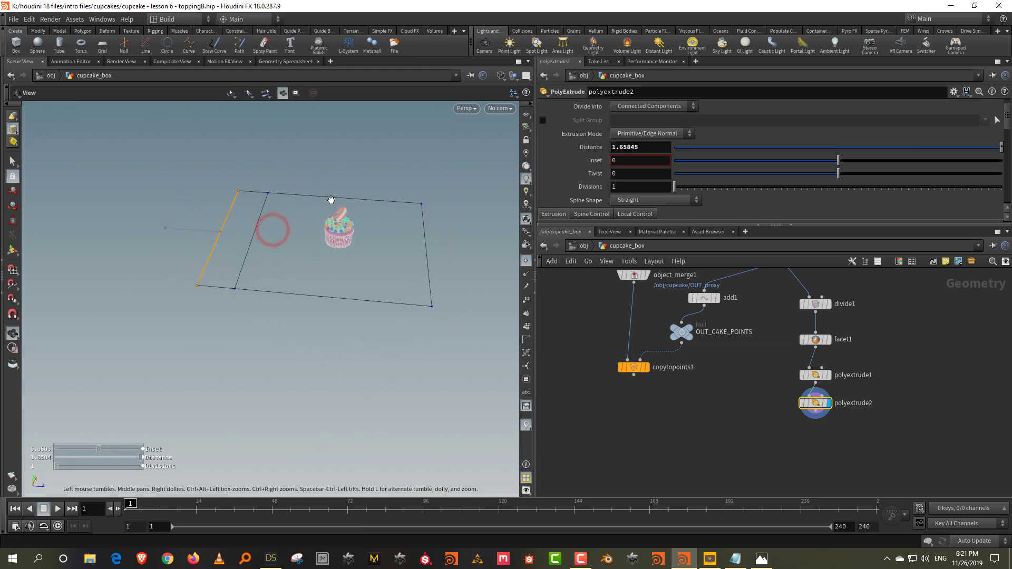
Try a Distance of 1.5 for the back edge extrusion and settle on 1.8.
key(Return)
click(653, 147)
text(1.5)
key(Return)
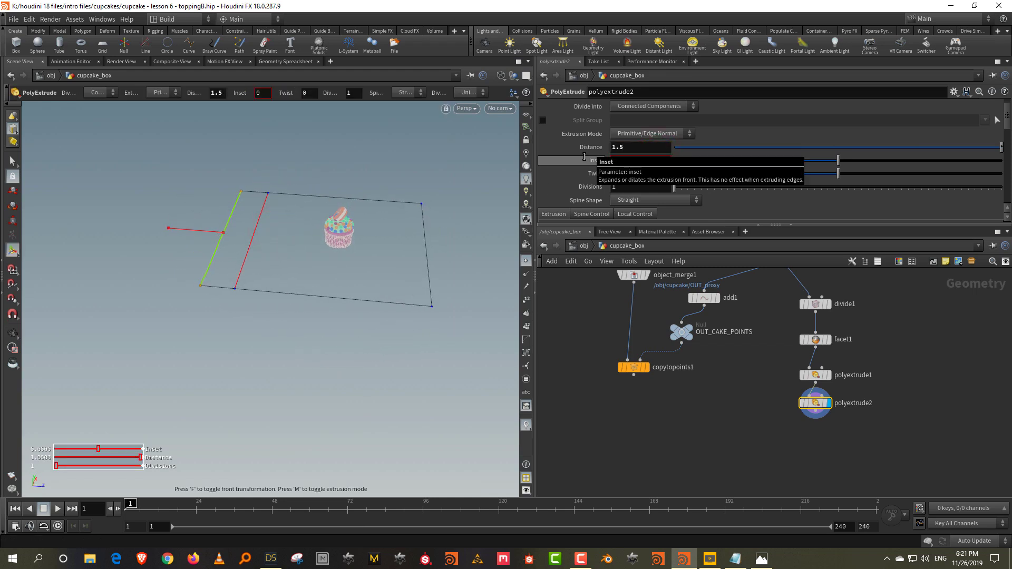
click(614, 149)
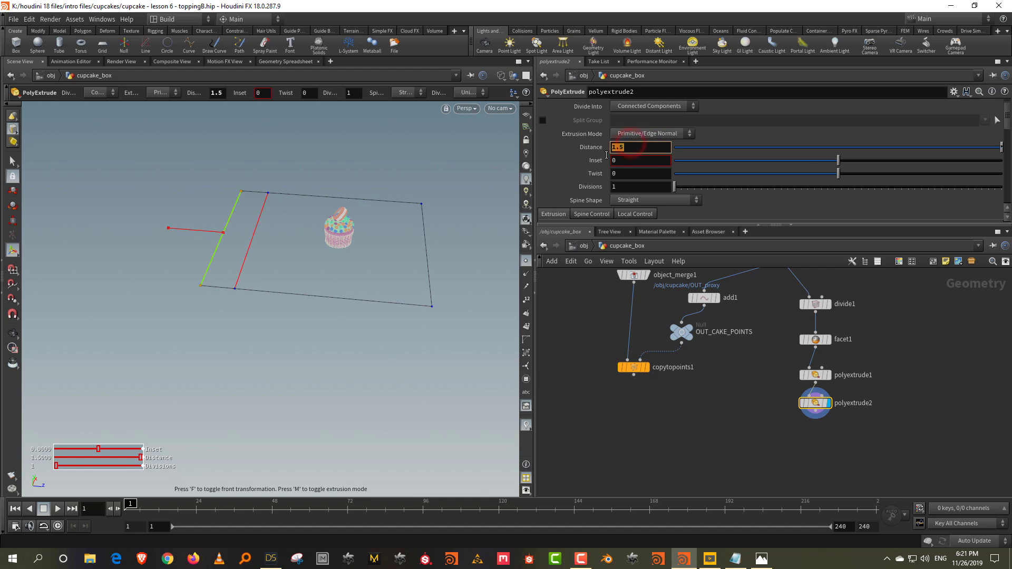
text(1.8)
key(Return)
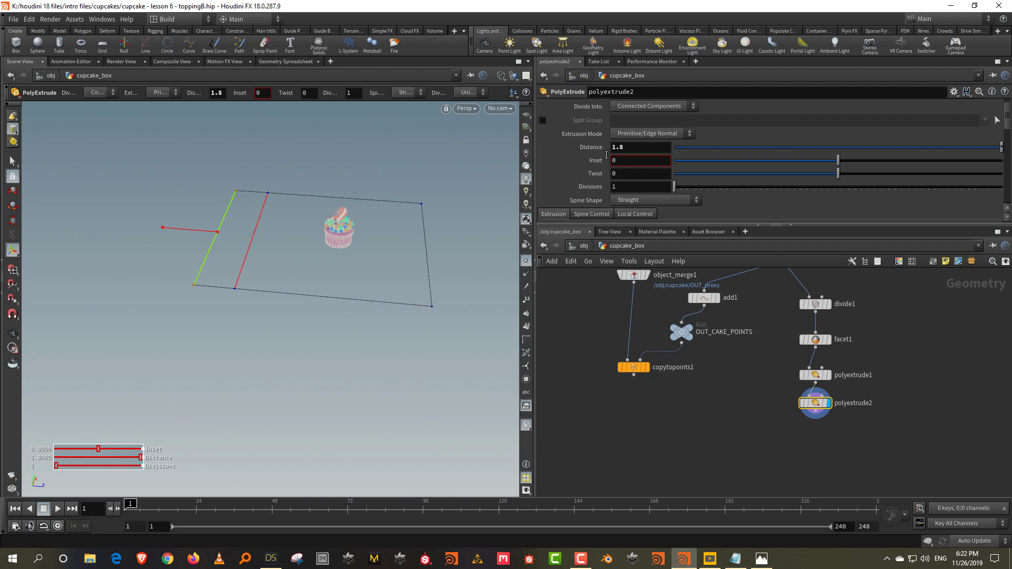
Enlarge the parameter area, move polyextrude2 further below polyextrude1 and rename it backflap.
drag(686, 228, 688, 274)
drag(762, 424, 892, 465)
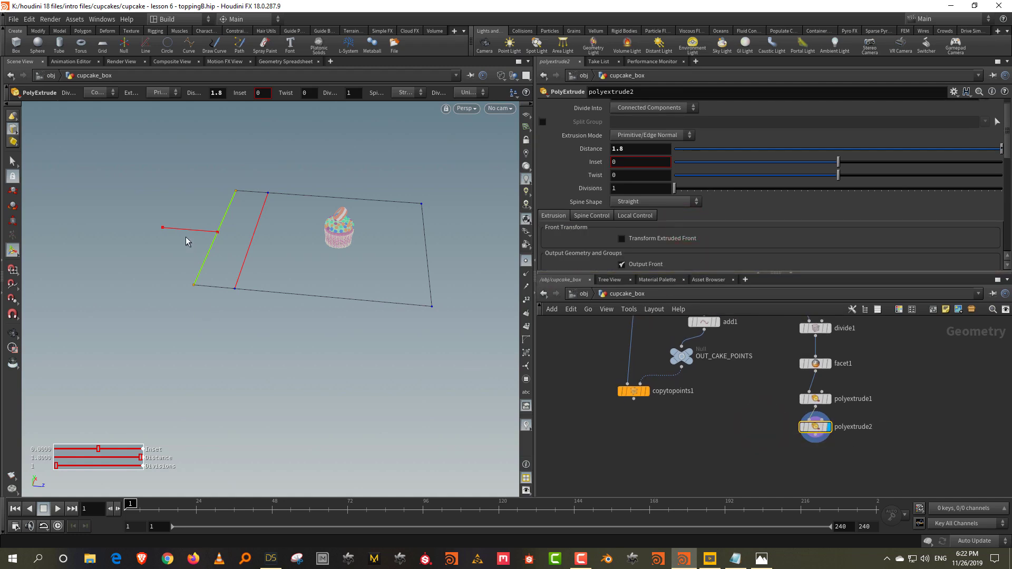
drag(813, 445, 813, 466)
double_click(839, 447)
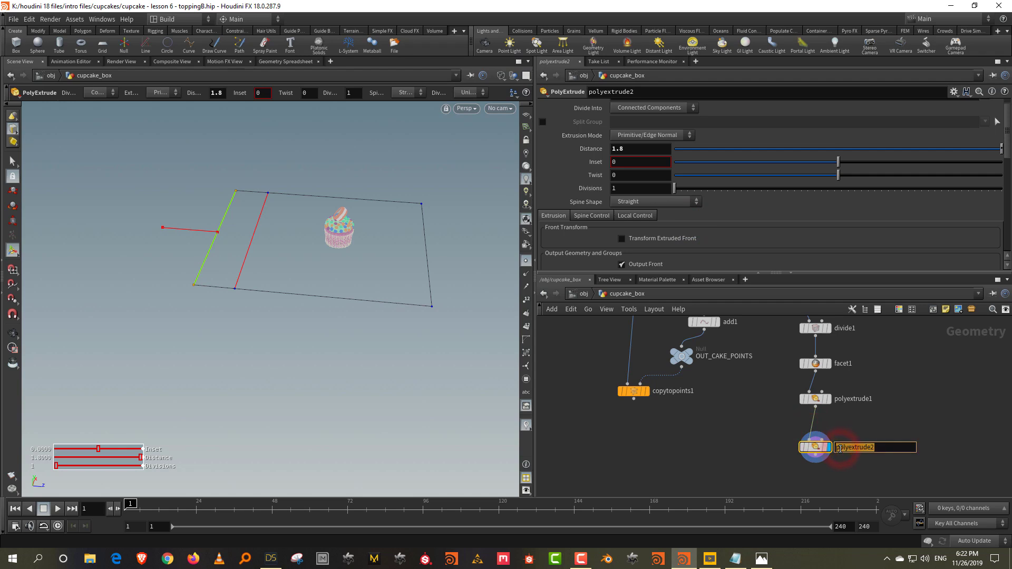
text(backflap)
key(Return)
middle_drag(802, 494, 814, 434)
scroll(814, 433, down, 1)
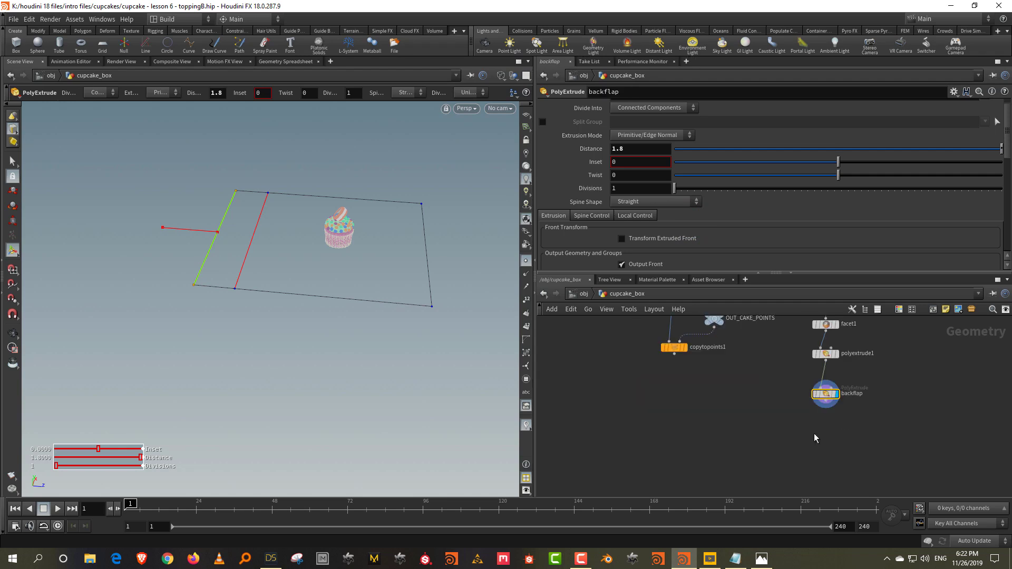
Extrude the back flap's outer edge with another PolyExtrude at a Distance of 7.
key(s)
click(200, 215)
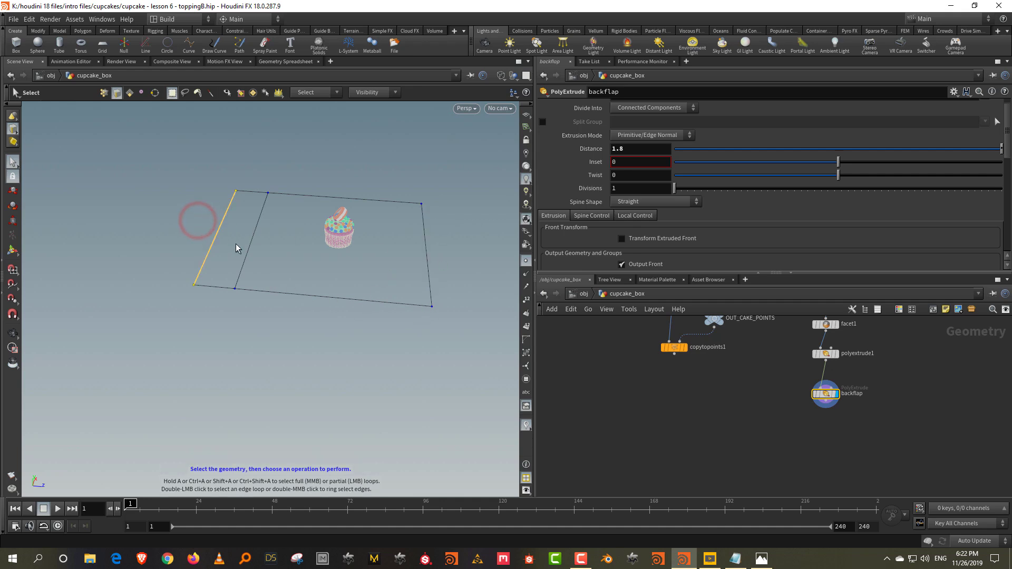
key(Tab)
click(266, 540)
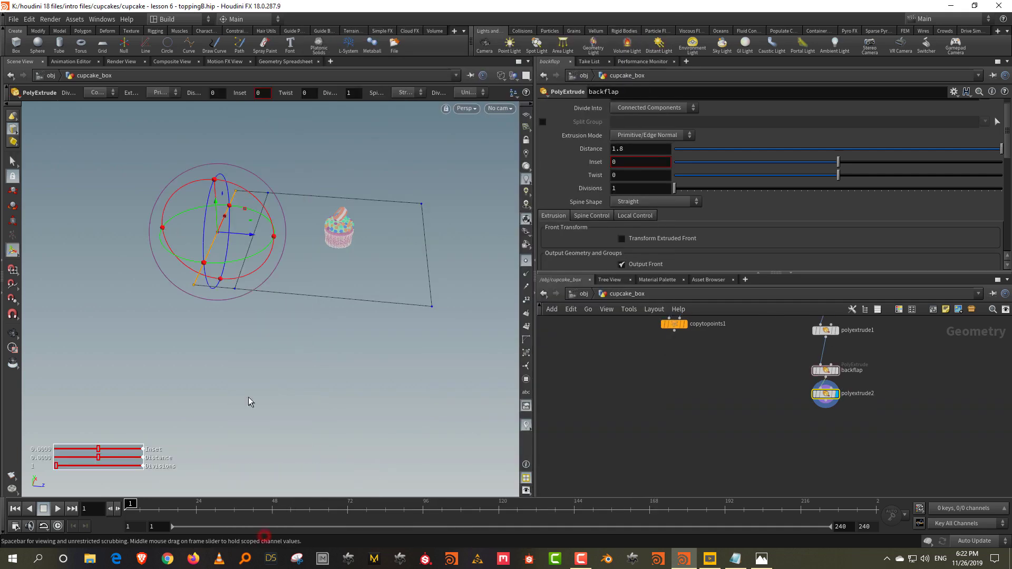
drag(838, 148, 1001, 149)
middle_click(651, 148)
middle_drag(652, 148, 925, 164)
Check grid1's size and set polyextrude2's Distance to 6.4 to match it.
middle_drag(667, 358, 663, 478)
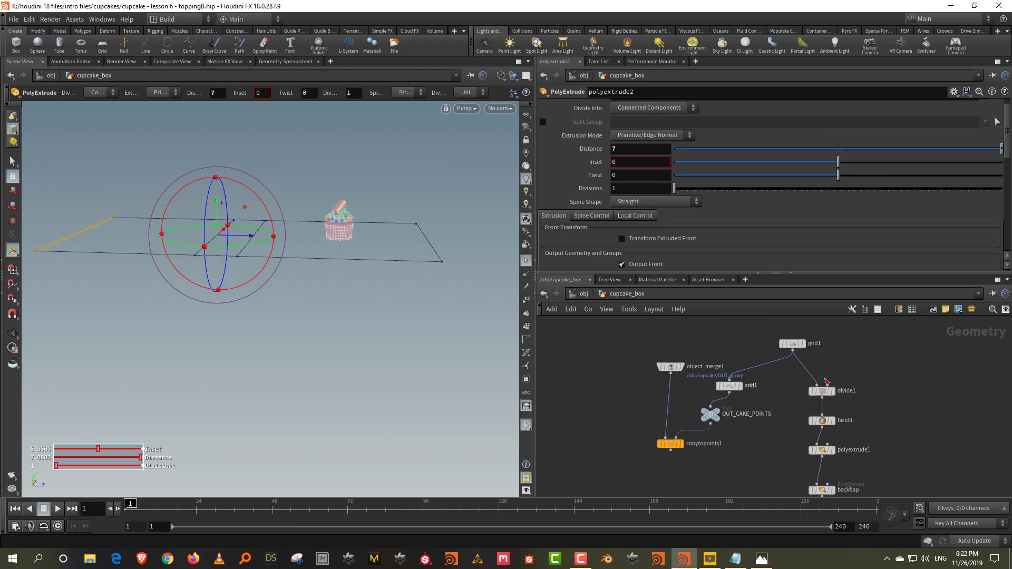
drag(833, 328, 757, 358)
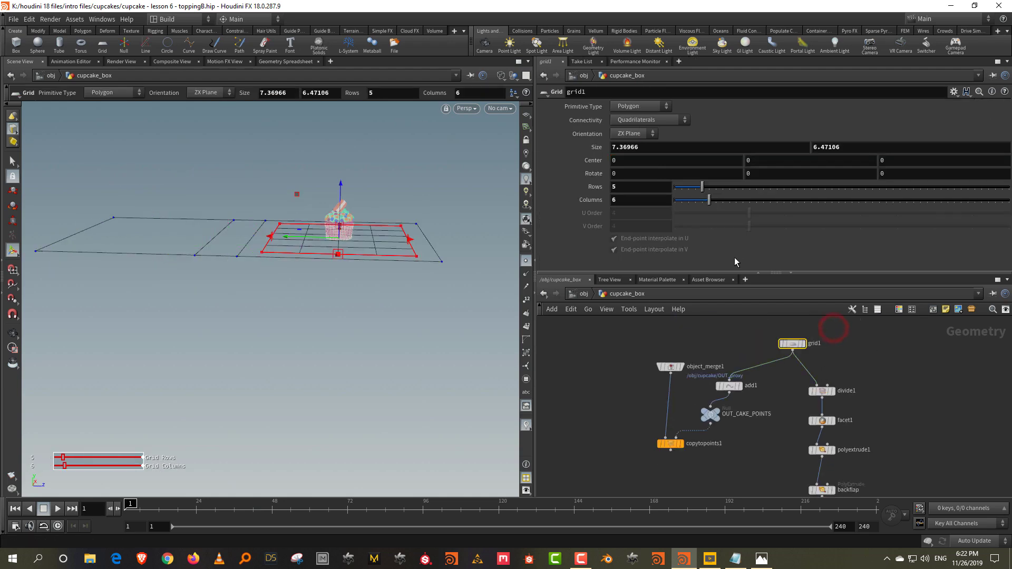
mouse_move(850, 148)
middle_down()
mouse_move(862, 148)
mouse_move(845, 151)
middle_up()
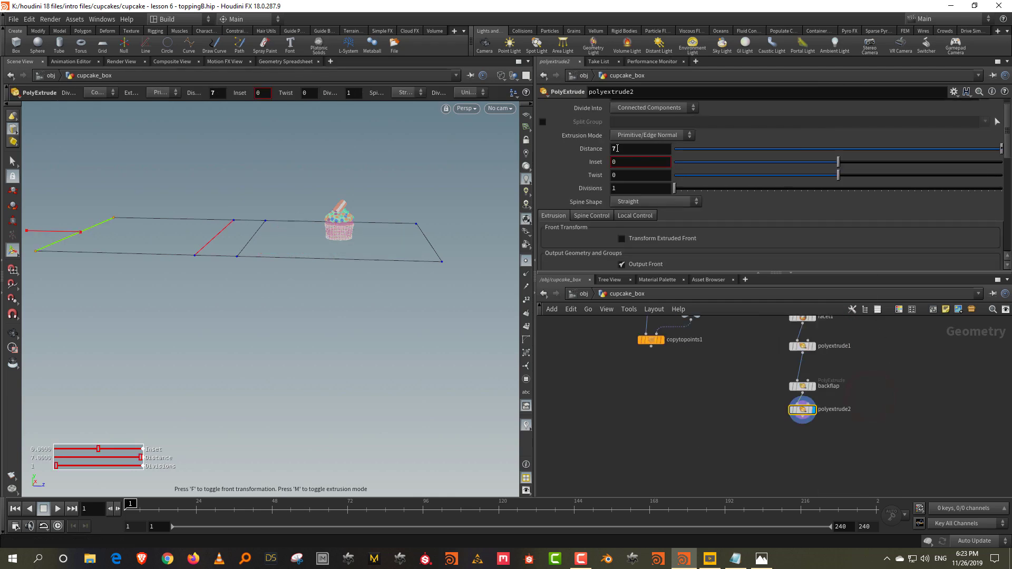
click(617, 149)
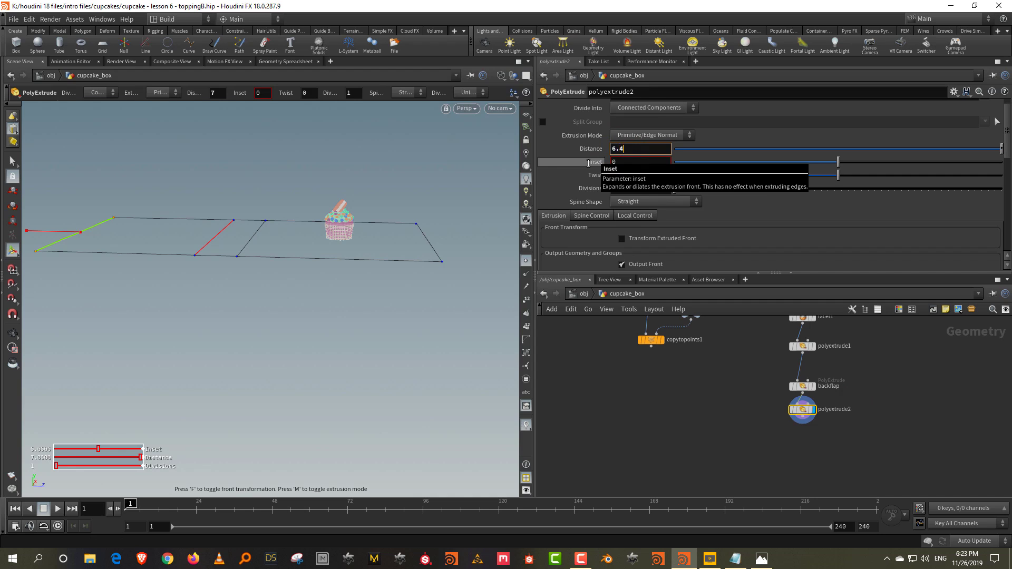
key(Return)
alt+drag(236, 273, 243, 263)
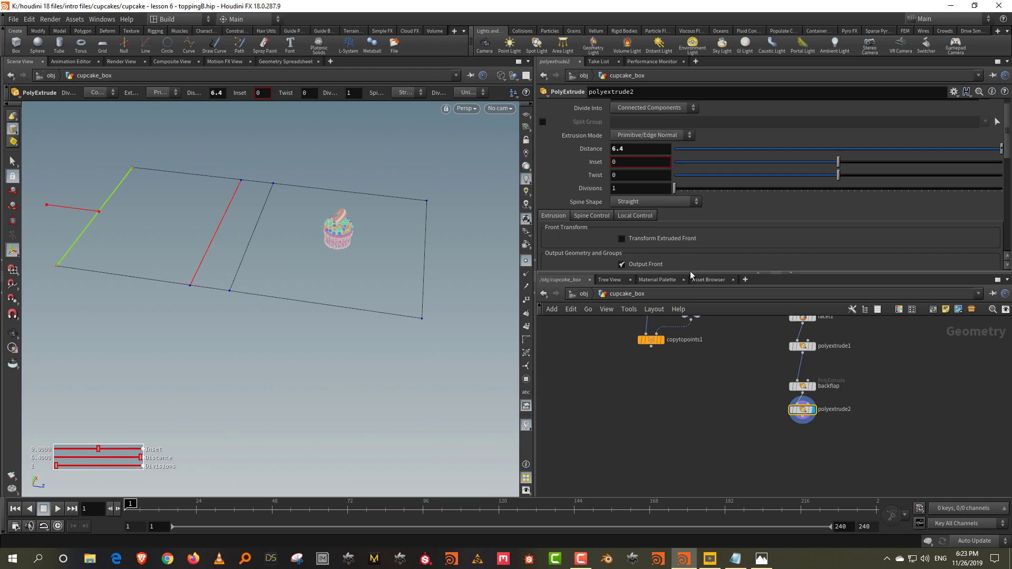
Shrink the parameter area again and rename polyextrude2 to backcover.
drag(690, 273, 690, 235)
middle_drag(696, 371, 653, 401)
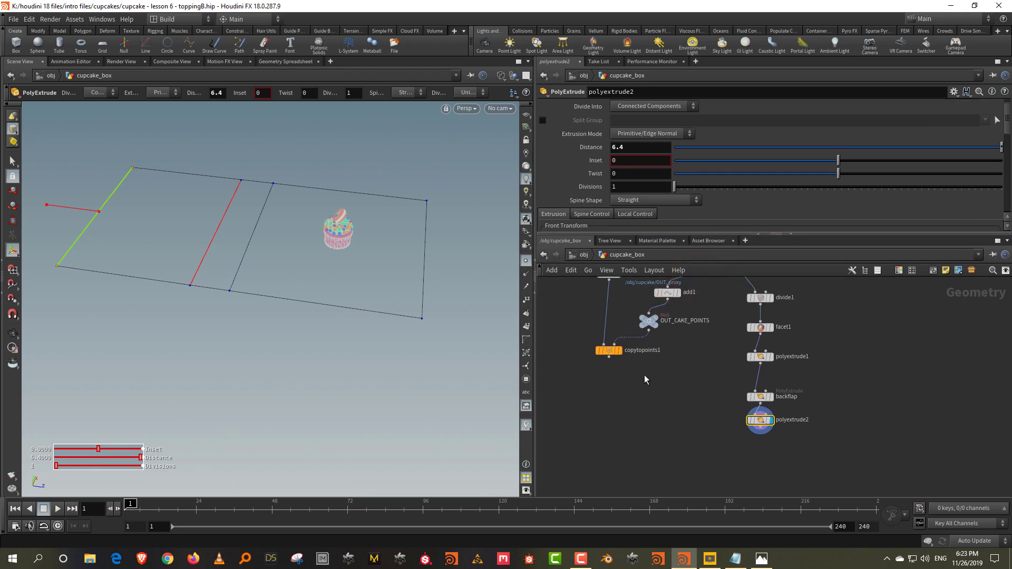
double_click(790, 419)
text(backcover)
key(Return)
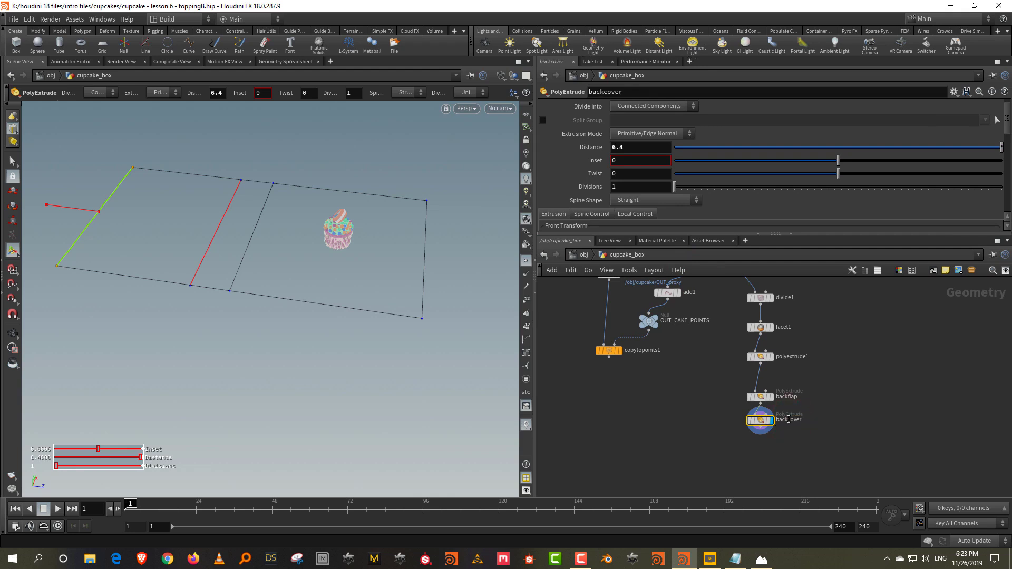
middle_drag(782, 462, 768, 418)
scroll(760, 409, up, 1)
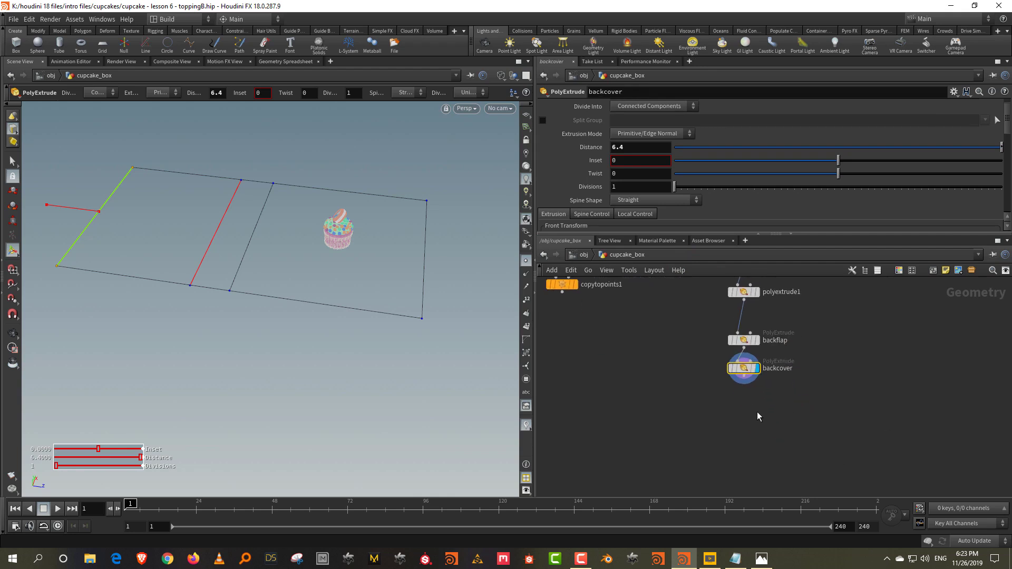
Extrude the base's front edge, opposite the back flap, outward by about 1.69 with PolyExtrude.
key(s)
drag(445, 257, 400, 272)
key(3)
click(454, 267)
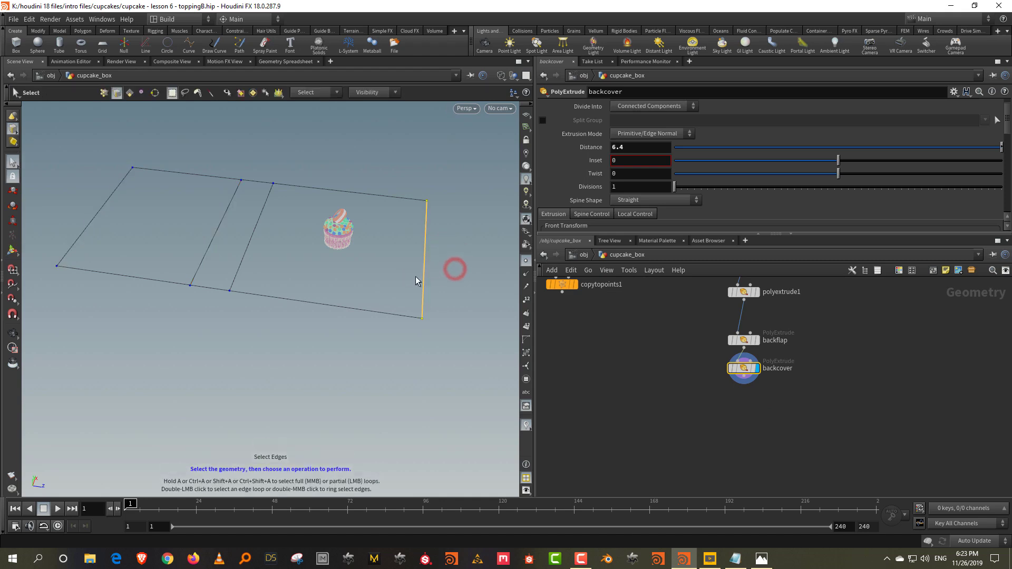
key(Tab)
click(487, 540)
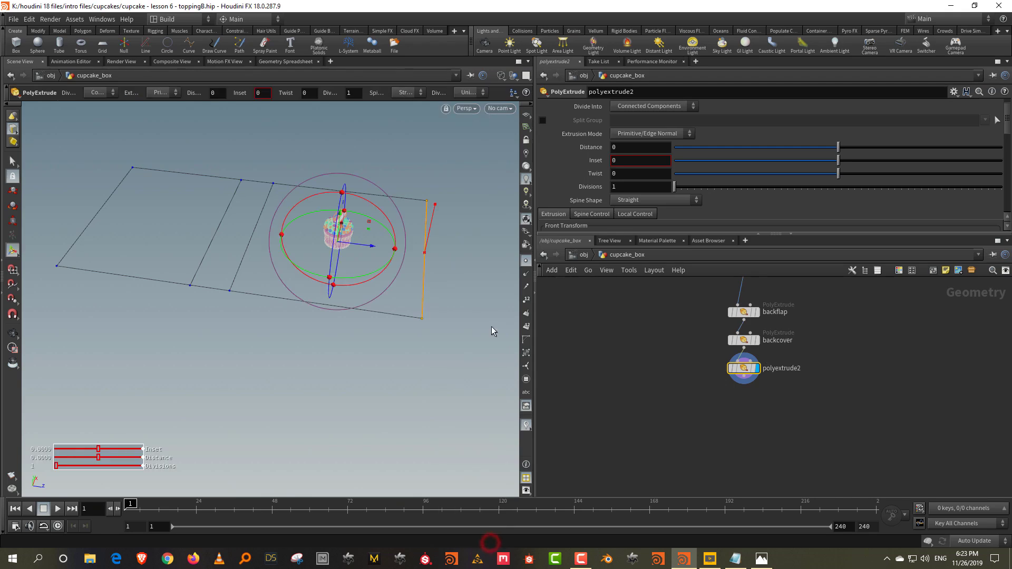
drag(433, 234, 469, 200)
Copy backflap's Distance parameter and paste it as a relative reference into polyextrude2's Distance.
drag(684, 324, 770, 345)
right_click(651, 153)
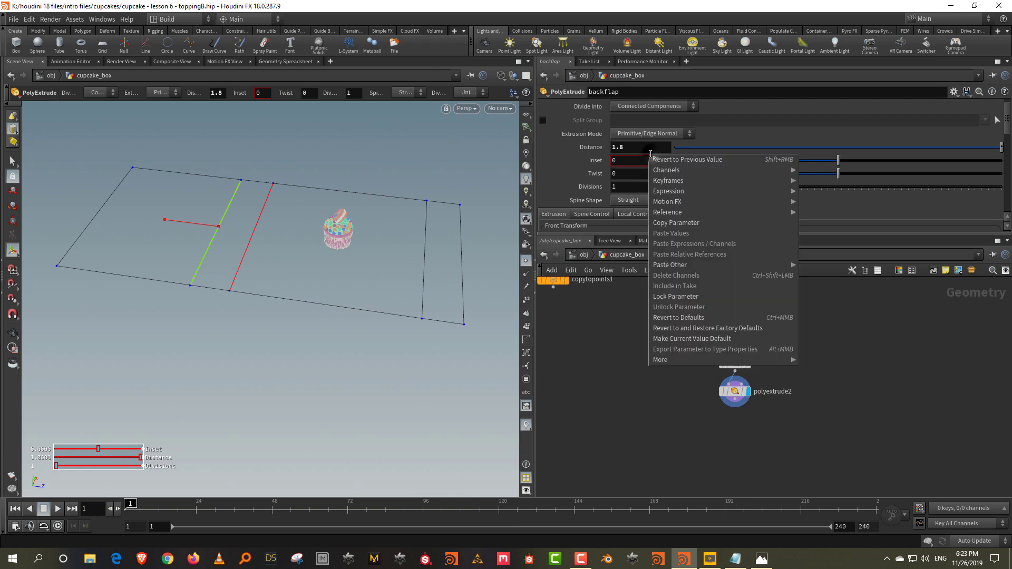
click(687, 227)
click(772, 389)
right_click(652, 146)
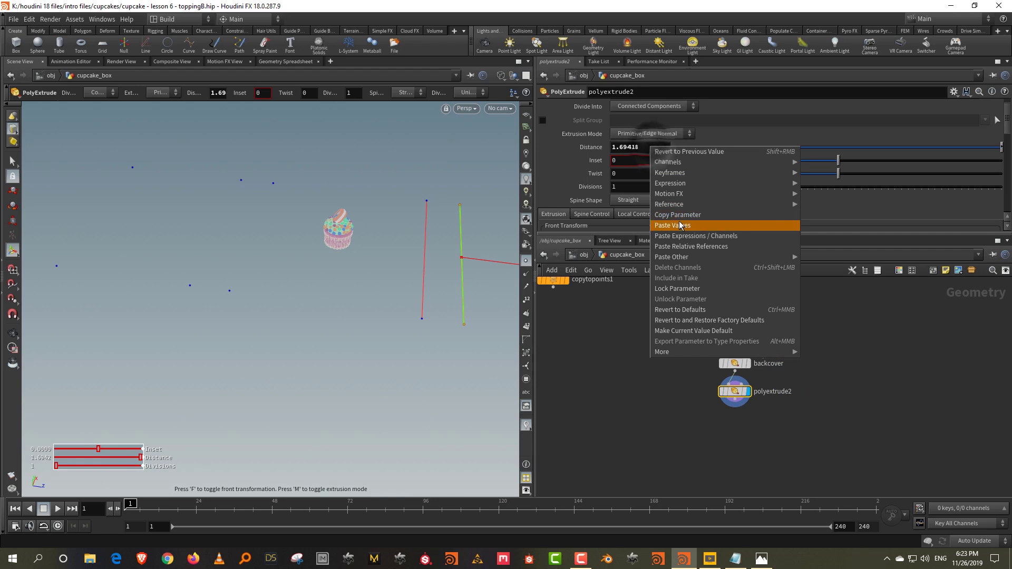
click(685, 248)
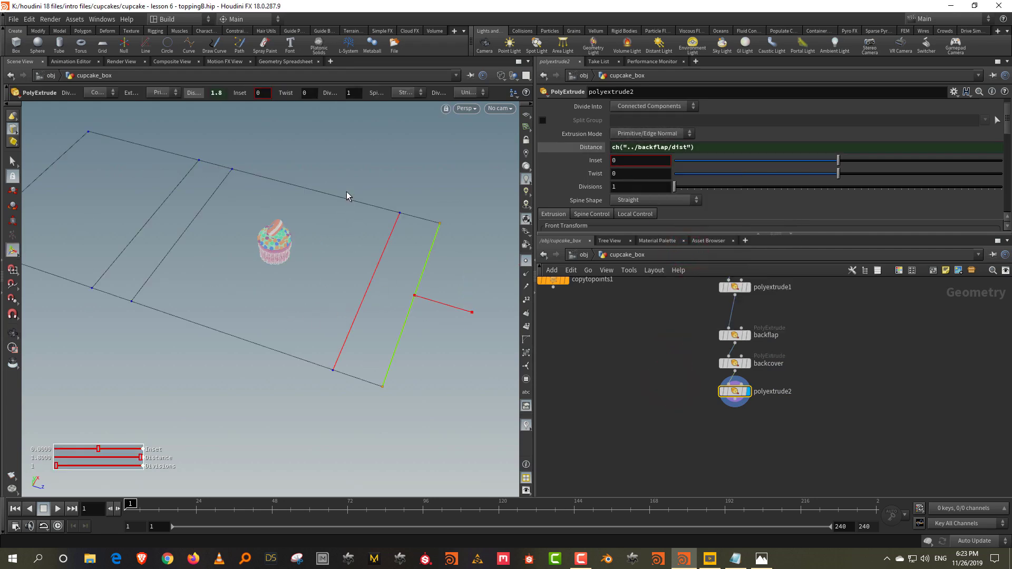
Extrude one side edge of the base panel outward with PolyExtrude at a Distance of 1.5.
key(s)
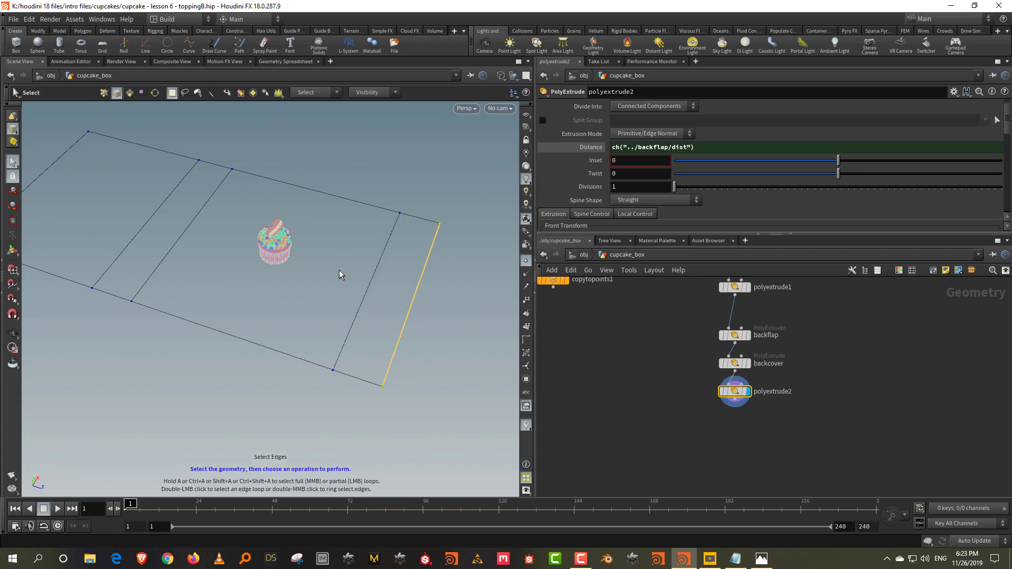
key(Escape)
drag(251, 323, 165, 300)
key(s)
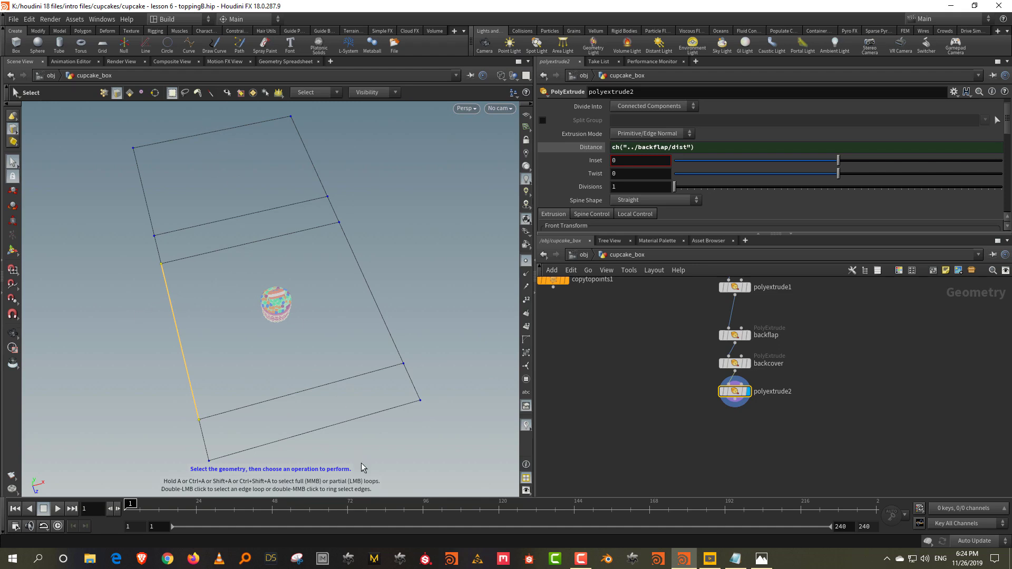
key(Tab)
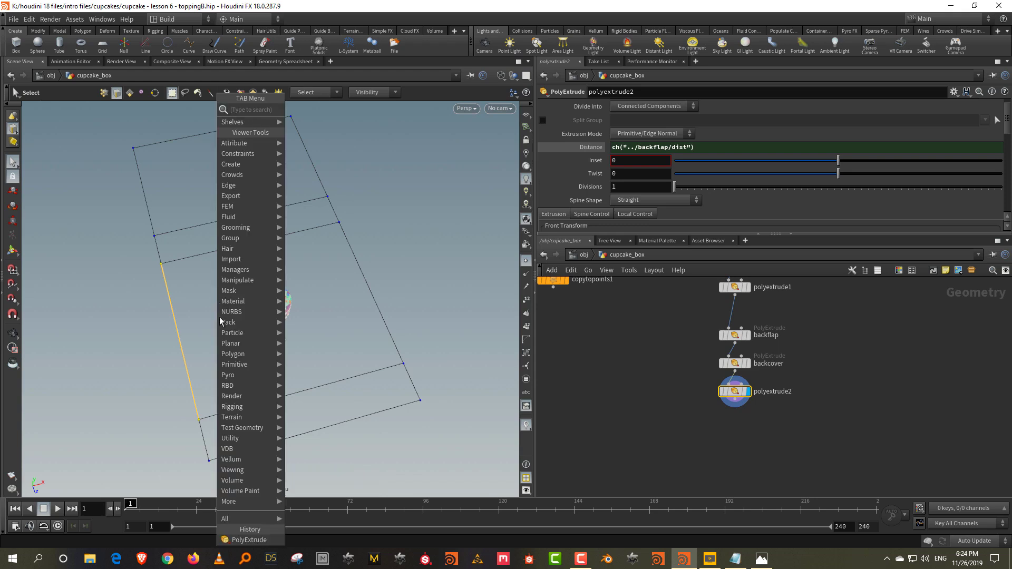
click(247, 541)
drag(163, 345, 115, 352)
alt+drag(204, 333, 201, 293)
click(648, 144)
text(1.5)
key(Return)
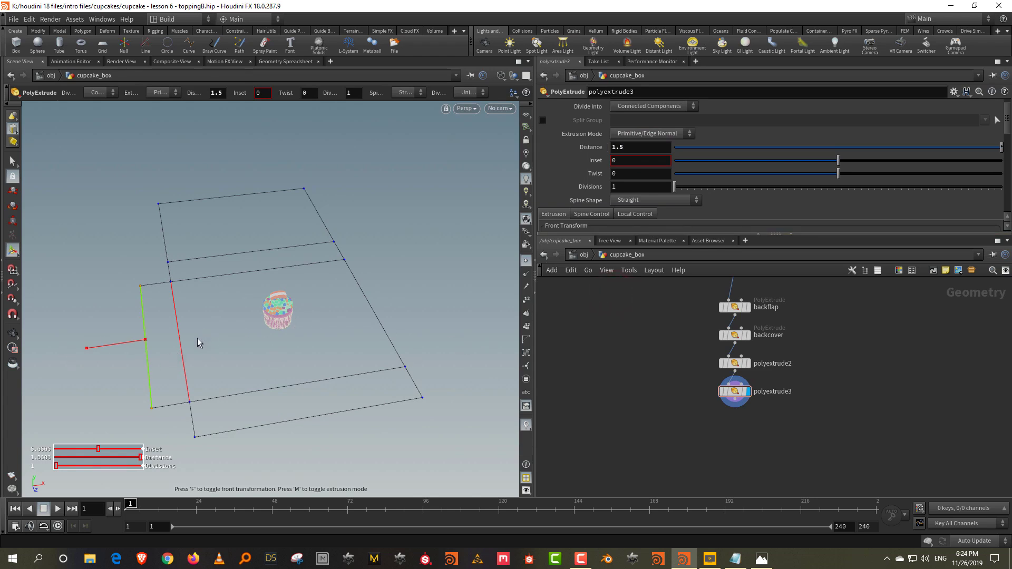
Add another PolyExtrude for the outer side edge, then rename polyextrude2 to frontflap and polyextrude3 to sideinnerfold.
key(q)
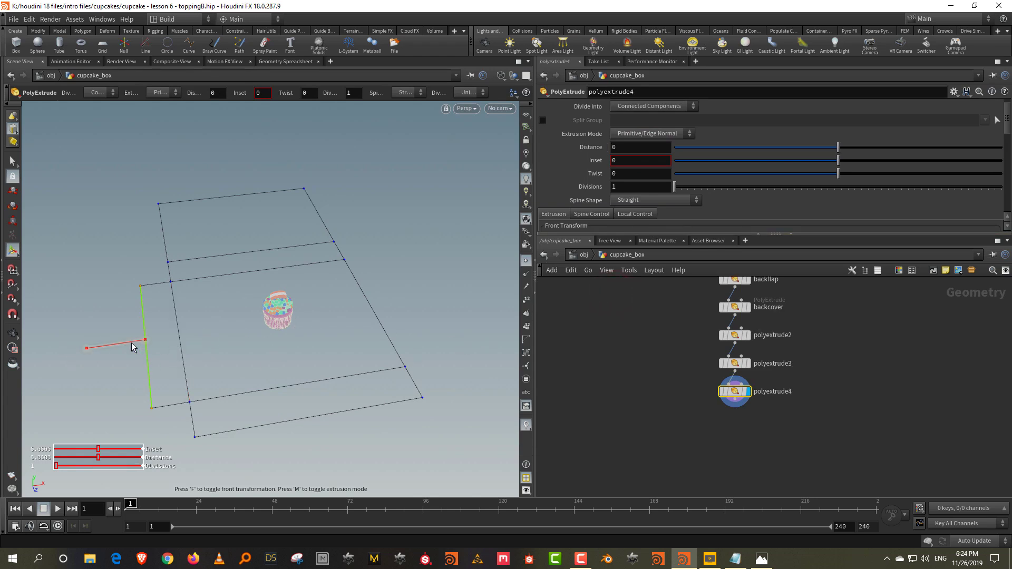
click(744, 337)
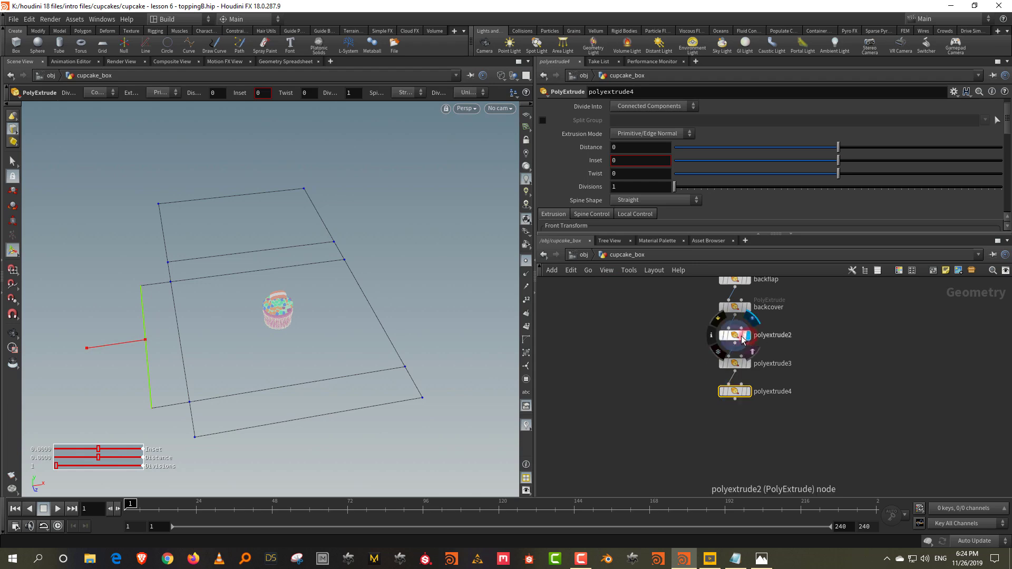
click(741, 337)
double_click(774, 336)
text(frontflap)
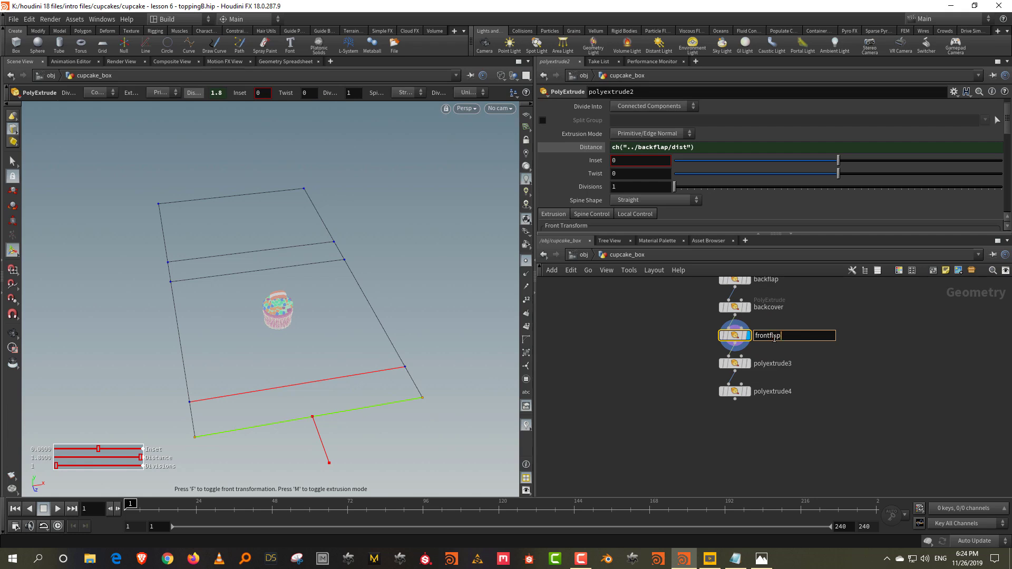
double_click(759, 363)
text(sideinnerfold)
key(Return)
Extrude the side flap's outer edge outward by about 0.21 with polyextrude4 and rename that node sidebend.
click(784, 395)
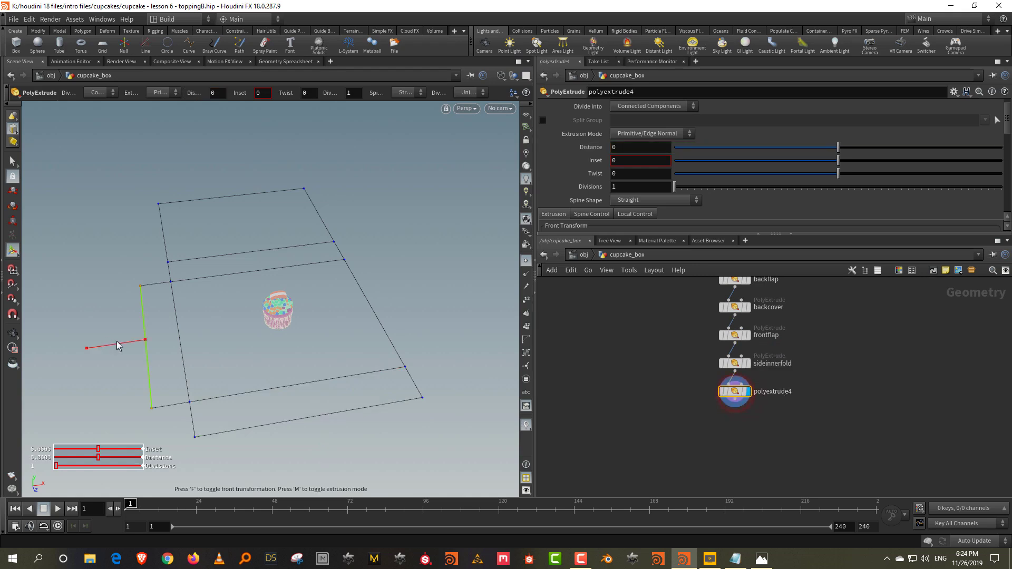
drag(128, 346, 123, 347)
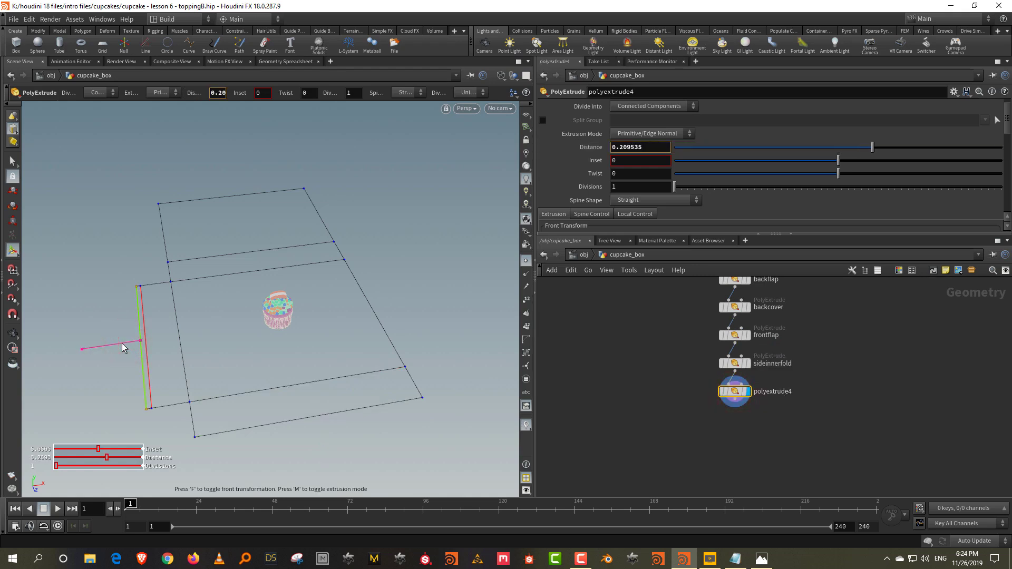
double_click(777, 392)
text(si)
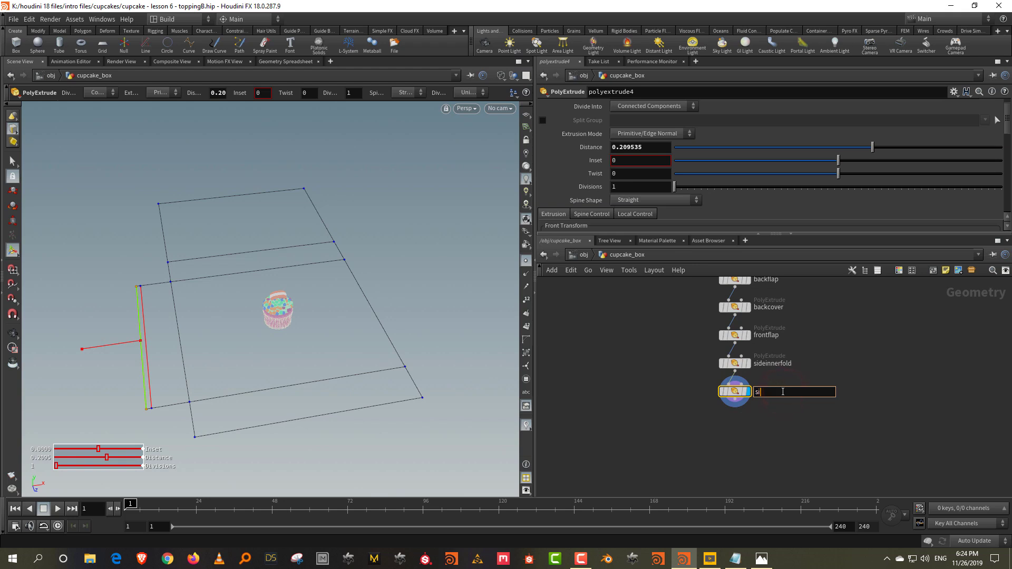
text(debend)
key(Return)
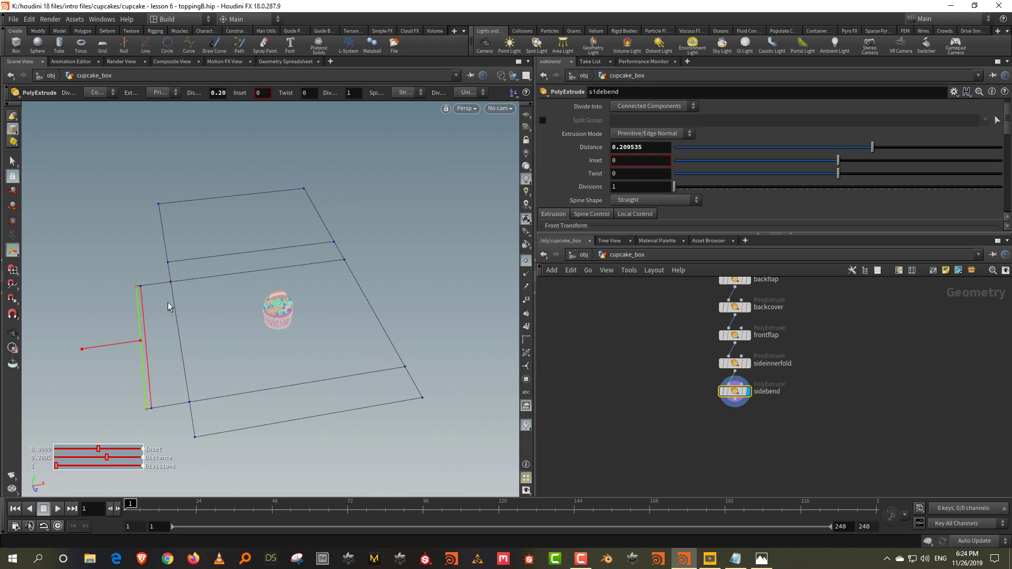
Extrude the outer edge of the narrow side bend strip outward with PolyExtrude at a Distance of 1.5.
mouse_move(741, 394)
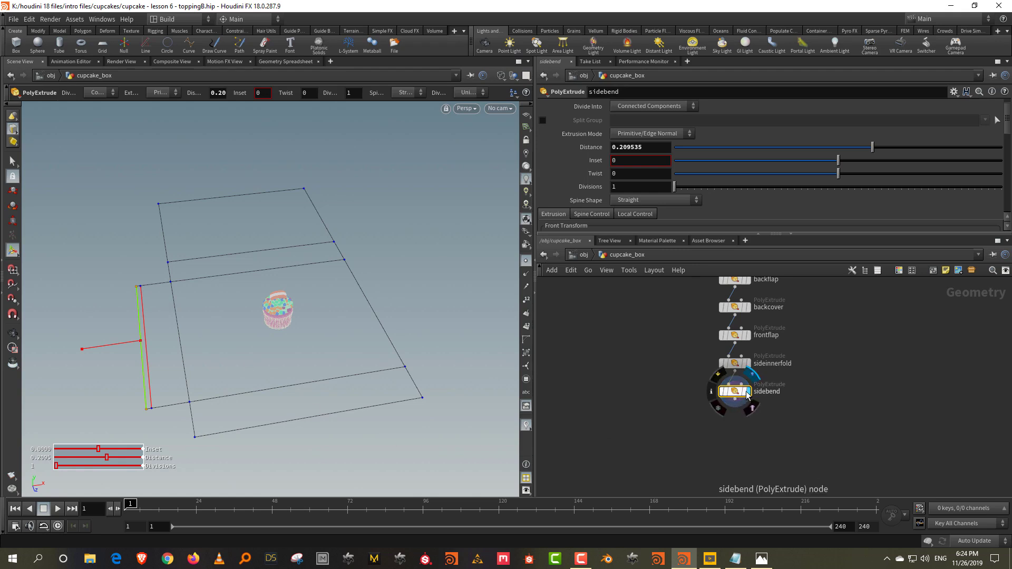
key(q)
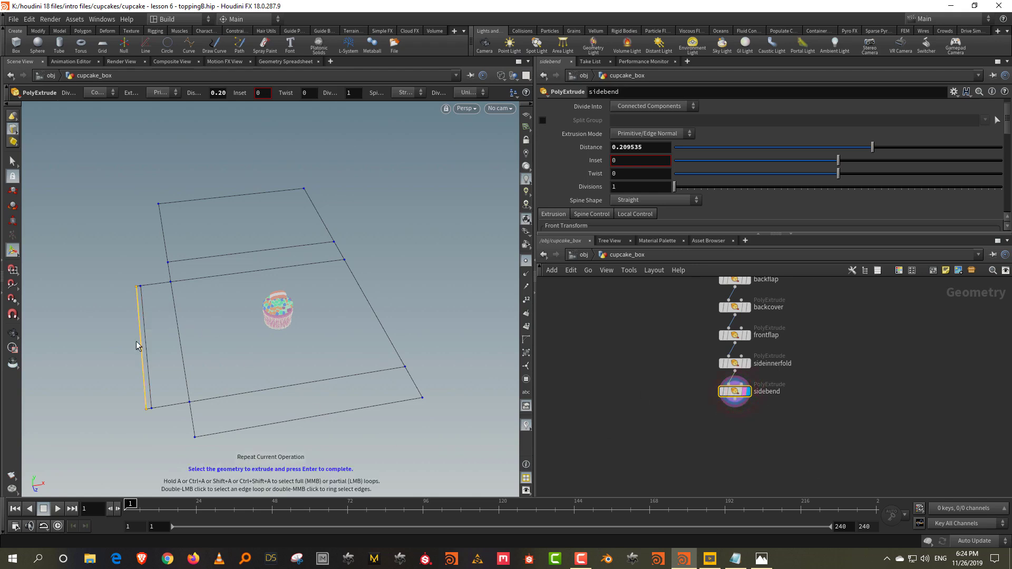
key(Return)
drag(111, 348, 70, 352)
click(736, 334)
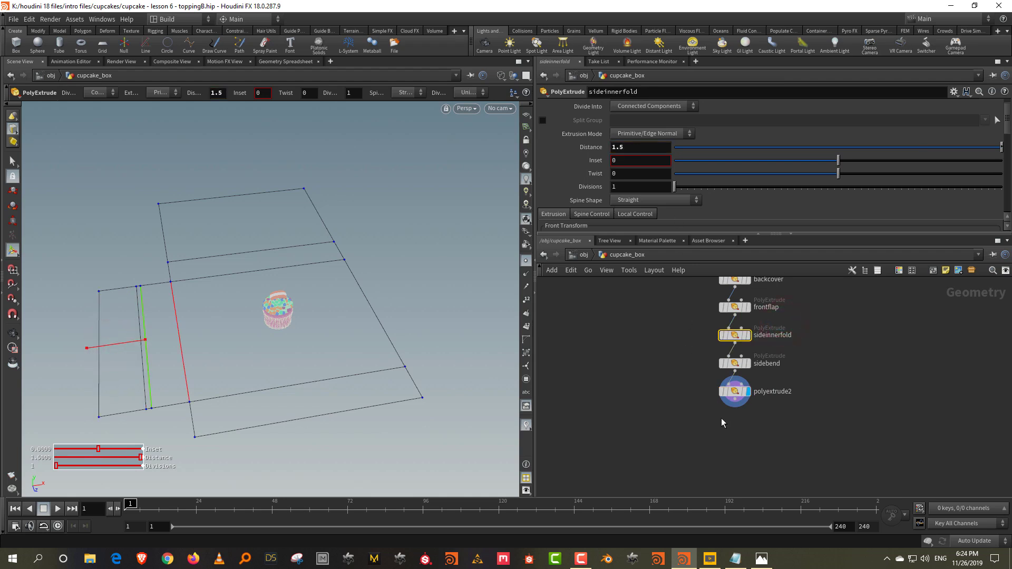
click(735, 391)
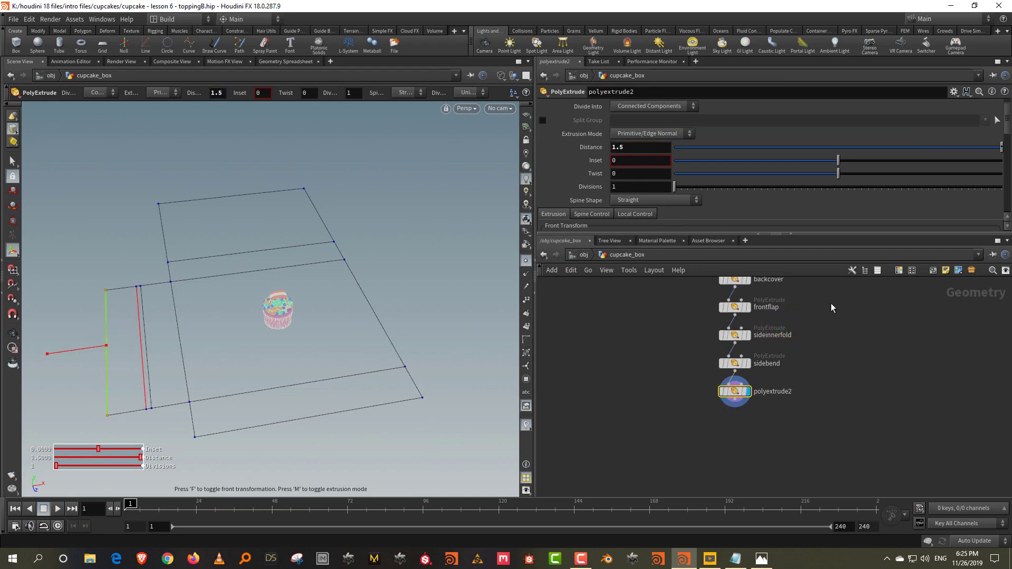
Rename the newest PolyExtrude node, below sidebend, to sideouterfold.
double_click(774, 392)
text(side)
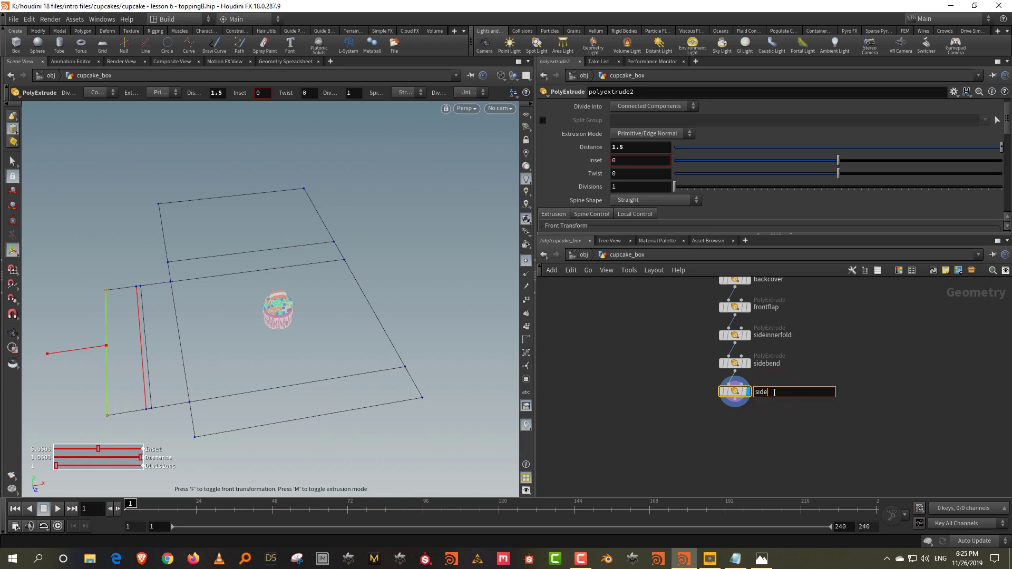
text(outer)
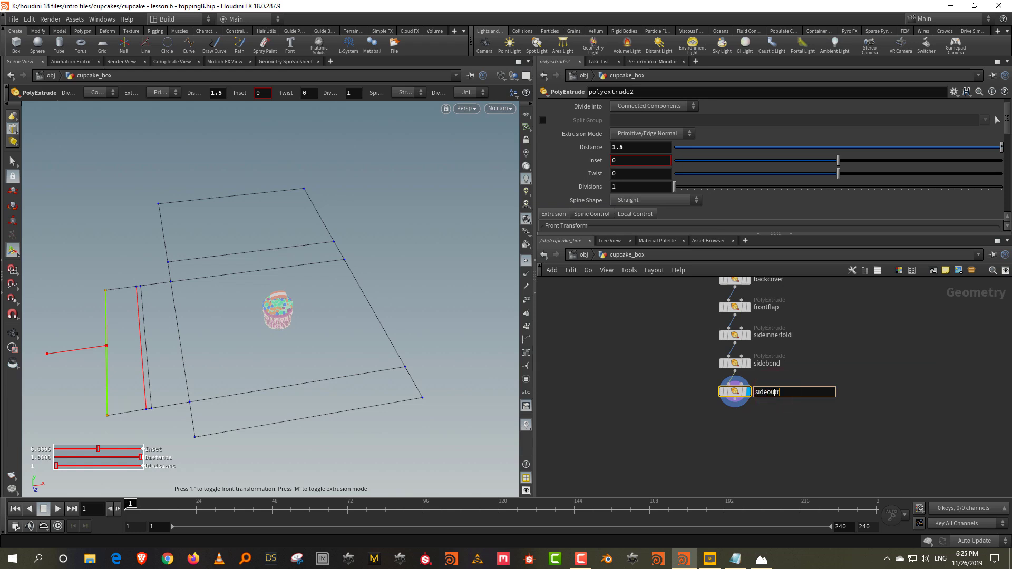
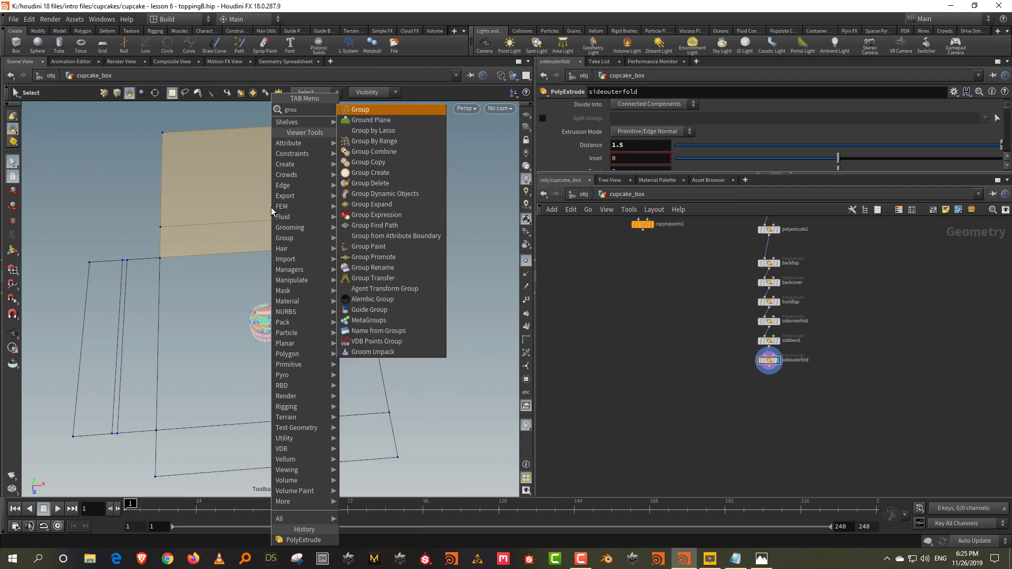
Create a primitive group named back from the selected back flap and back cover panels.
click(420, 109)
double_click(661, 107)
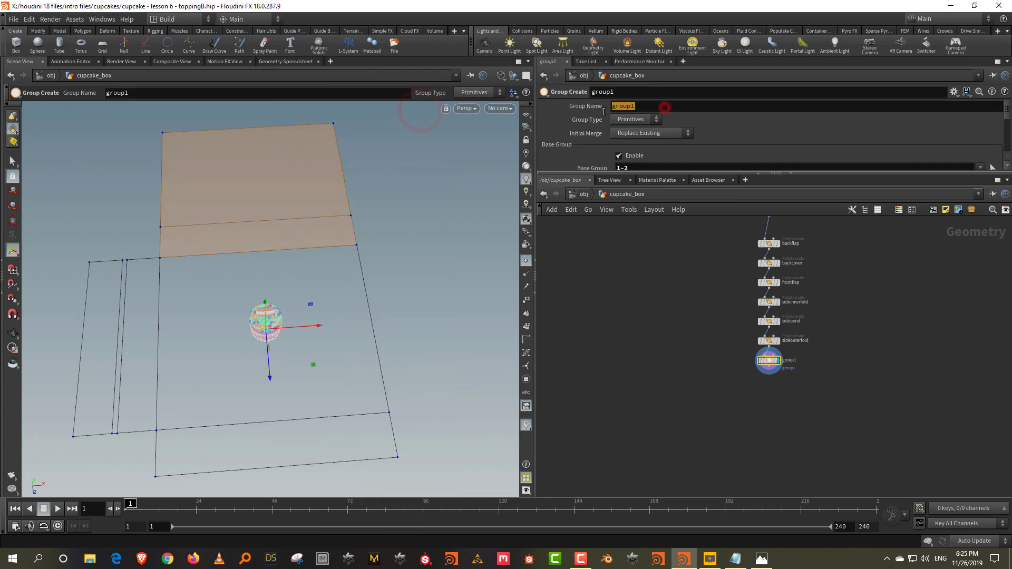
text(back)
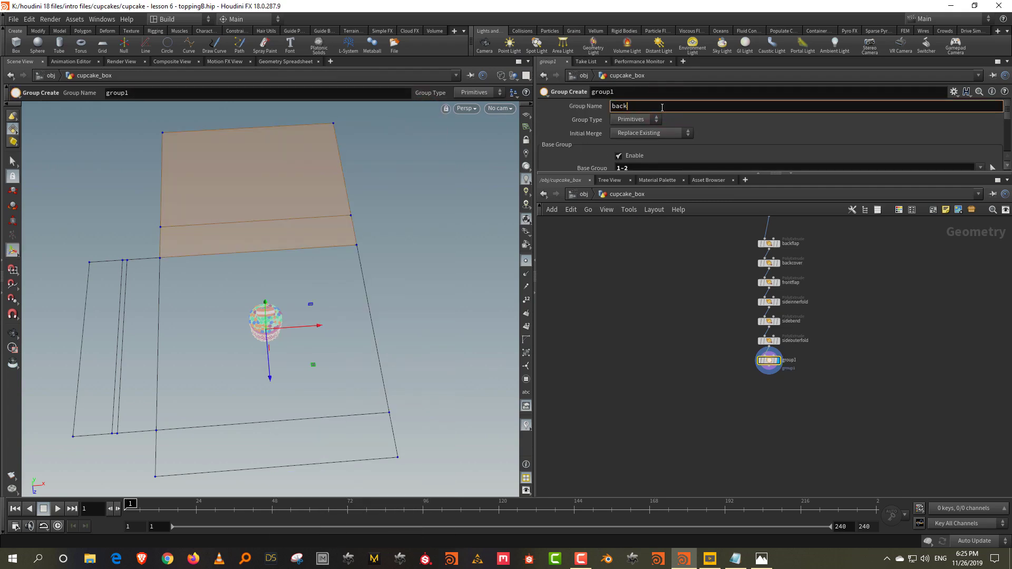
key(Return)
Select only the back cover panel and create a primitive group named backcover from it.
click(413, 167)
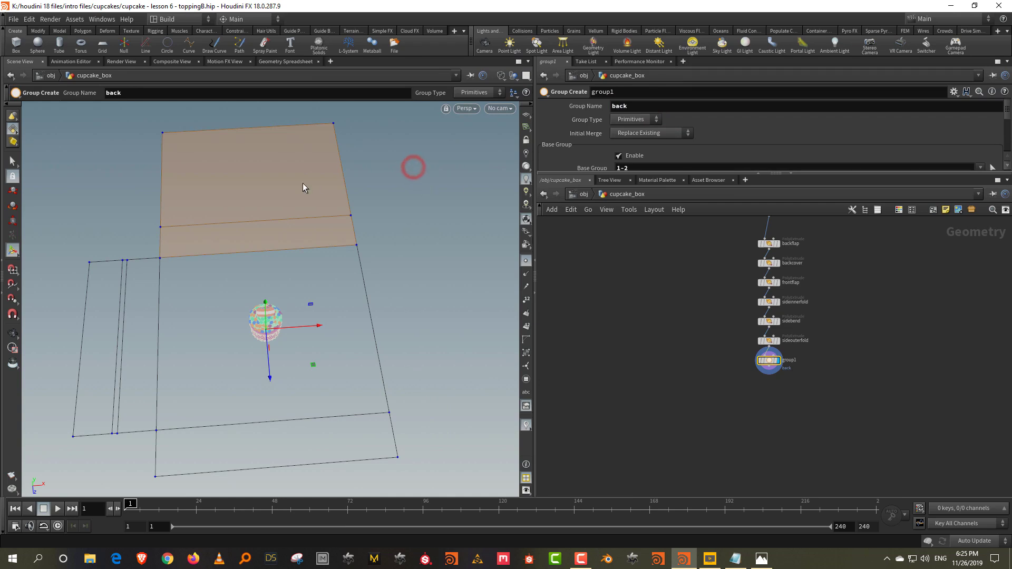
key(s)
drag(403, 158, 308, 182)
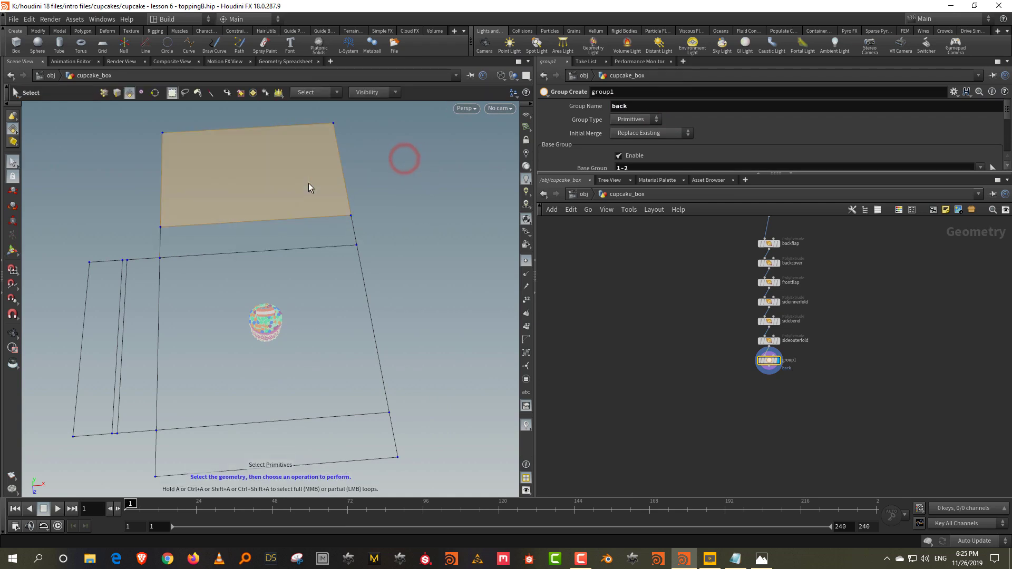
key(Tab)
click(348, 530)
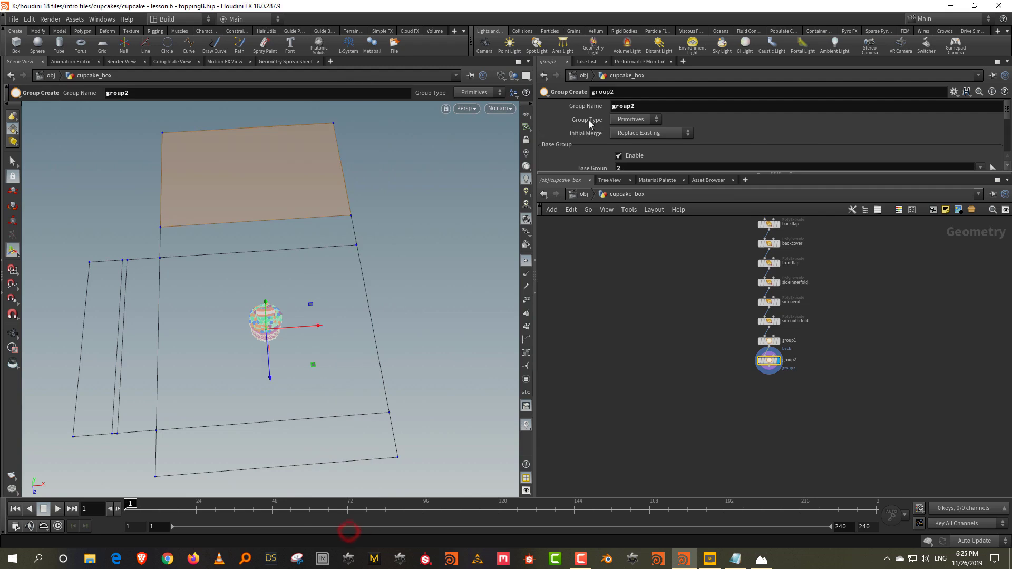
double_click(638, 104)
text(back)
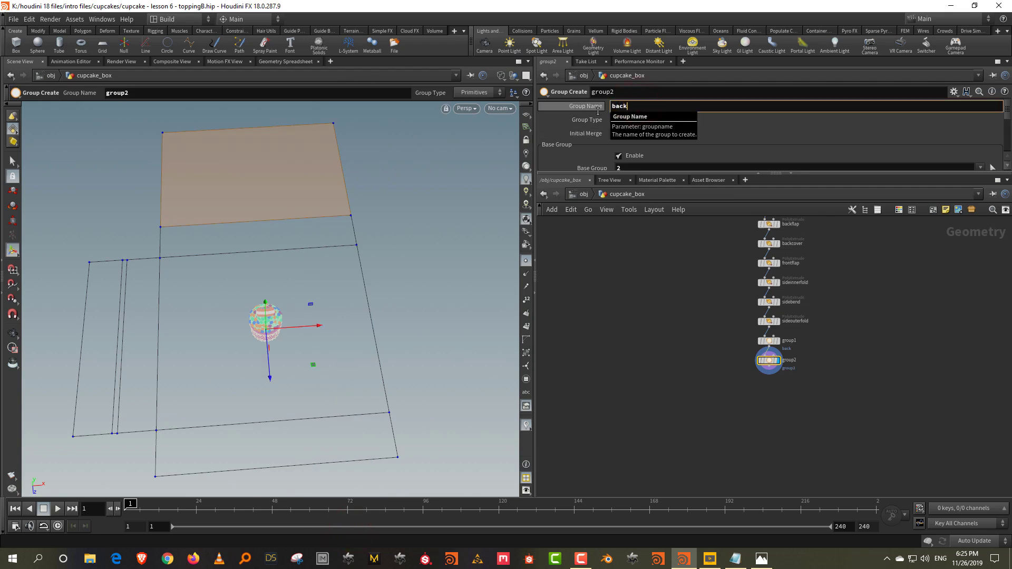
text(cover)
key(Return)
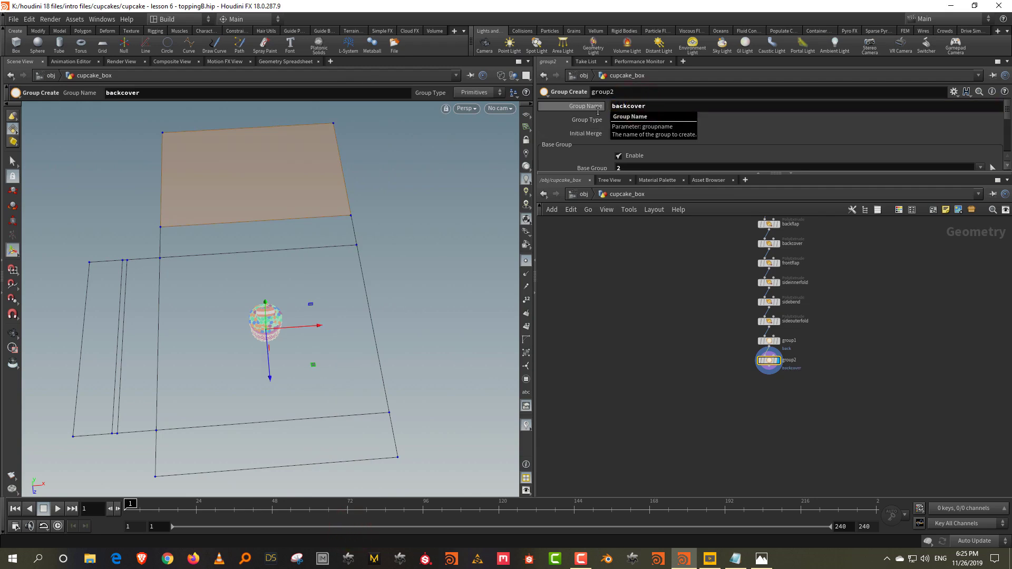
Select the front flap panel and create a primitive group named frontflap from it.
click(432, 443)
key(s)
drag(413, 434, 353, 479)
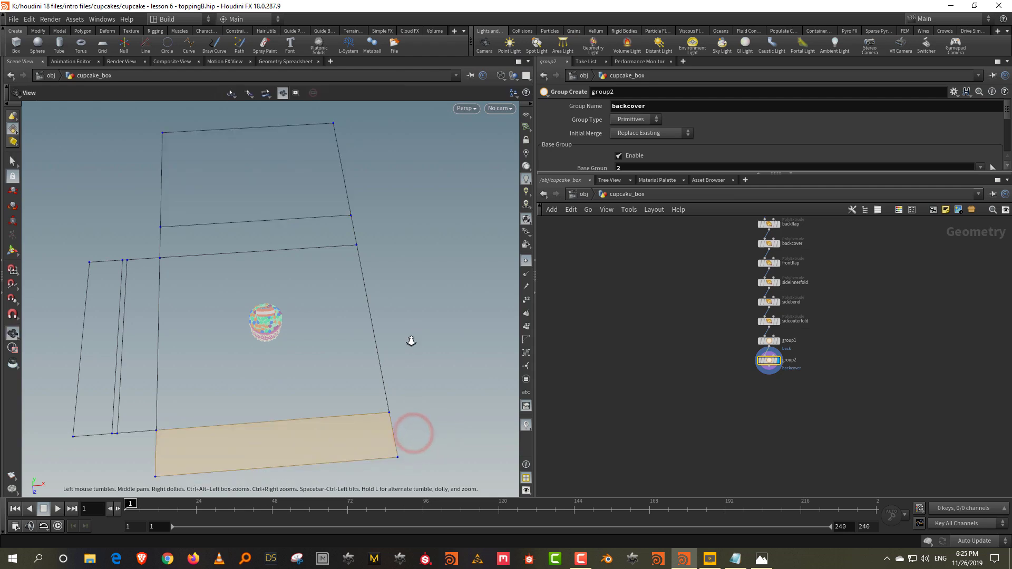
alt+right_drag(413, 340, 405, 375)
alt+middle_drag(405, 375, 405, 355)
key(Tab)
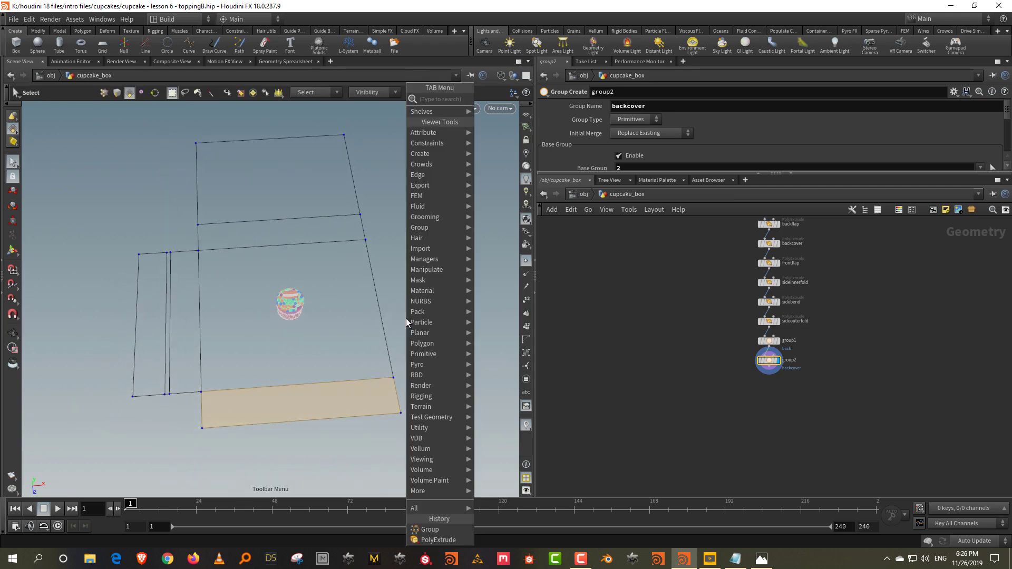
click(443, 520)
key(Return)
double_click(666, 106)
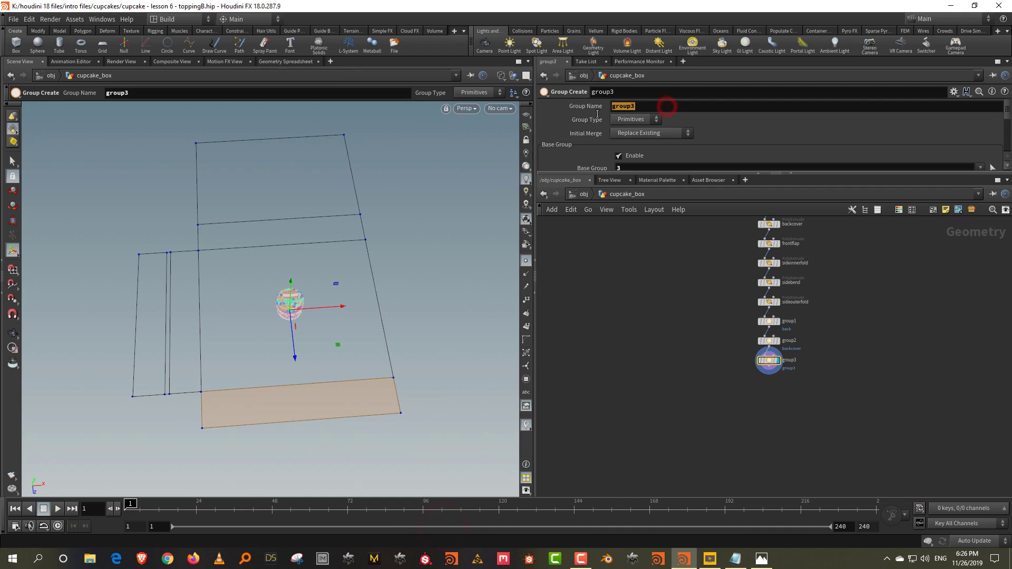
text(frontfla)
key(Return)
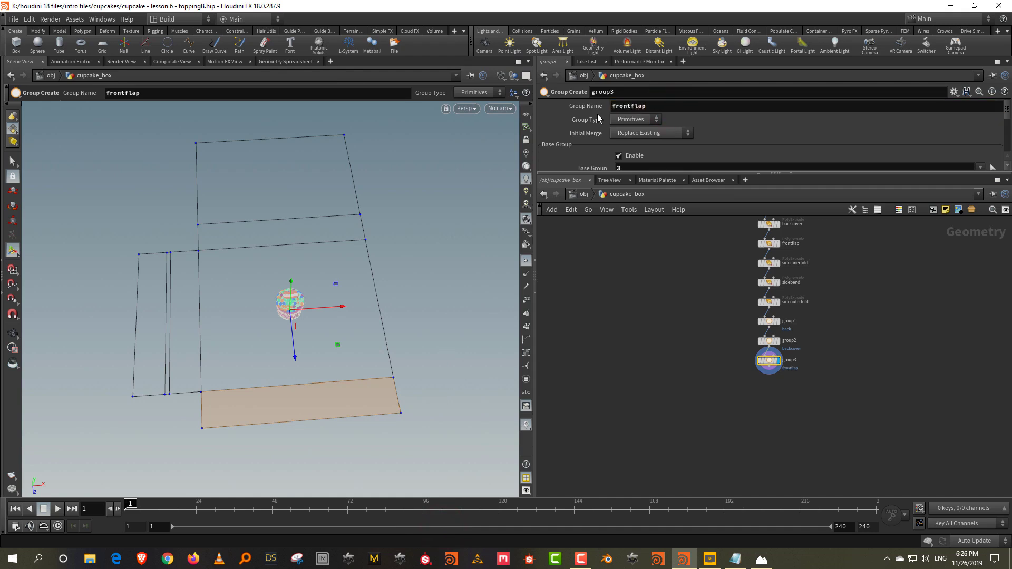
Select all three side panels, from inner fold to outer fold, and create a primitive group named sidebend.
key(s)
drag(127, 232, 179, 266)
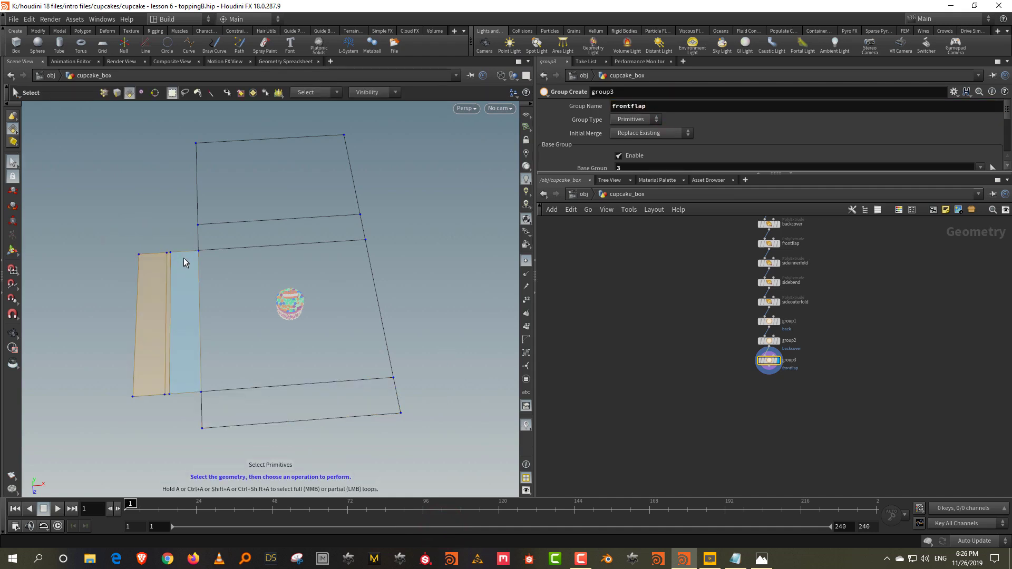
click(169, 265)
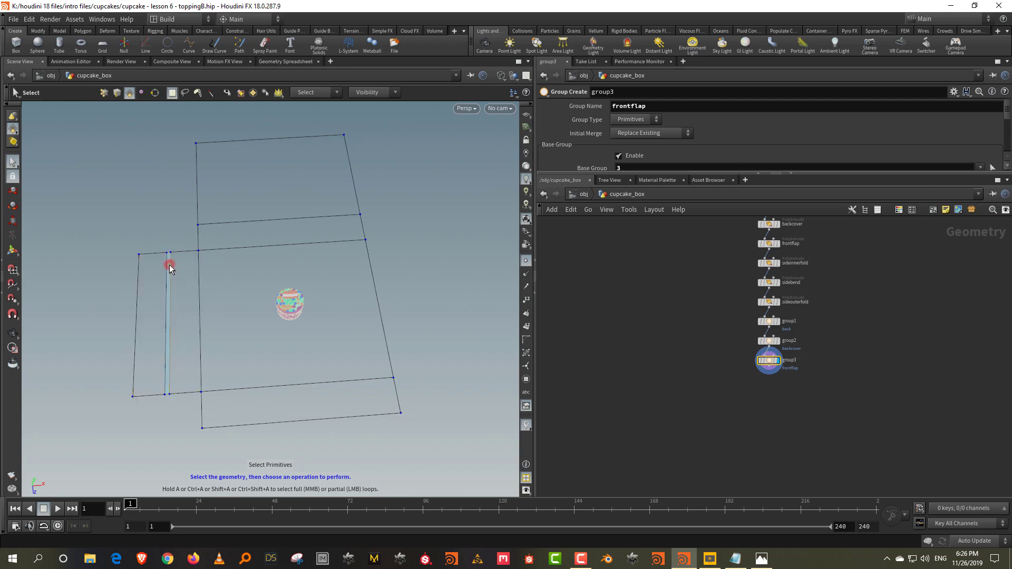
click(148, 270)
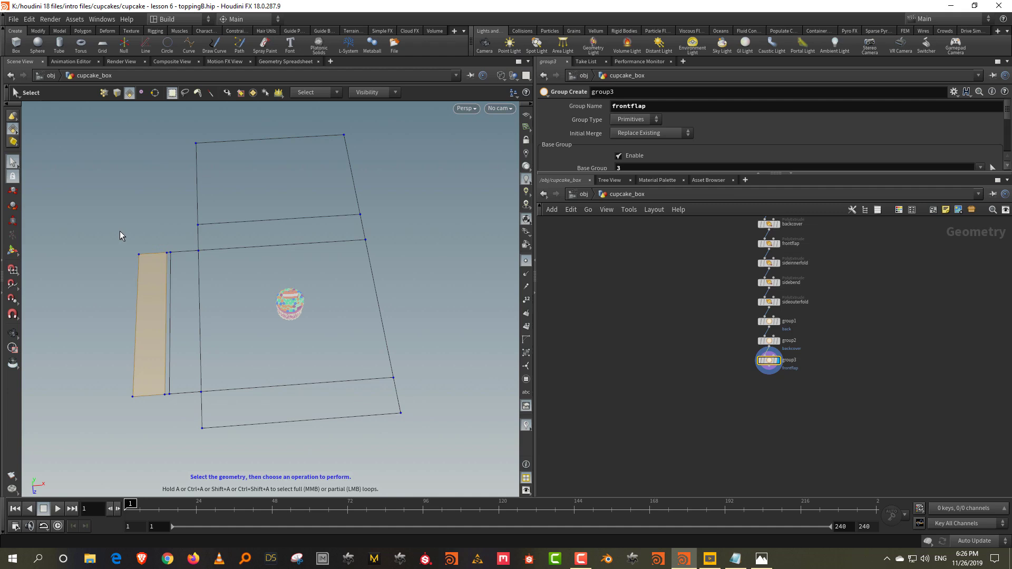
drag(119, 232, 186, 268)
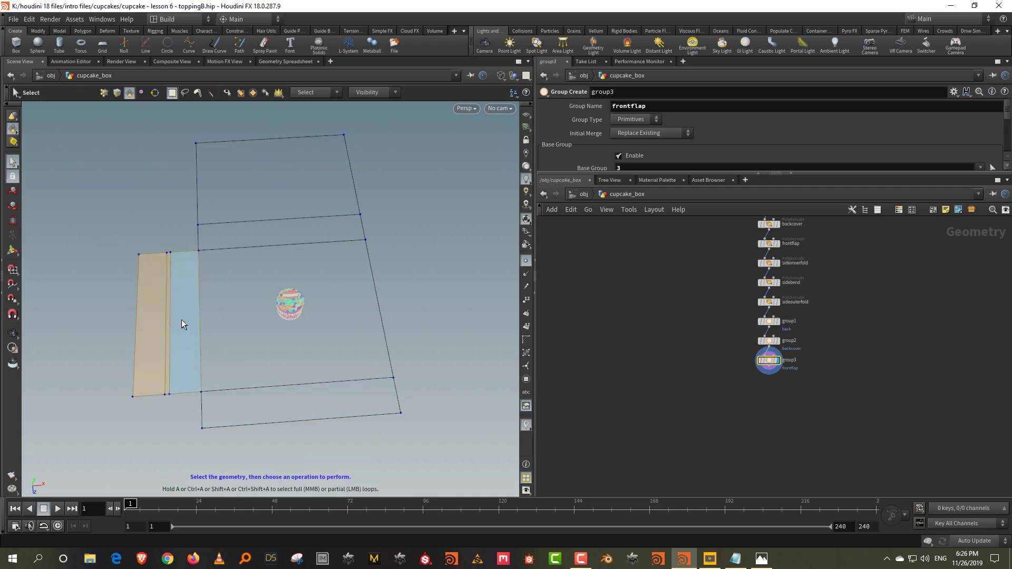
key(q)
drag(669, 103, 599, 106)
text(sidebend)
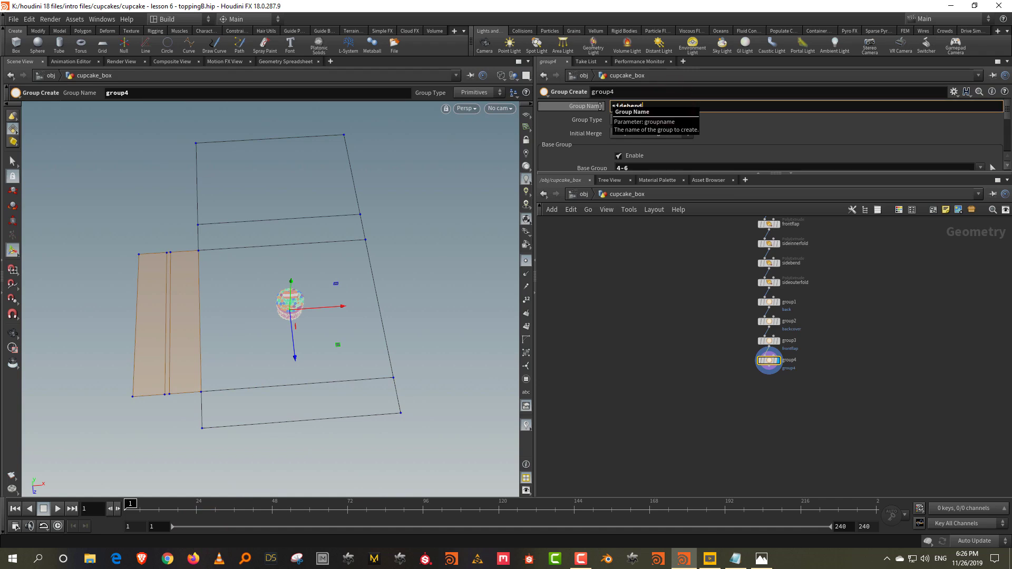
key(Return)
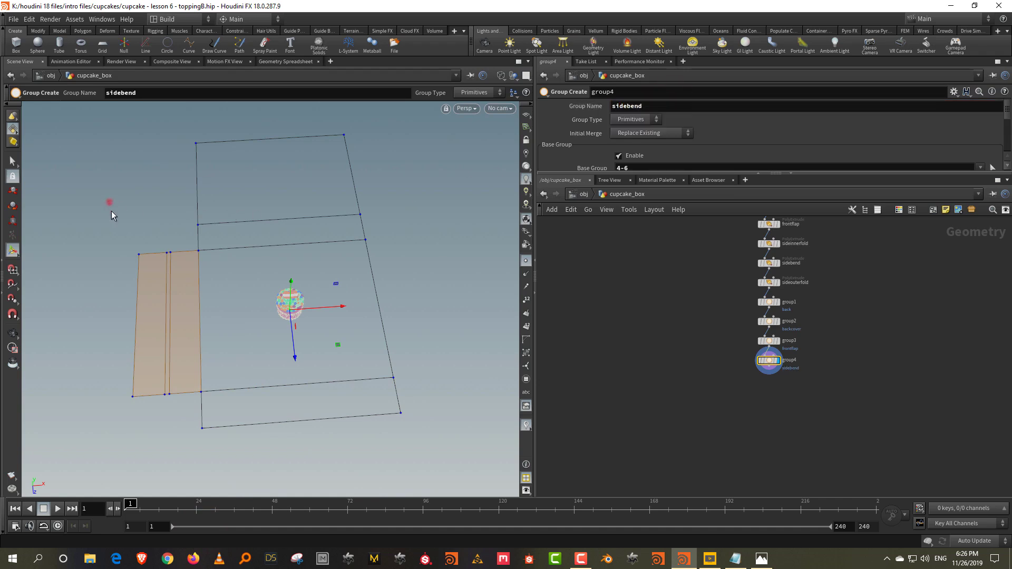
Select the narrow bend strip and the outer side fold and create a primitive group named sidebend2.
key(s)
drag(112, 215, 168, 277)
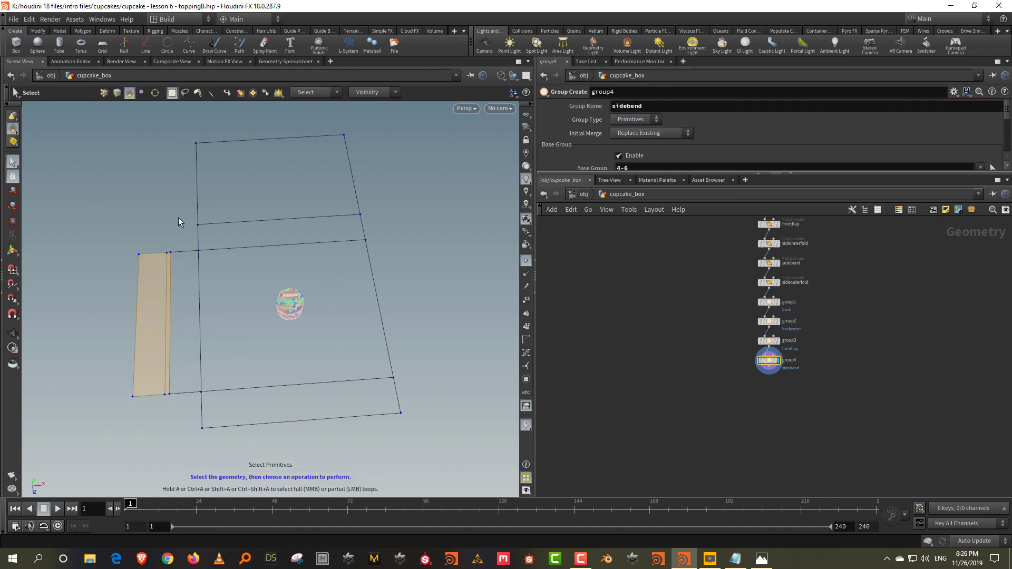
key(Tab)
click(217, 534)
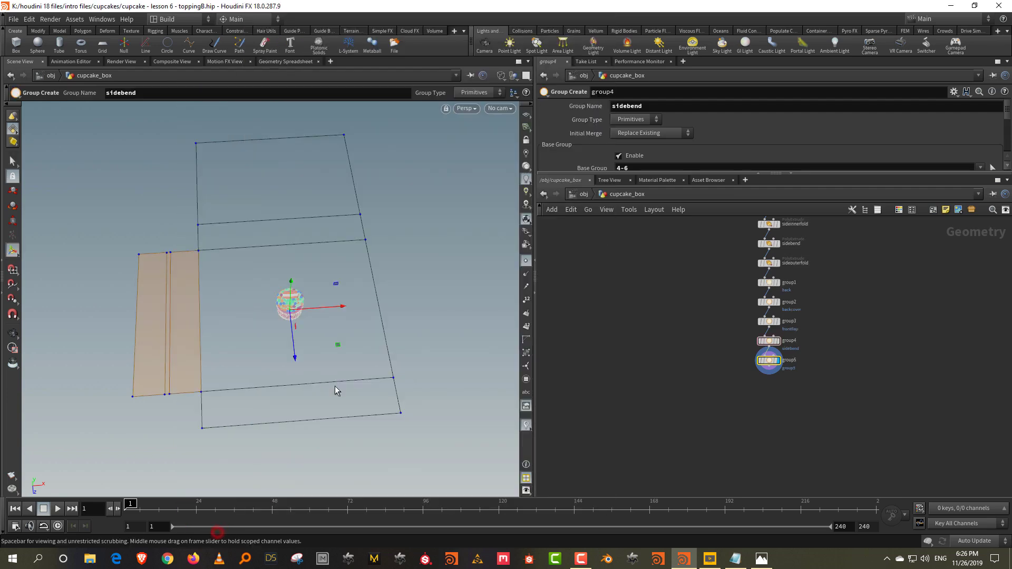
click(662, 102)
text(sidebend2)
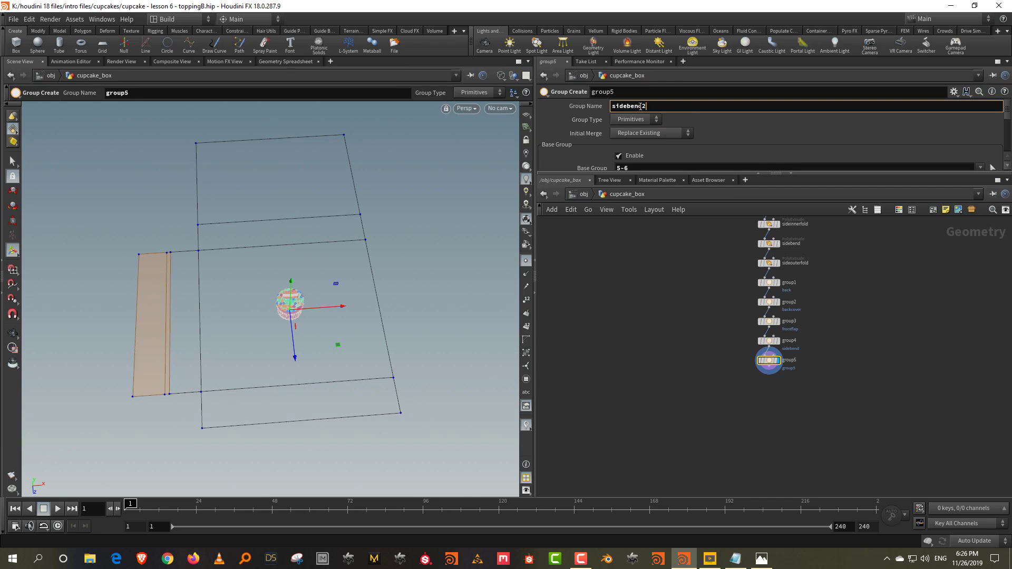
key(Return)
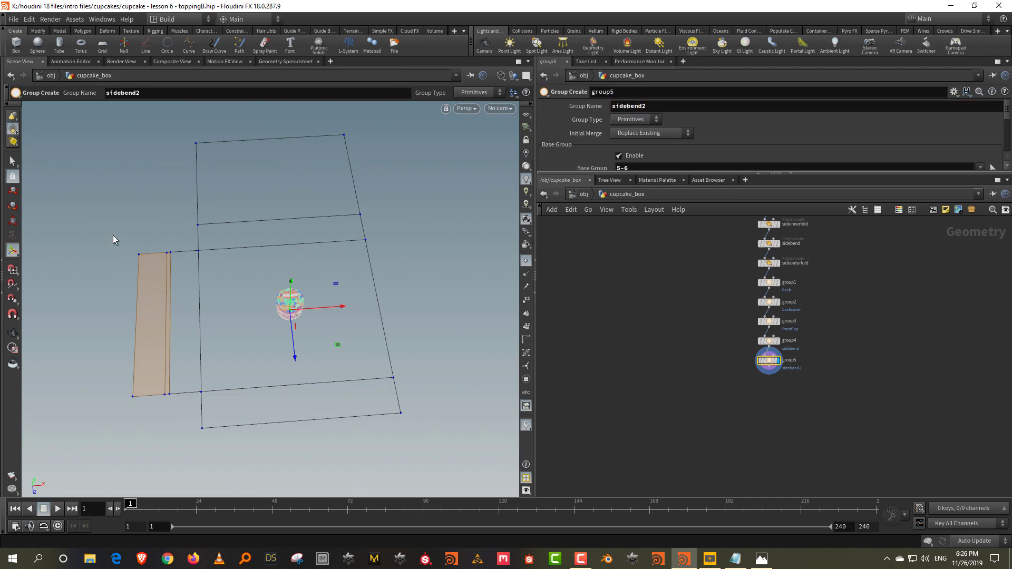
Select only the outermost side panel and create a primitive group named sidebend3 from it.
key(s)
drag(116, 227, 153, 289)
key(4)
click(128, 240)
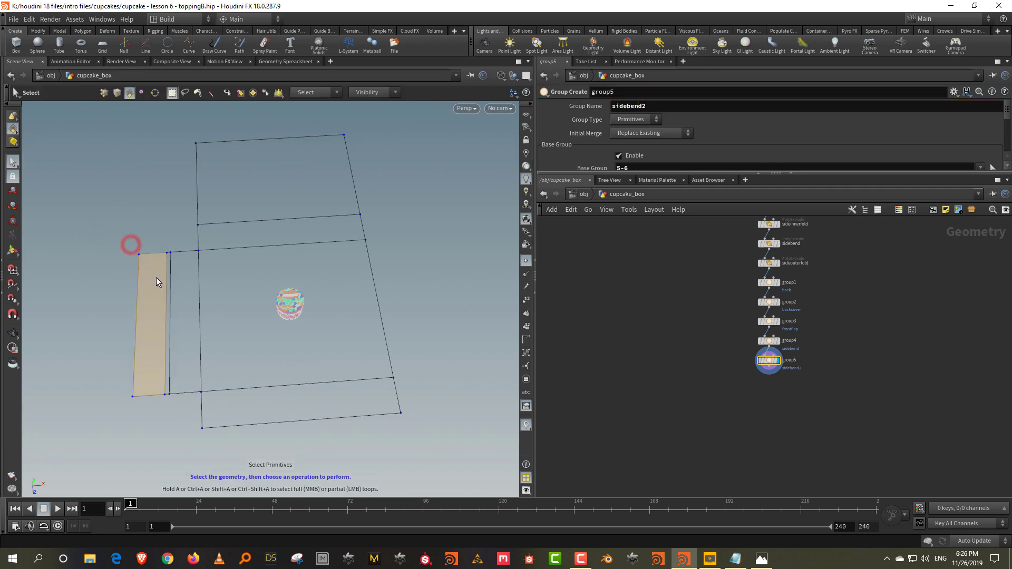
key(Tab)
click(219, 529)
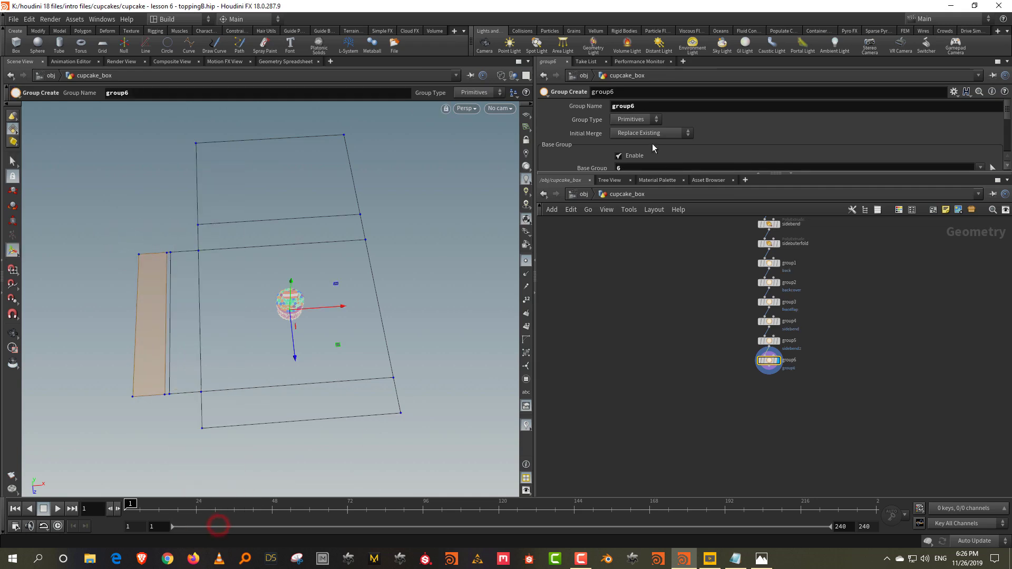
double_click(624, 106)
text(sidebend)
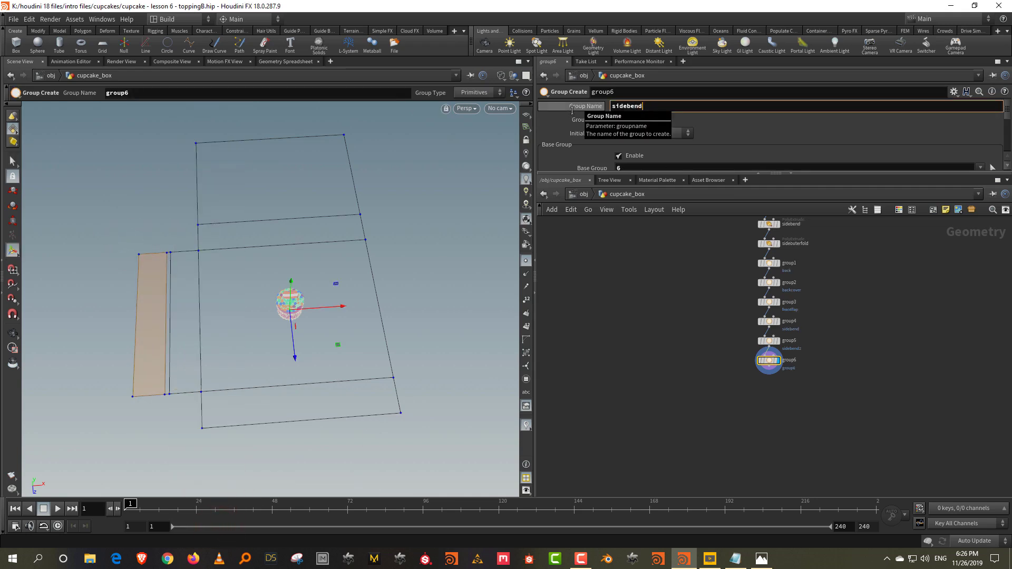
text(3)
key(Return)
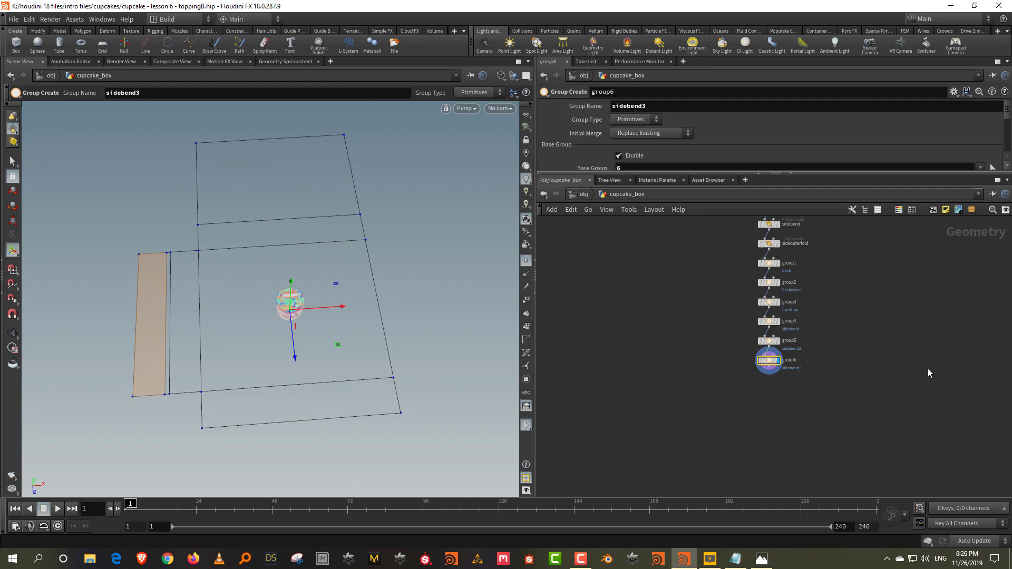
Color the six PolyExtrude nodes, from backflap to sideouterfold, yellow in the network.
middle_drag(883, 351, 845, 413)
scroll(845, 412, down, 3)
scroll(790, 338, up, 5)
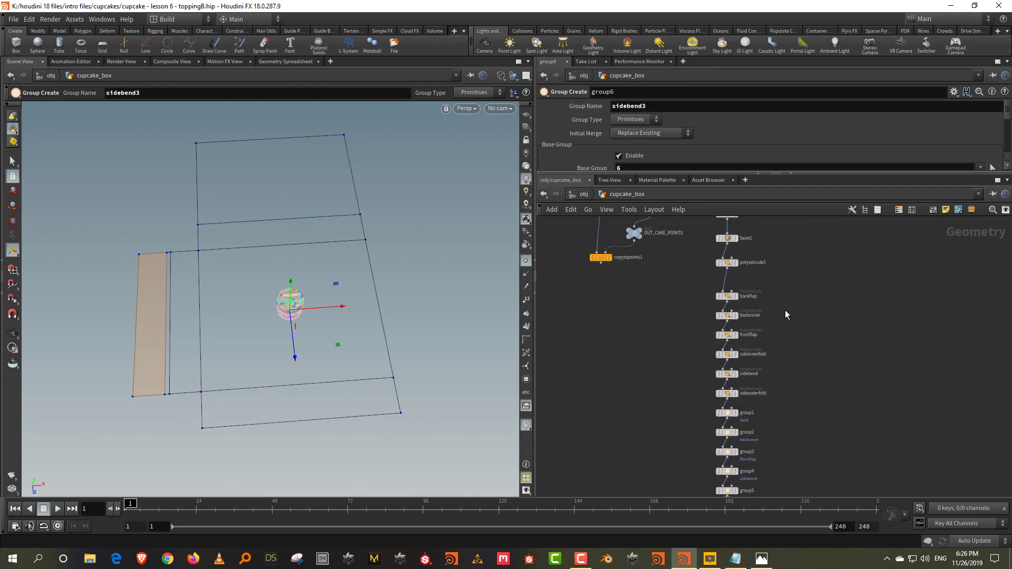
middle_drag(751, 302, 749, 281)
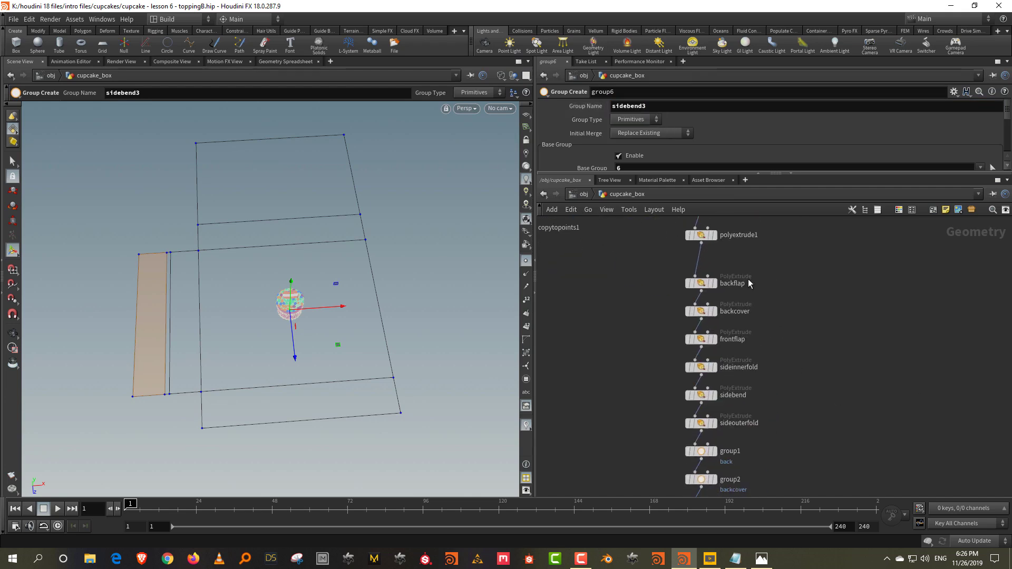
drag(657, 283, 741, 436)
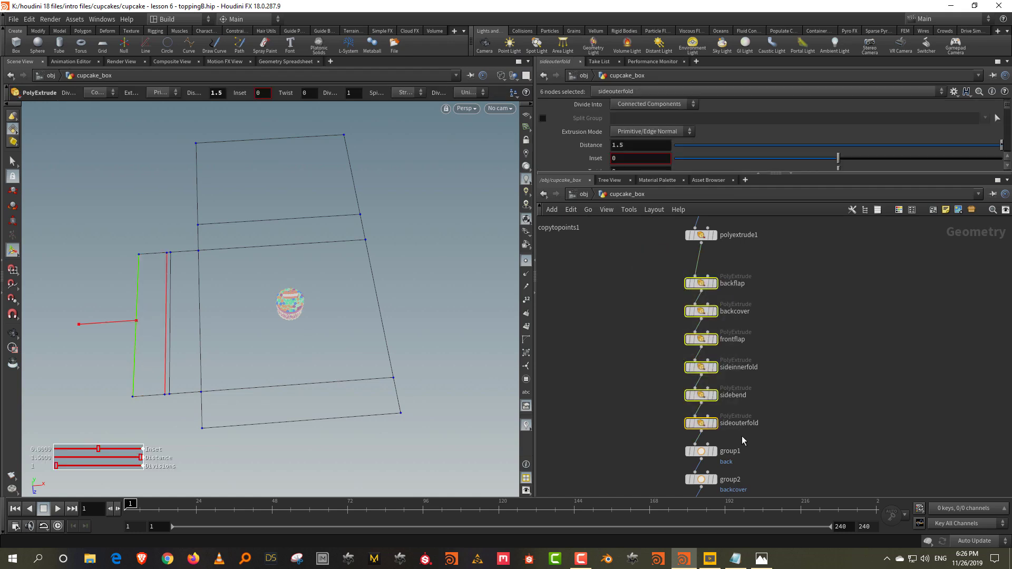
key(c)
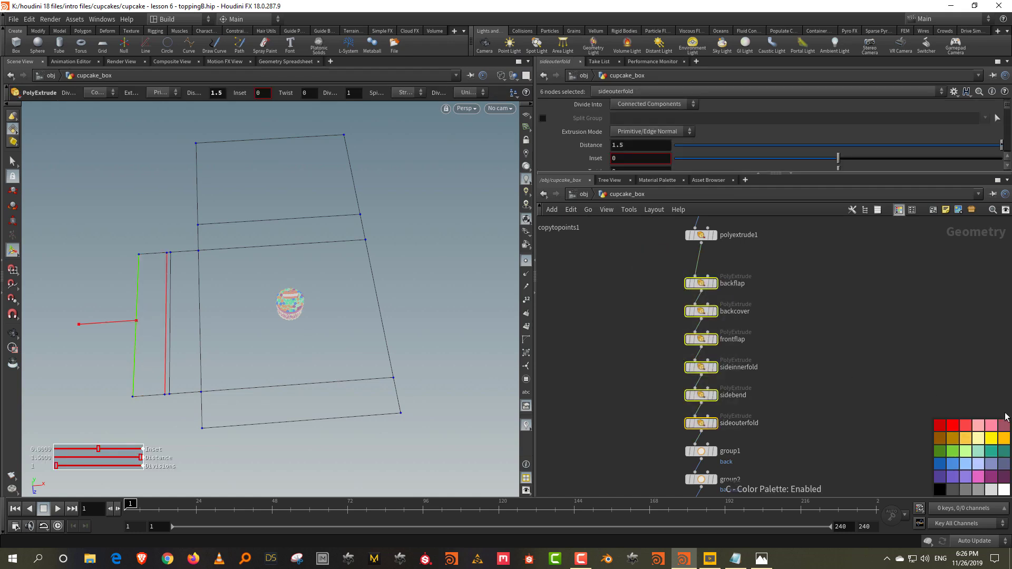
click(994, 439)
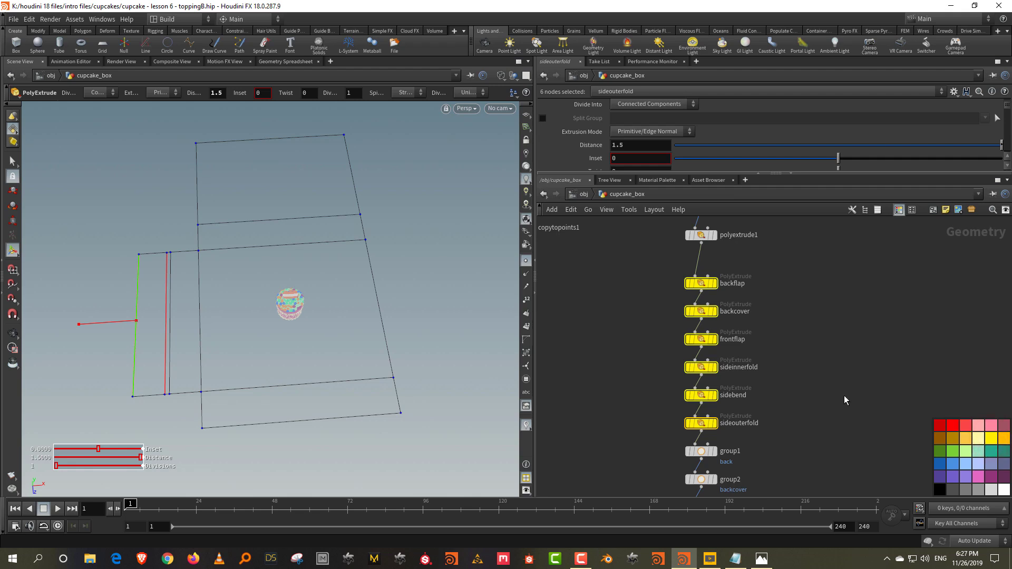
Color the six group nodes, from back to sidebend3, red.
middle_drag(846, 401, 817, 266)
drag(630, 313, 746, 482)
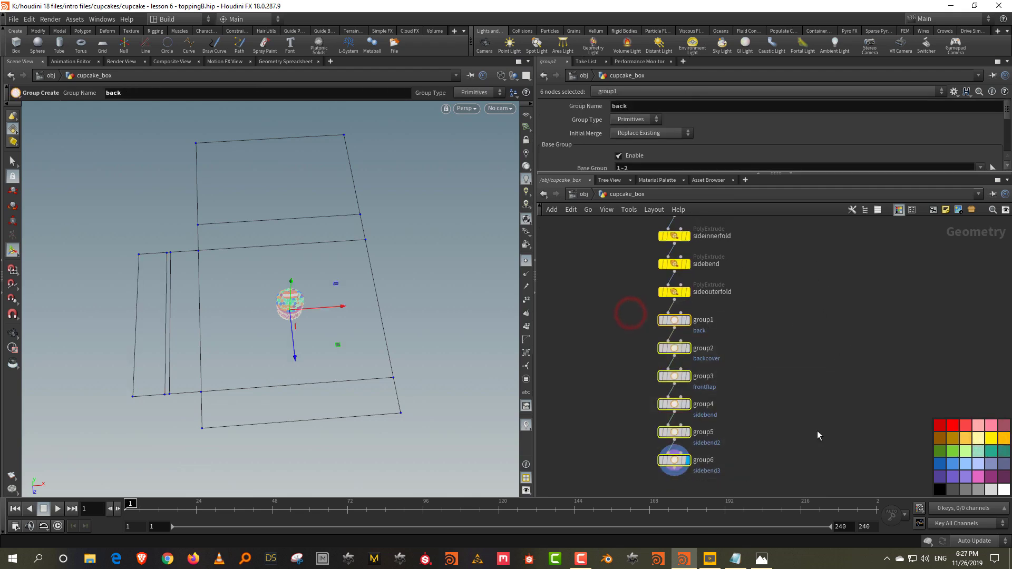
click(953, 430)
middle_drag(753, 377, 743, 298)
click(746, 324)
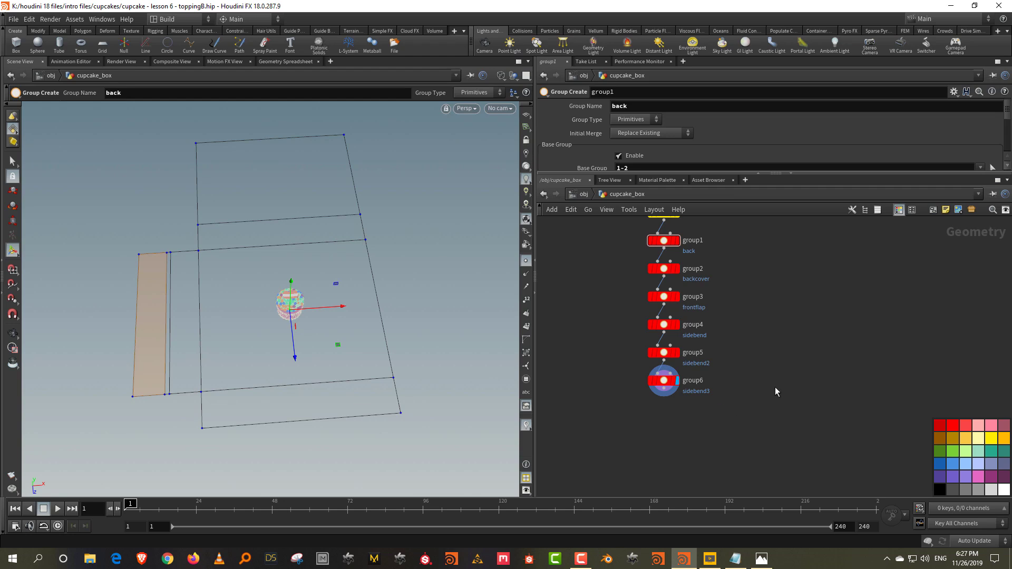
Add a Clip node connected to the sidebend3 group node and display its result.
key(Tab)
text(clip)
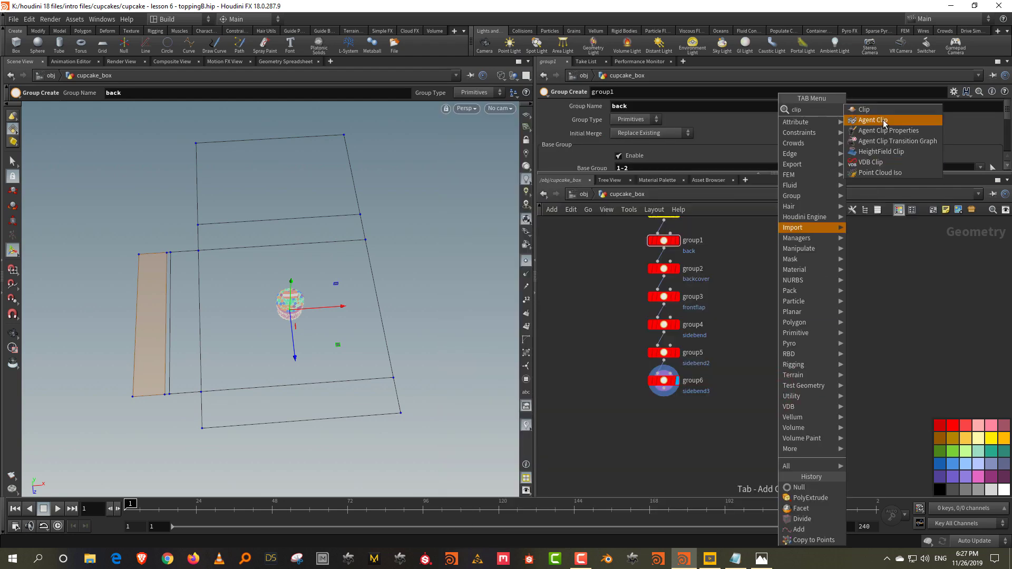
click(864, 109)
click(664, 444)
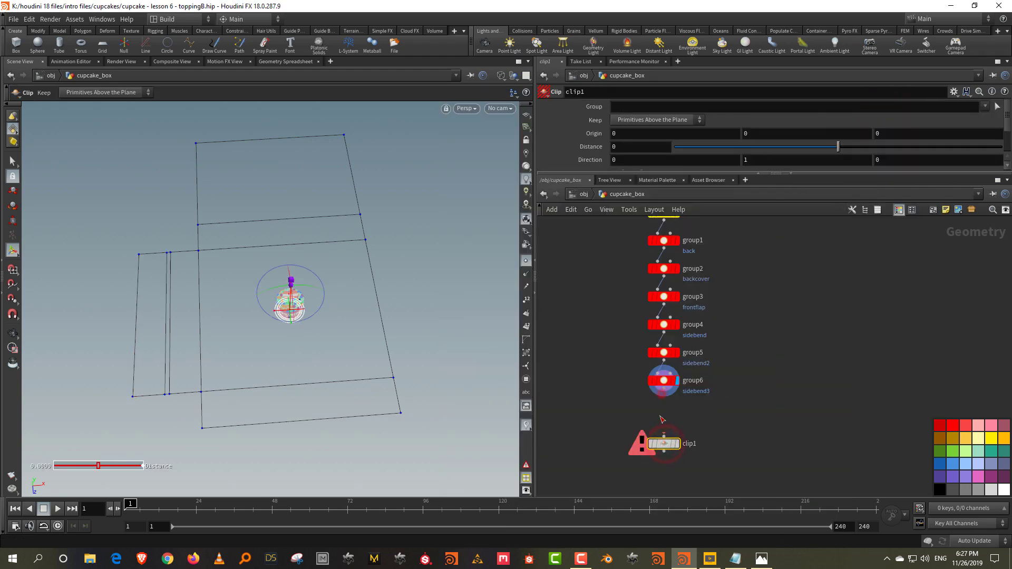
drag(662, 390, 664, 435)
click(676, 443)
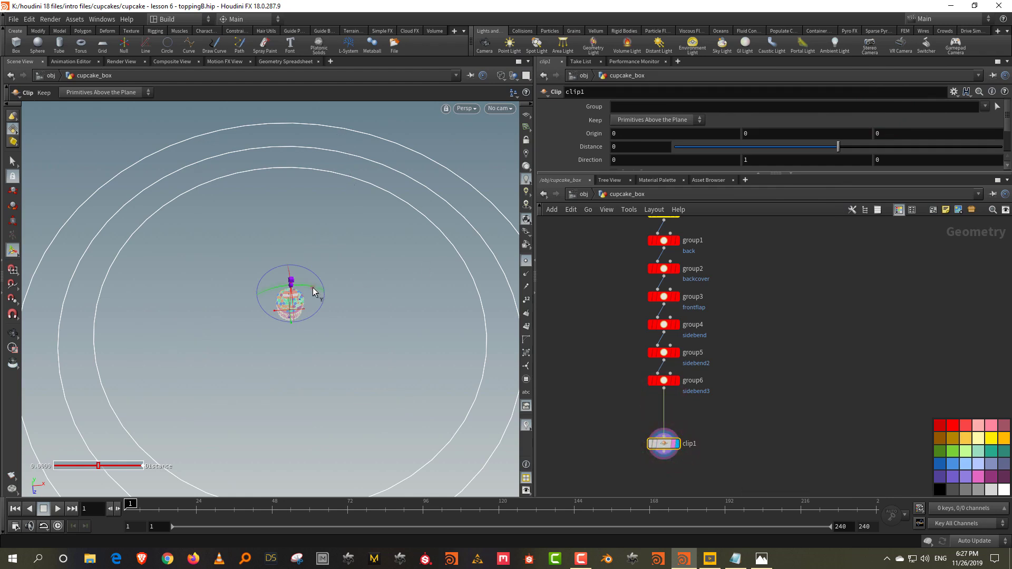
Set the clip direction to -1, 0, 0 to keep the half of the box with the side folds.
drag(313, 291, 311, 288)
click(667, 158)
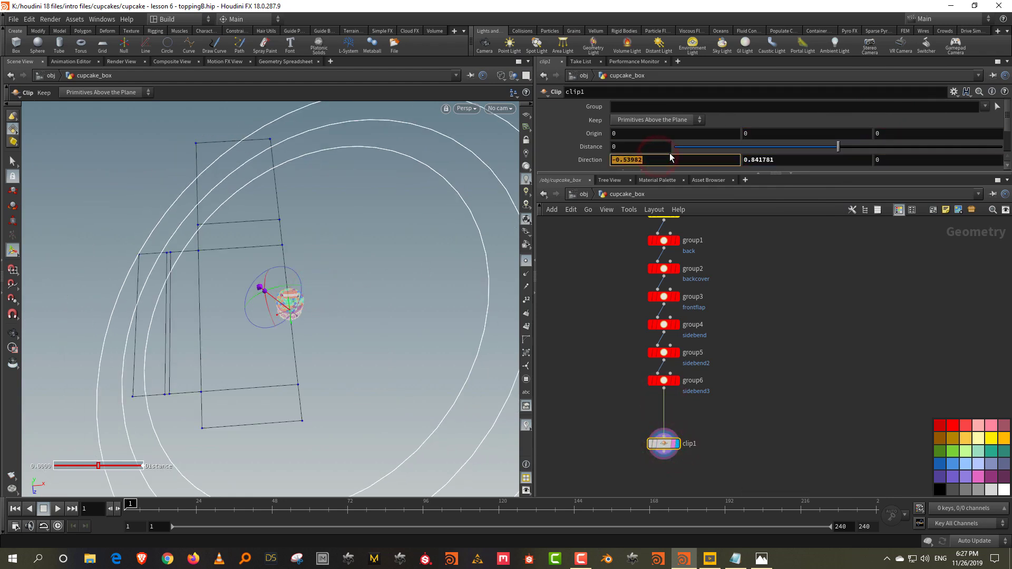
text(1)
key(Tab)
text(0)
key(Return)
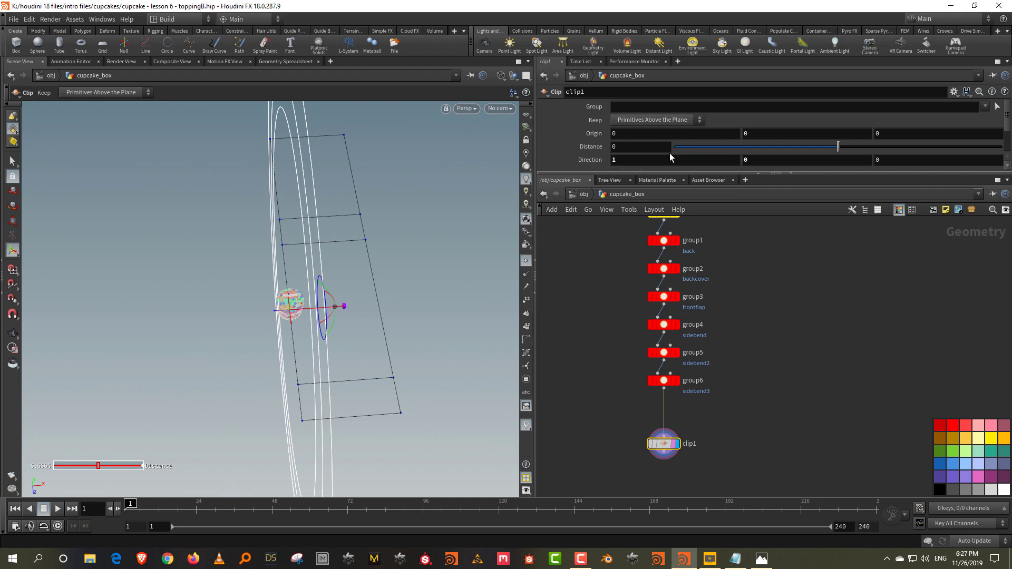
click(612, 161)
text(-)
key(Return)
Move the clip node closer to the group nodes and add a Null node beneath it.
middle_drag(663, 443, 659, 379)
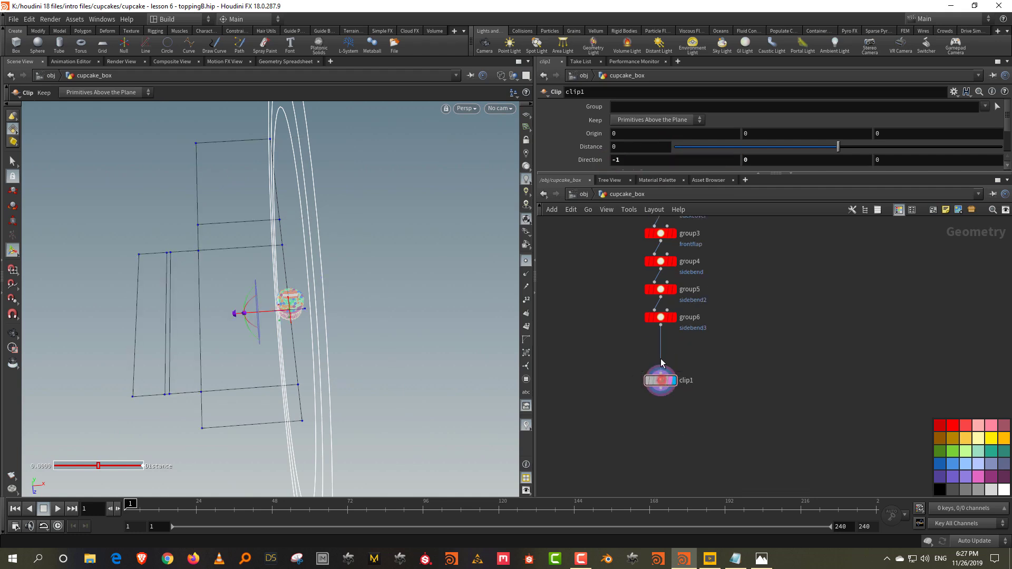
drag(659, 379, 658, 356)
click(659, 366)
click(659, 392)
text(nul)
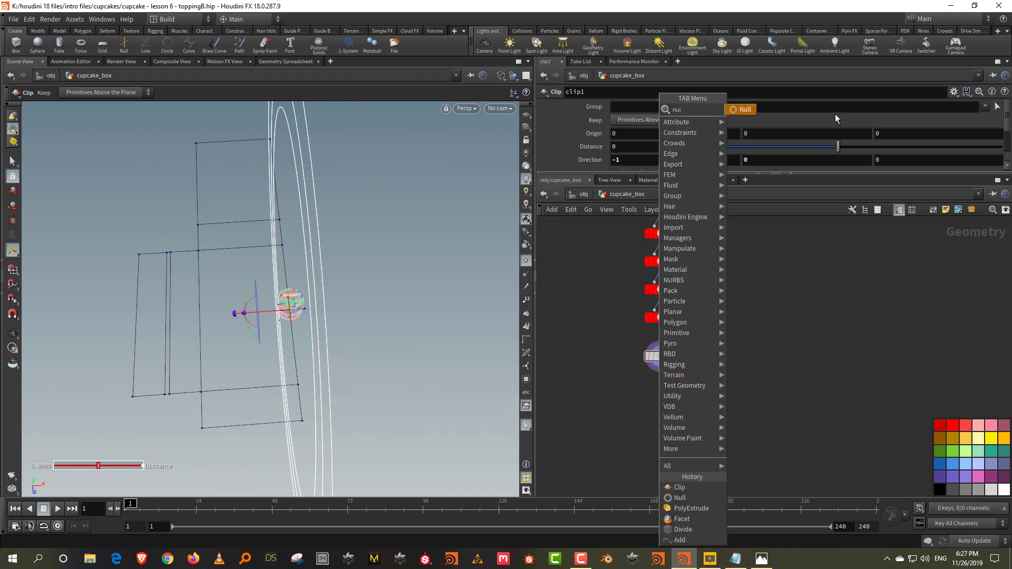
click(743, 105)
click(657, 412)
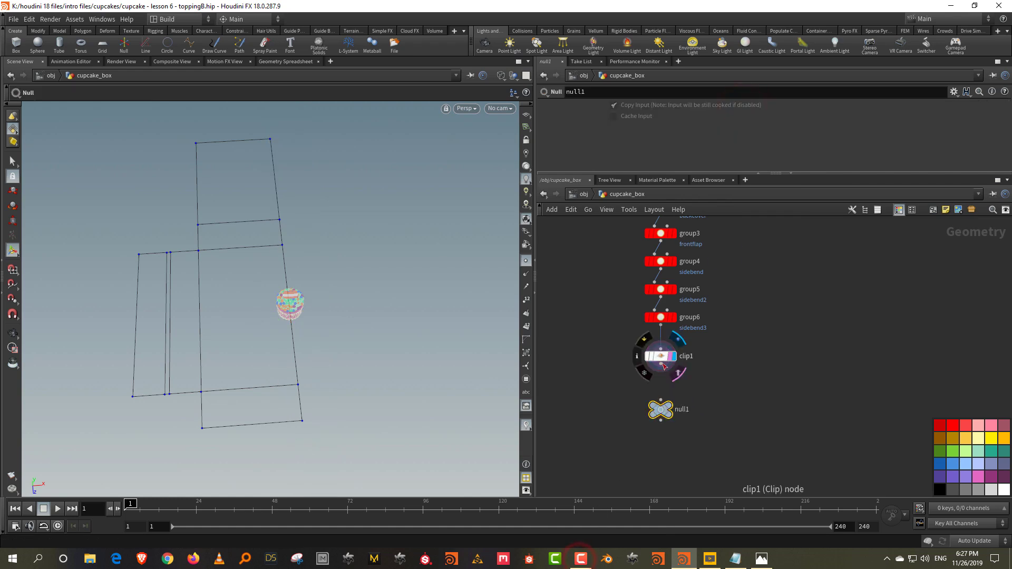
Connect the null to the clip node, rename it OUT, and make it the displayed node.
drag(660, 366, 661, 400)
click(684, 409)
text(o)
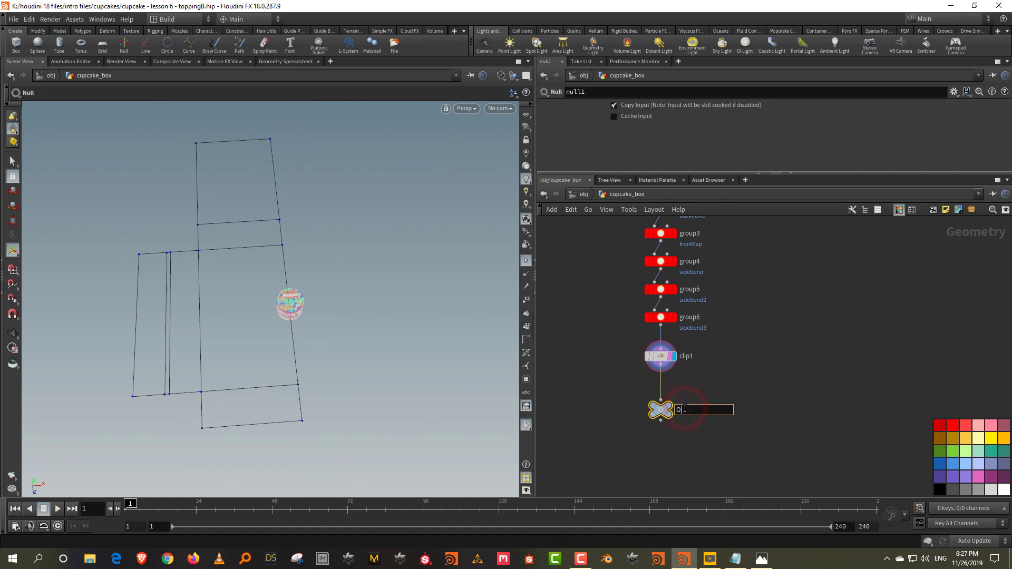
text(UT)
key(Return)
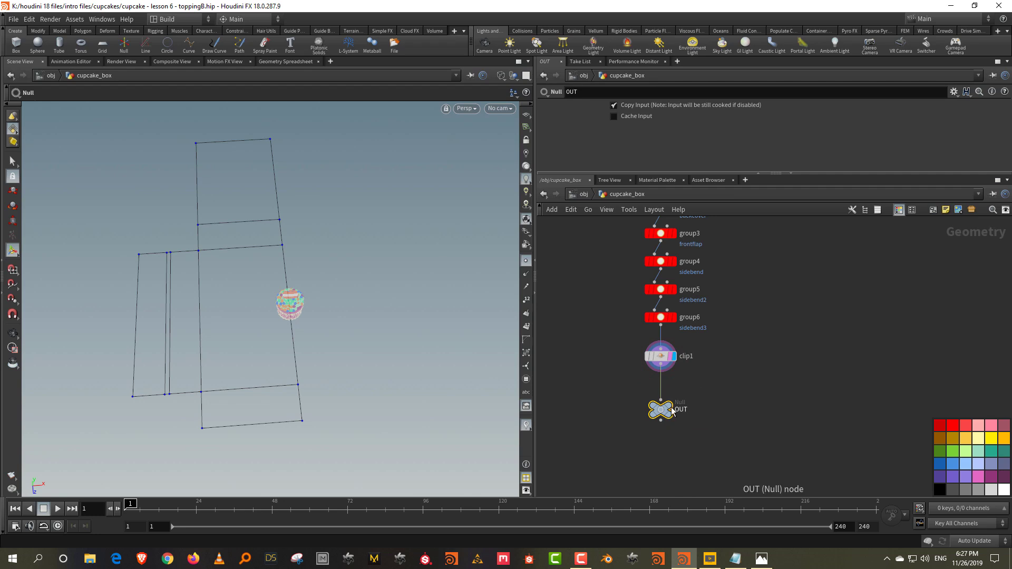
drag(669, 416, 663, 398)
click(669, 402)
click(732, 367)
Select the corner point where the back flap meets the base on the clipped edge and add a Transform there.
key(space)
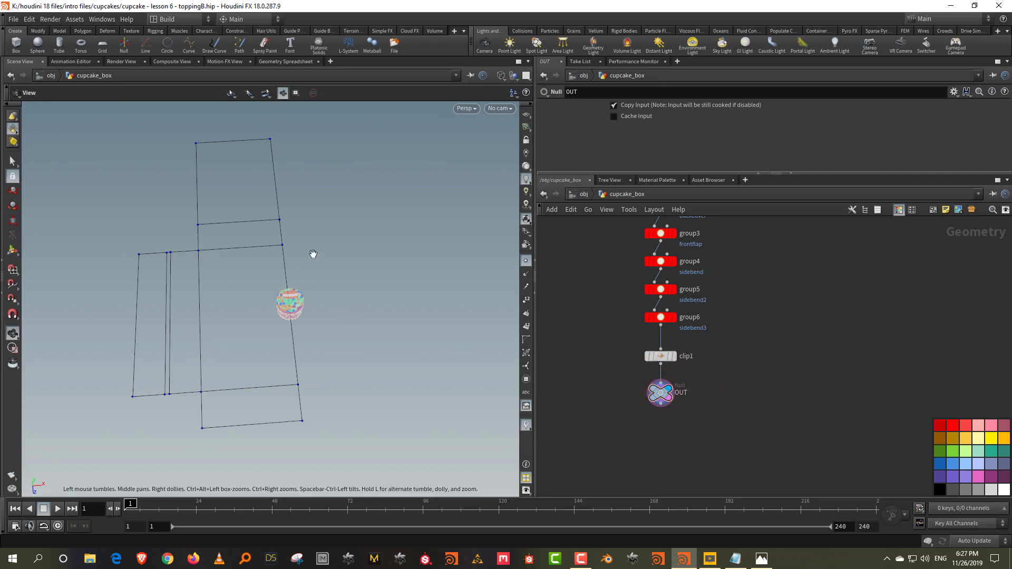
drag(321, 261, 264, 301)
right_drag(264, 301, 311, 273)
drag(312, 273, 307, 222)
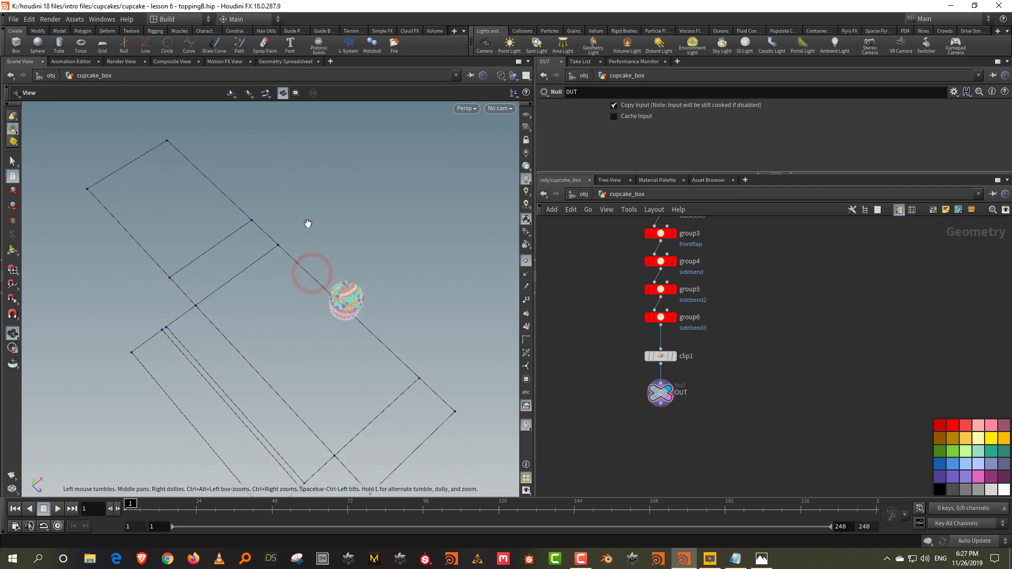
key(Escape)
key(s)
click(267, 254)
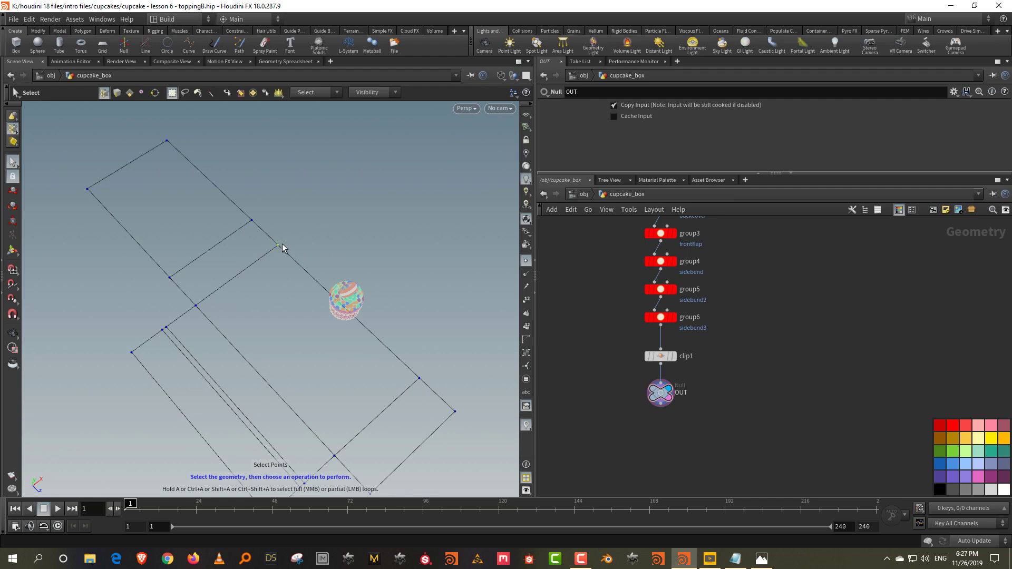
key(Tab)
text(tr)
click(436, 120)
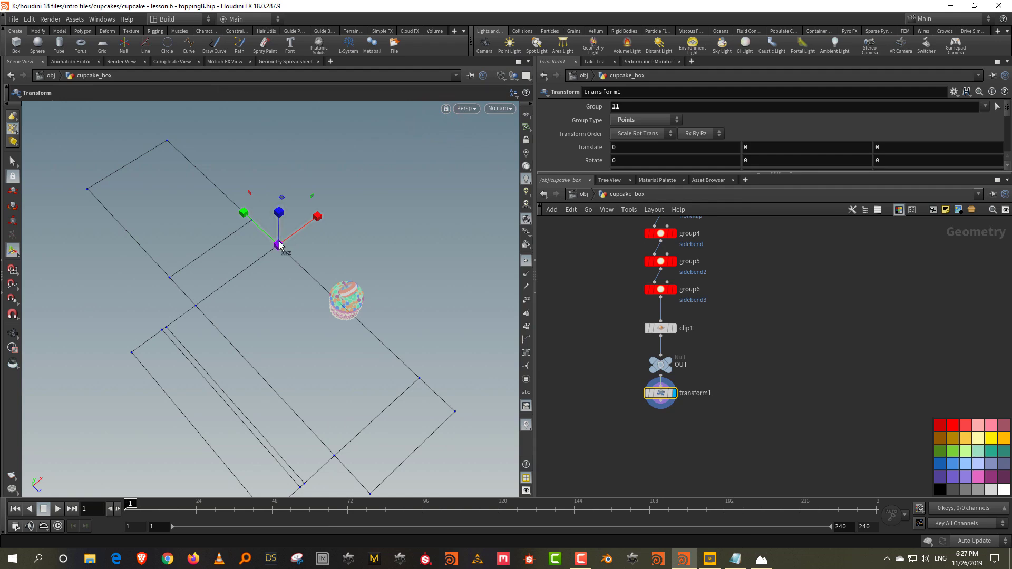
Change the Transform's group type to Primitives and replace its point group with the back group.
click(632, 120)
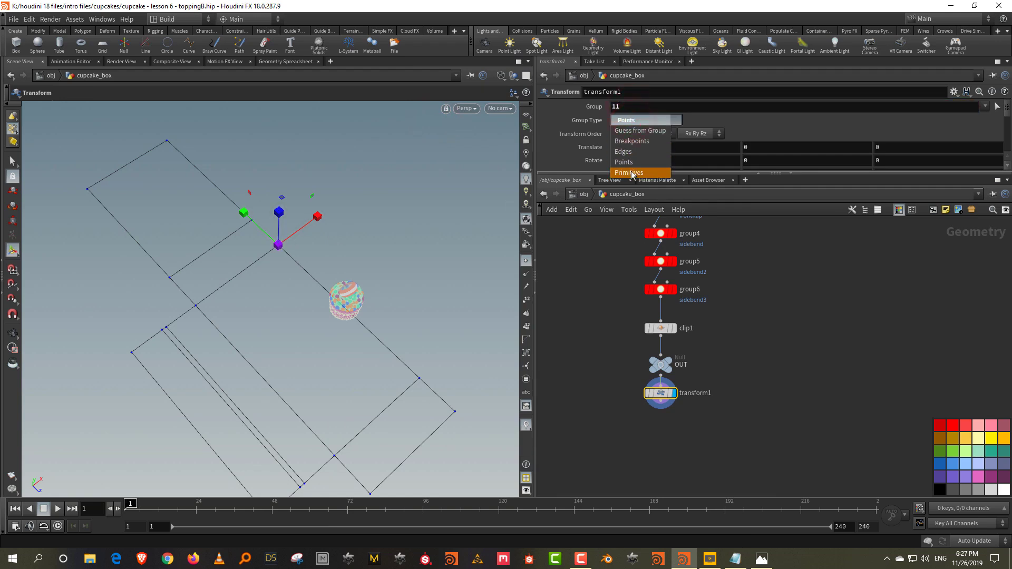
click(631, 172)
click(625, 107)
key(BackSpace)
key(BackSpace)
key(Return)
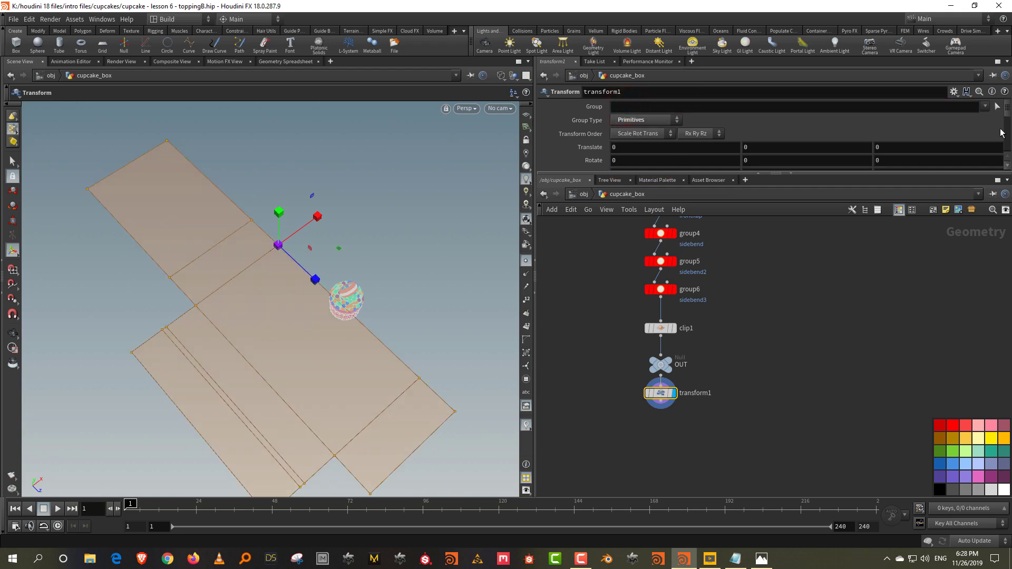
click(984, 107)
click(979, 119)
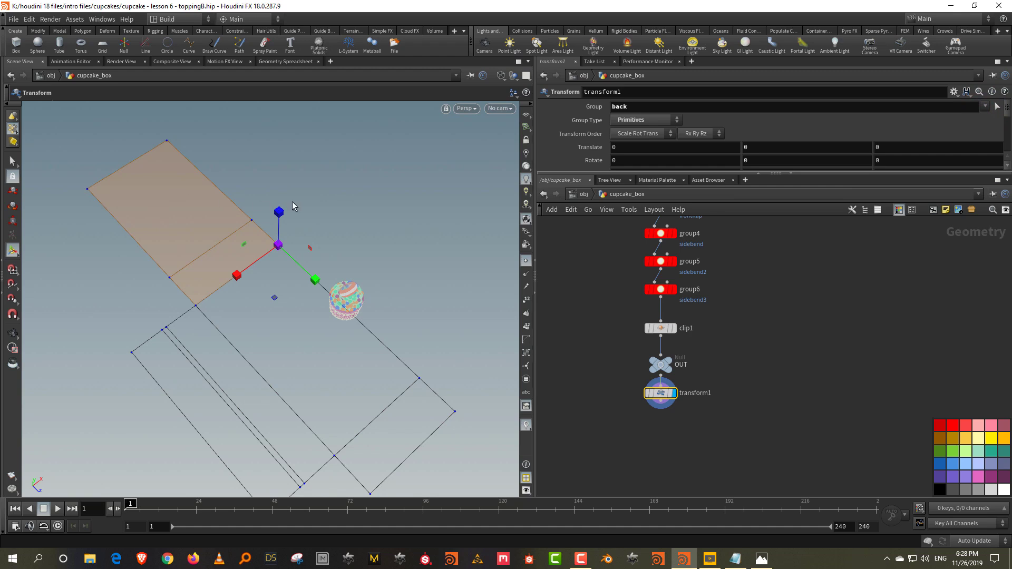
Try to rotate the back group about its fold at the base, and undo the rotation.
key(r)
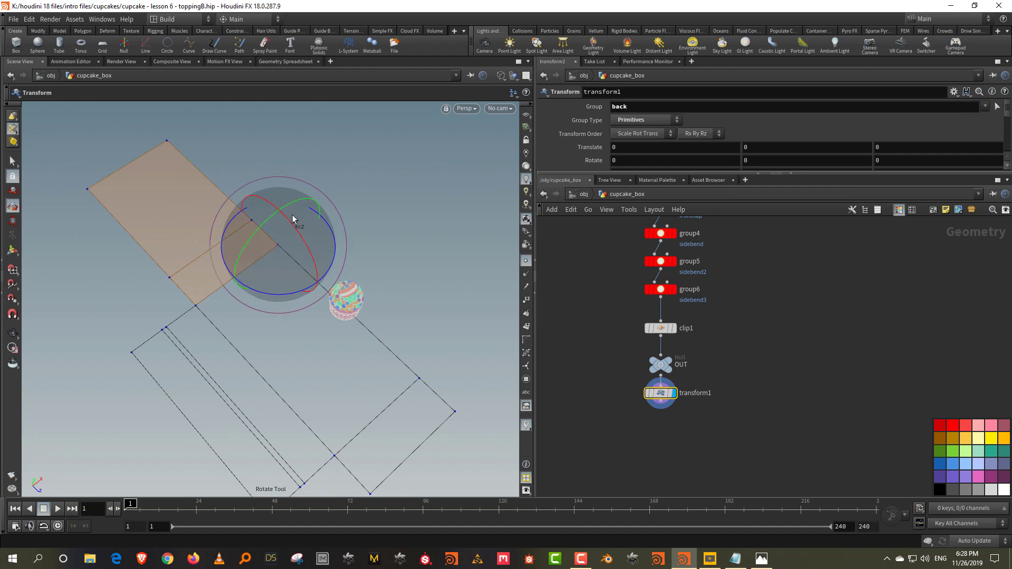
drag(298, 231, 319, 227)
key(ctrl+z)
Select the corner point between the back flap and back cover and add a second Transform there.
alt+right_drag(312, 200, 248, 207)
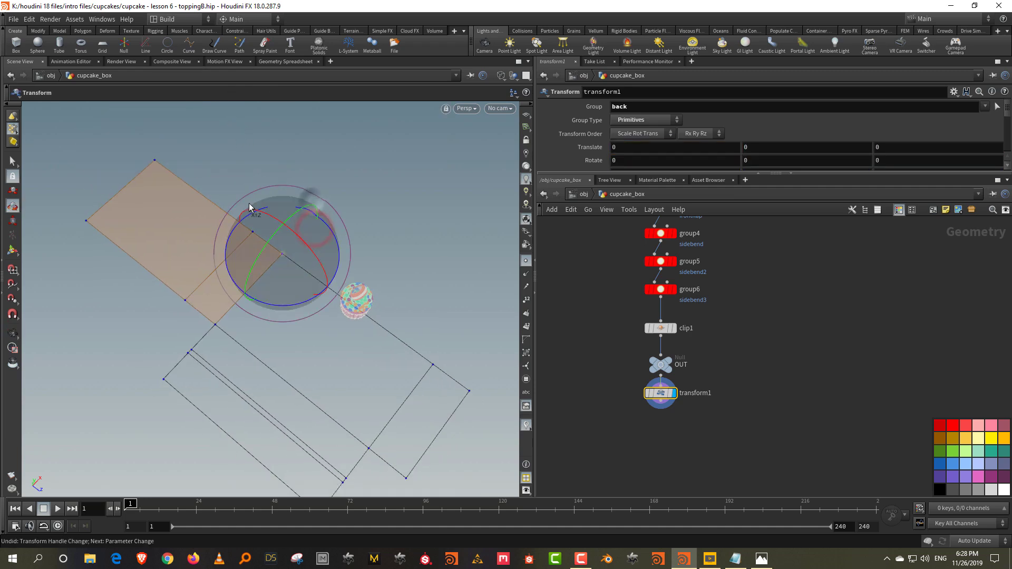
key(s)
drag(256, 212, 246, 247)
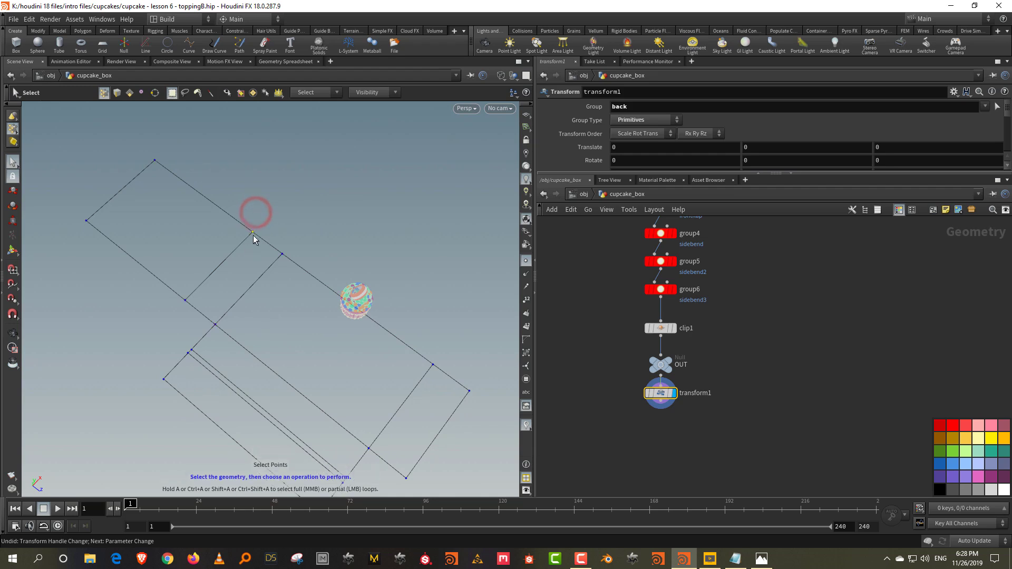
key(Tab)
click(298, 517)
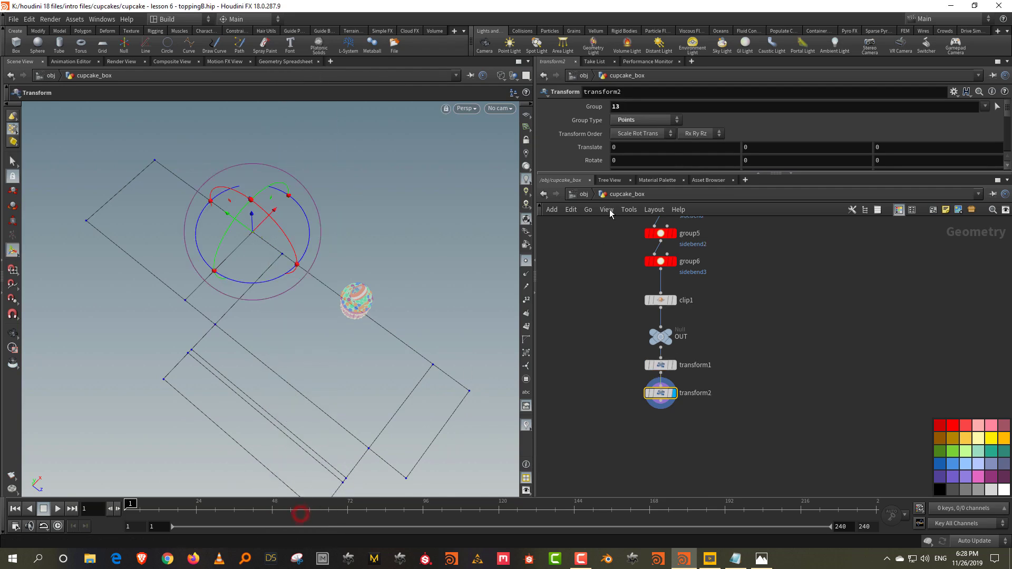
Set the second Transform's group type to Primitives and replace its point group with backcover.
click(630, 107)
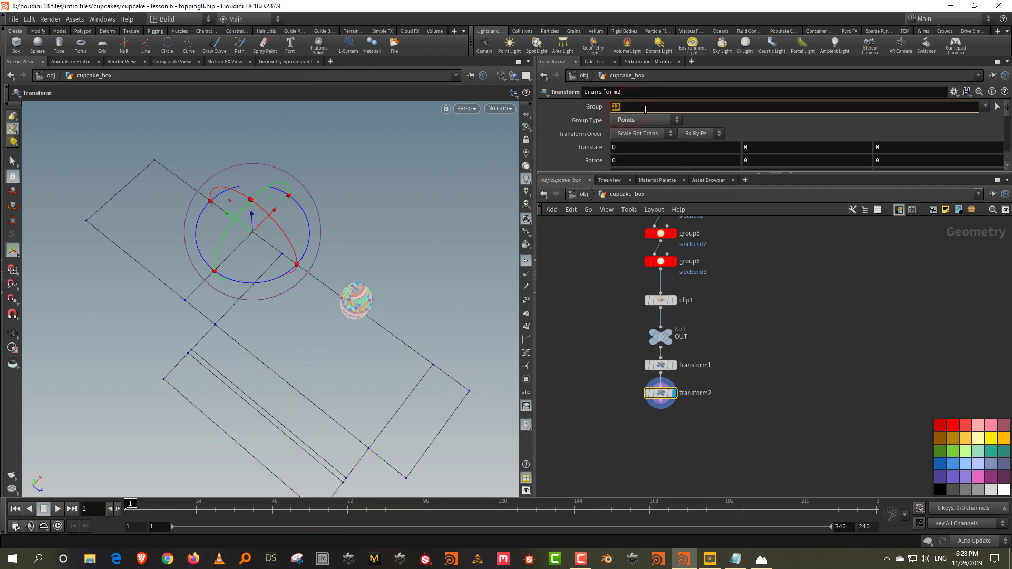
text(back)
click(646, 119)
click(634, 165)
click(984, 106)
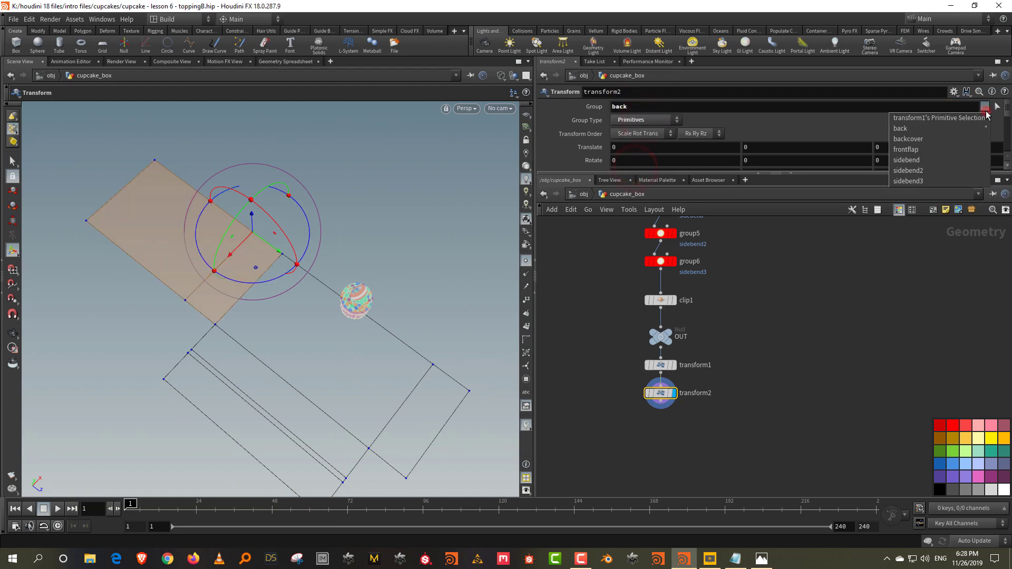
click(971, 138)
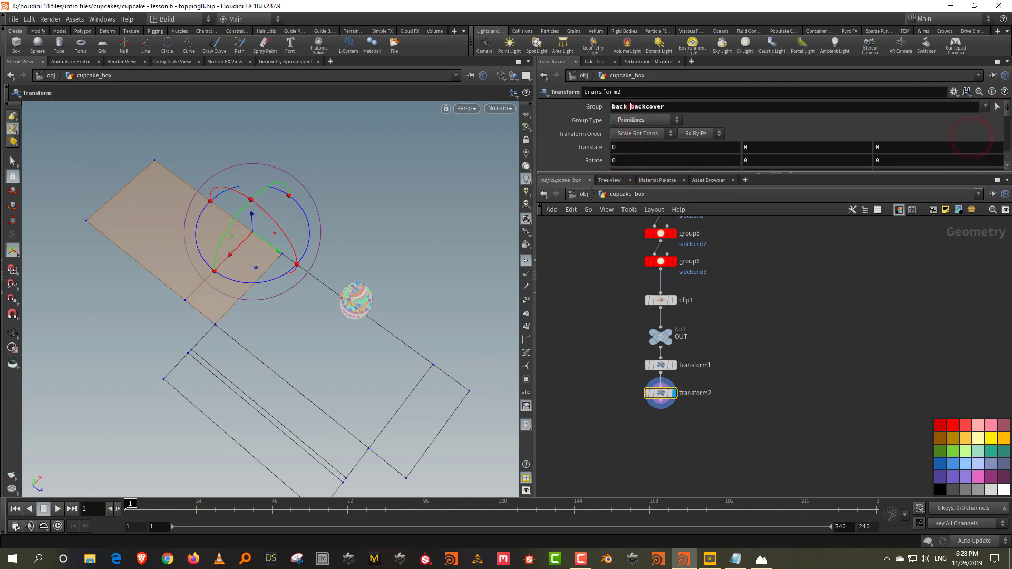
drag(631, 106, 601, 106)
key(BackSpace)
key(space)
drag(346, 251, 368, 314)
key(Return)
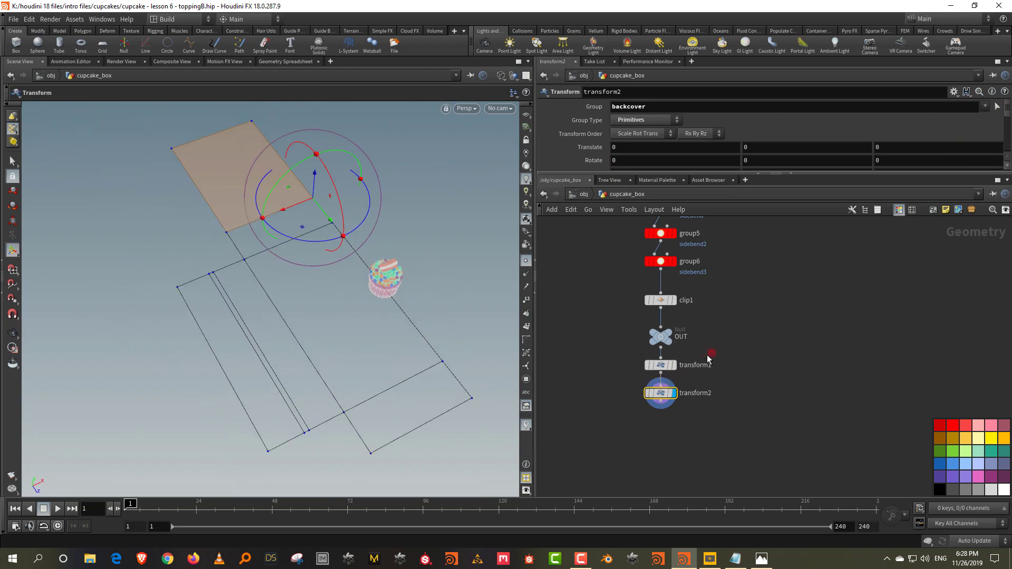
Fold the back group up in the first Transform by setting its X rotation to 90.
drag(707, 355, 640, 372)
alt+drag(365, 235, 414, 216)
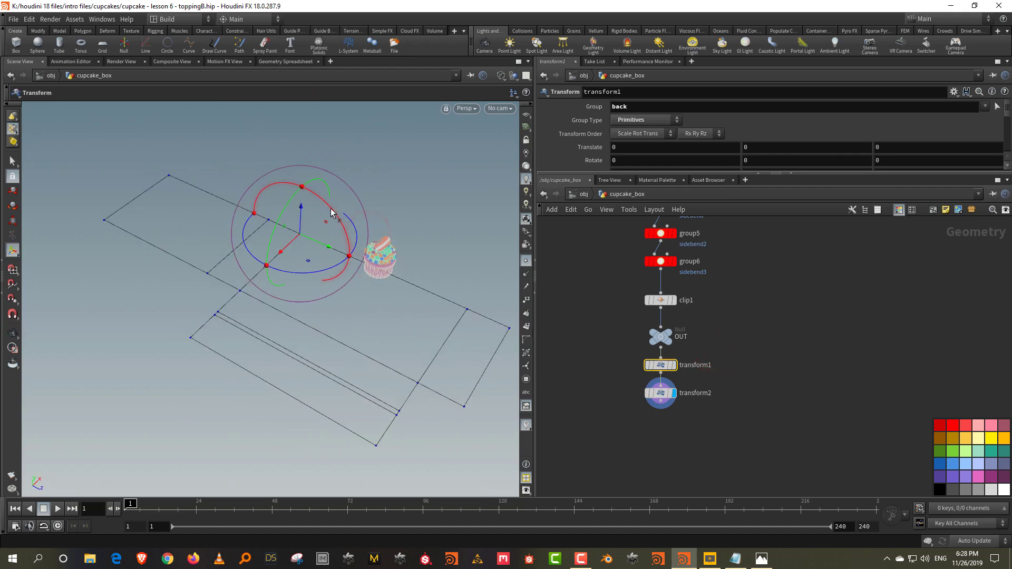
drag(330, 213, 416, 329)
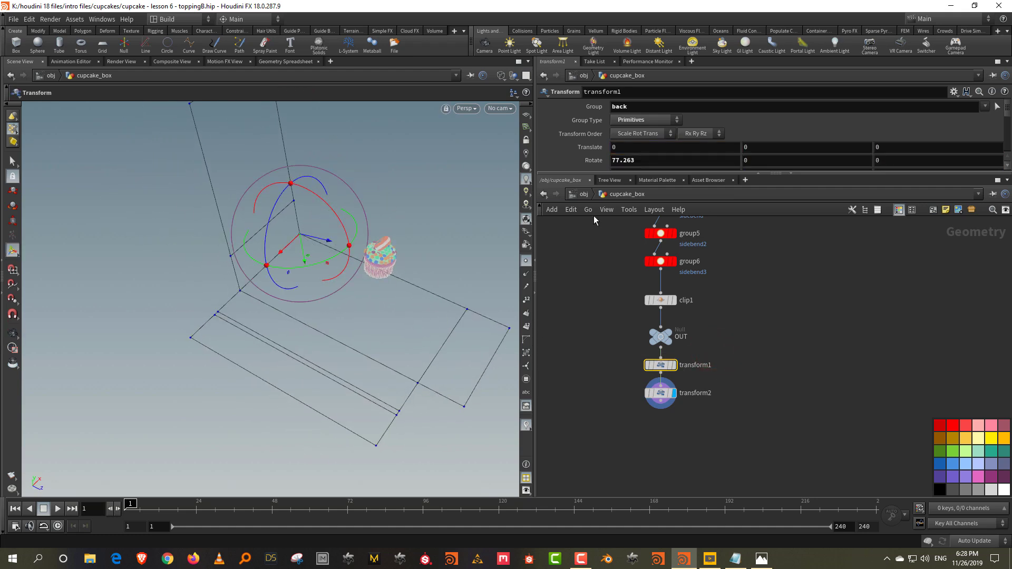
double_click(643, 160)
text(90)
key(Return)
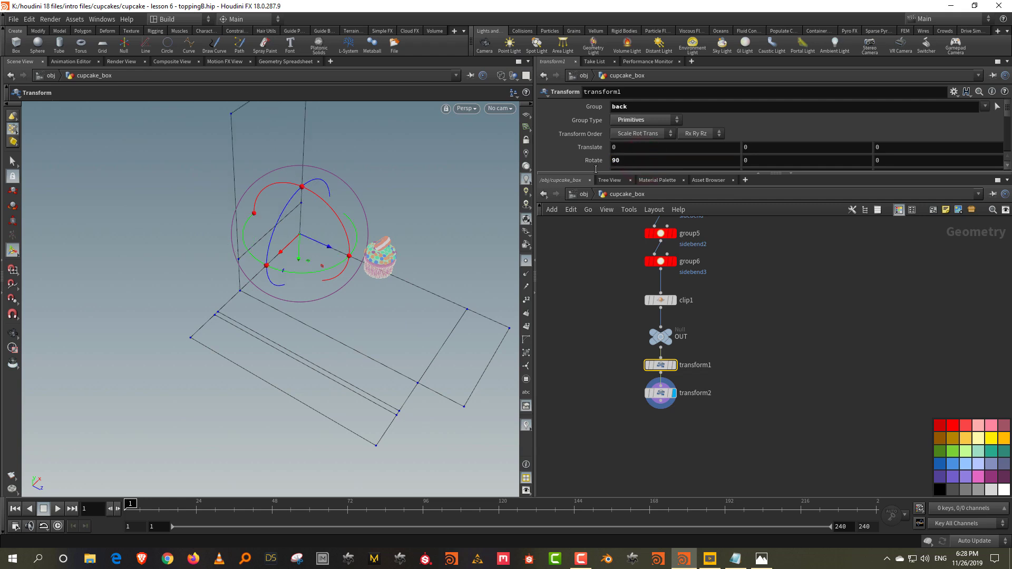
Try to rotate the back cover about its fold with the second Transform, and undo the rotation.
click(701, 381)
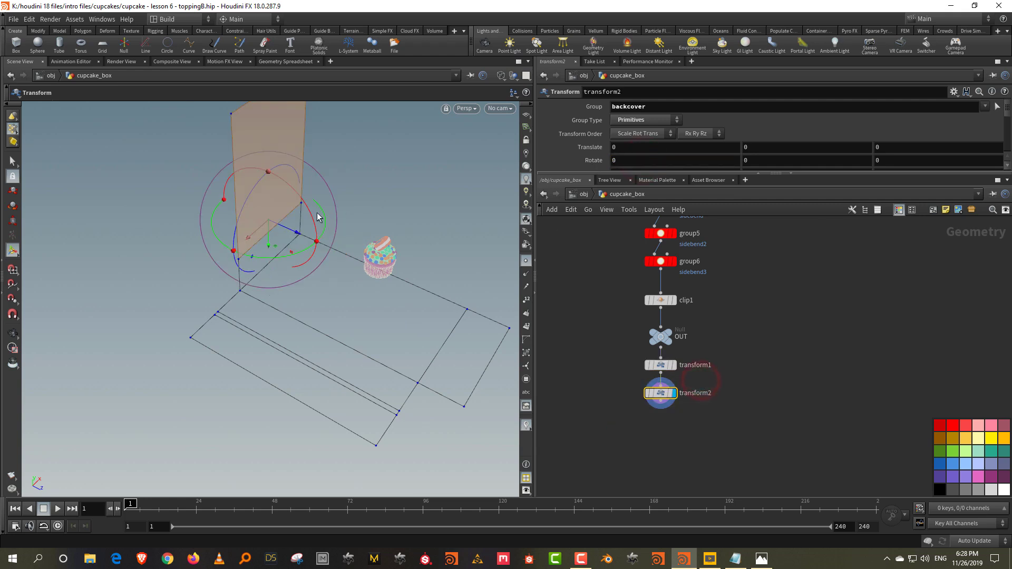
drag(314, 223, 294, 191)
key(ctrl+z)
Remove both Transform nodes below the OUT null.
key(ctrl+c)
key(ctrl+x)
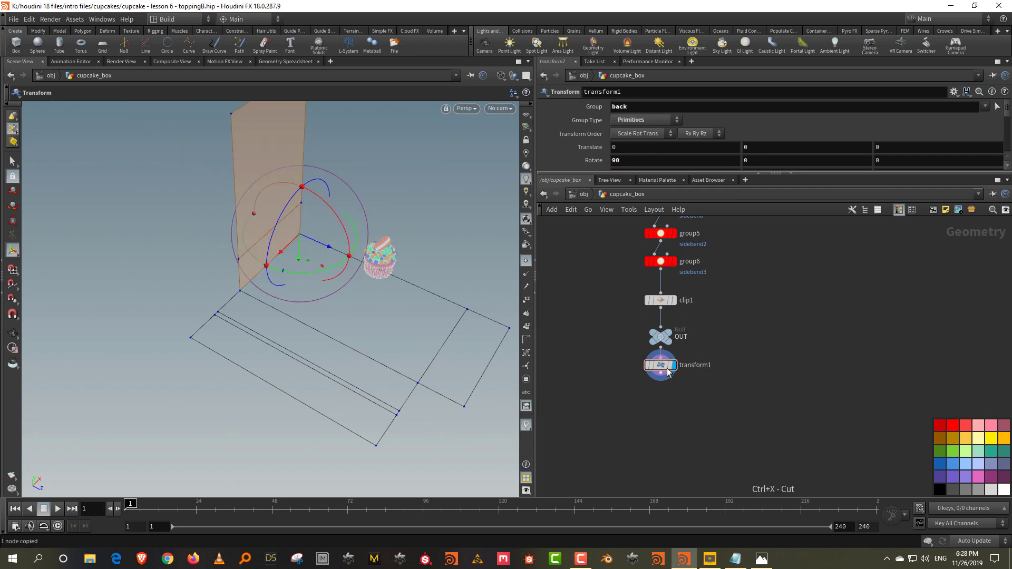
click(667, 367)
drag(658, 367, 659, 414)
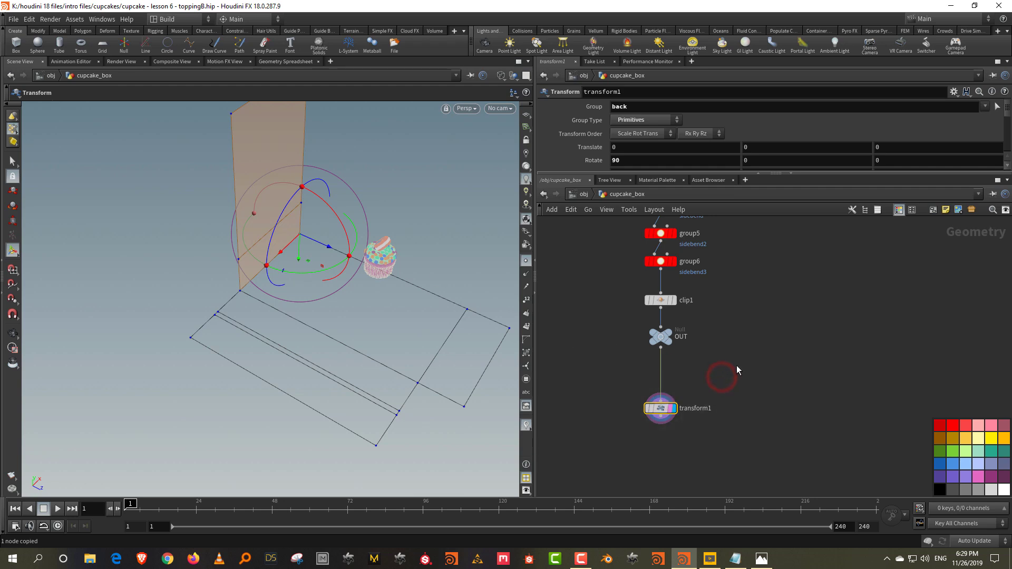
mouse_move(659, 410)
key(Delete)
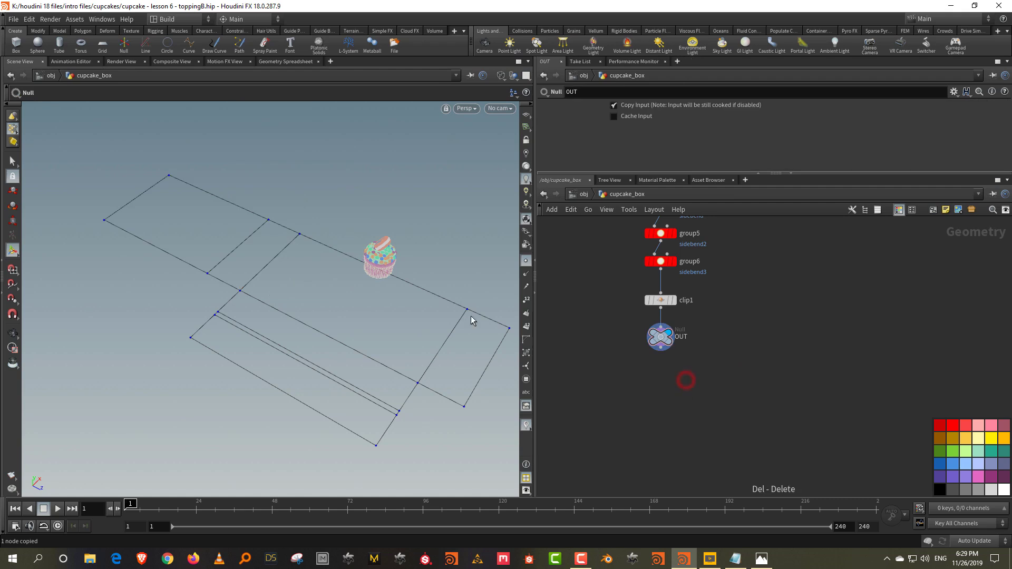
Select the corner point between the back flap and back cover on the clipped edge and add a Transform there.
click(283, 210)
key(s)
click(276, 205)
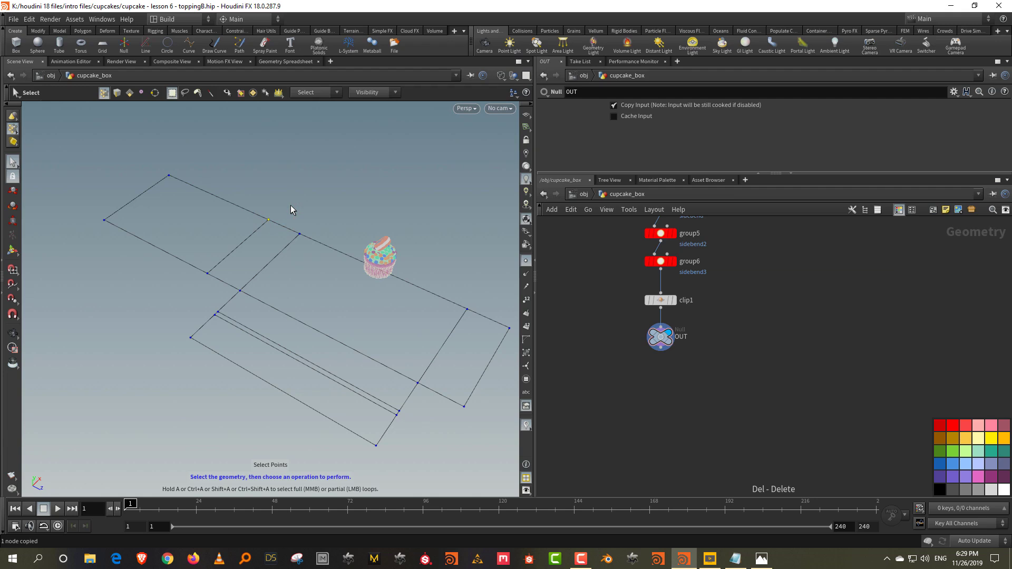
key(Tab)
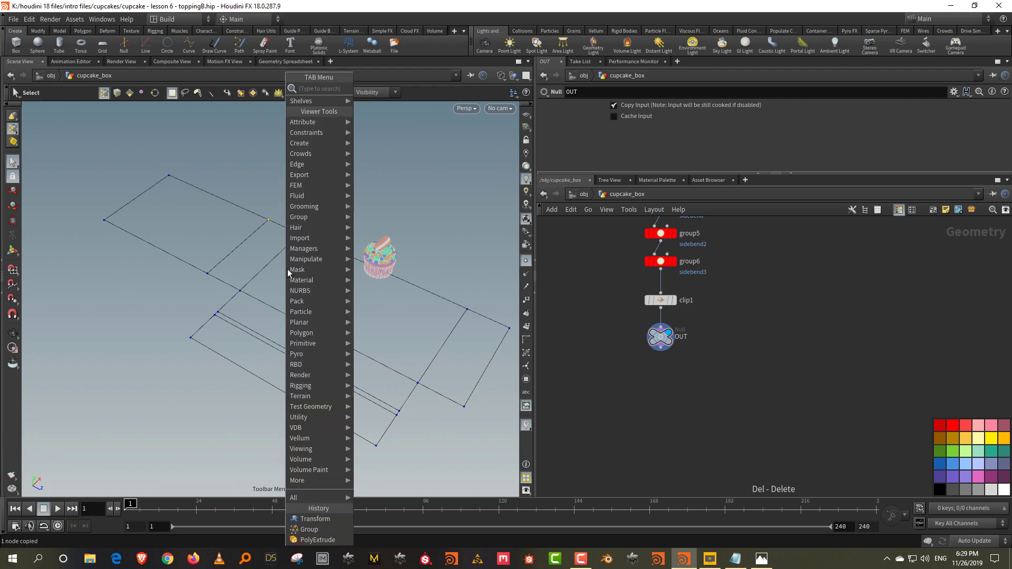
click(320, 520)
Assign the backcover group to the new Transform as Primitives and undo a trial rotation about the fold.
click(650, 120)
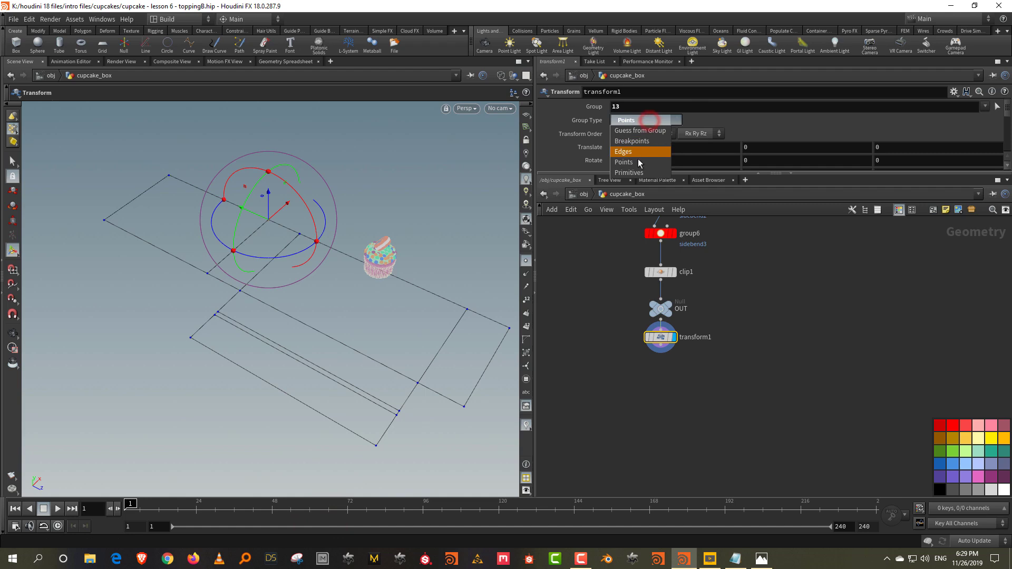
click(637, 165)
click(636, 107)
key(BackSpace)
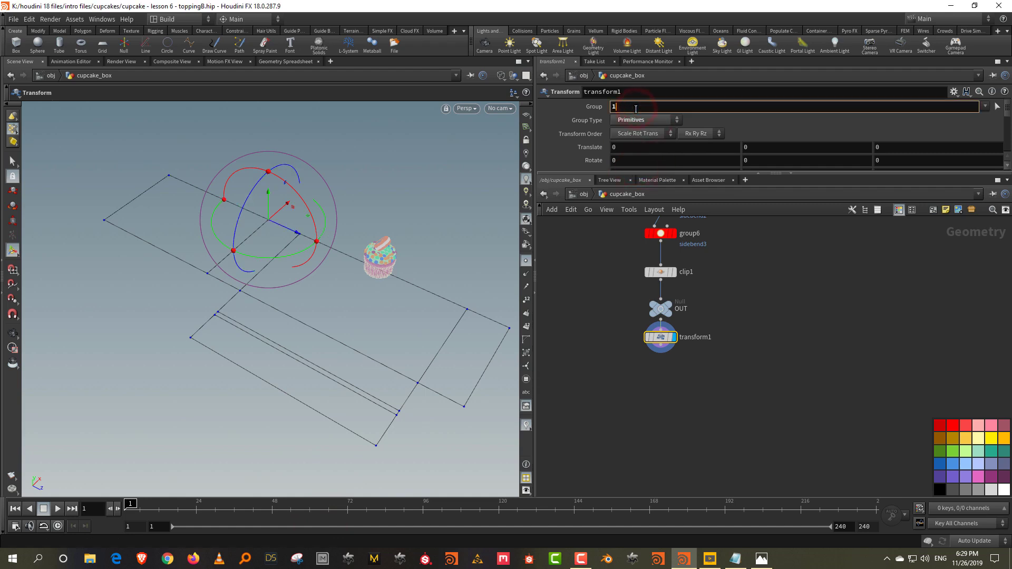
text(backcover)
key(Return)
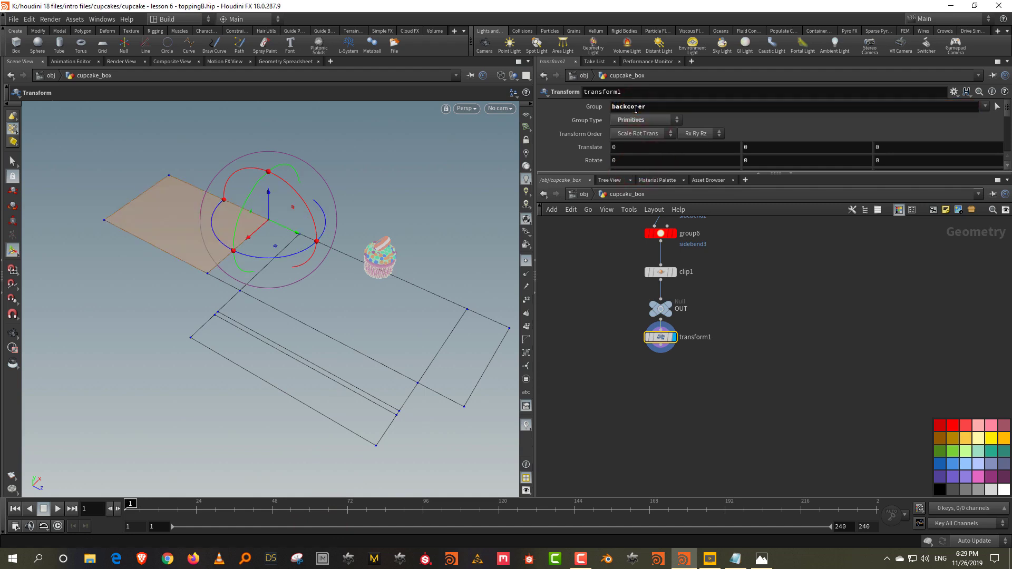
drag(308, 208, 344, 280)
key(ctrl+z)
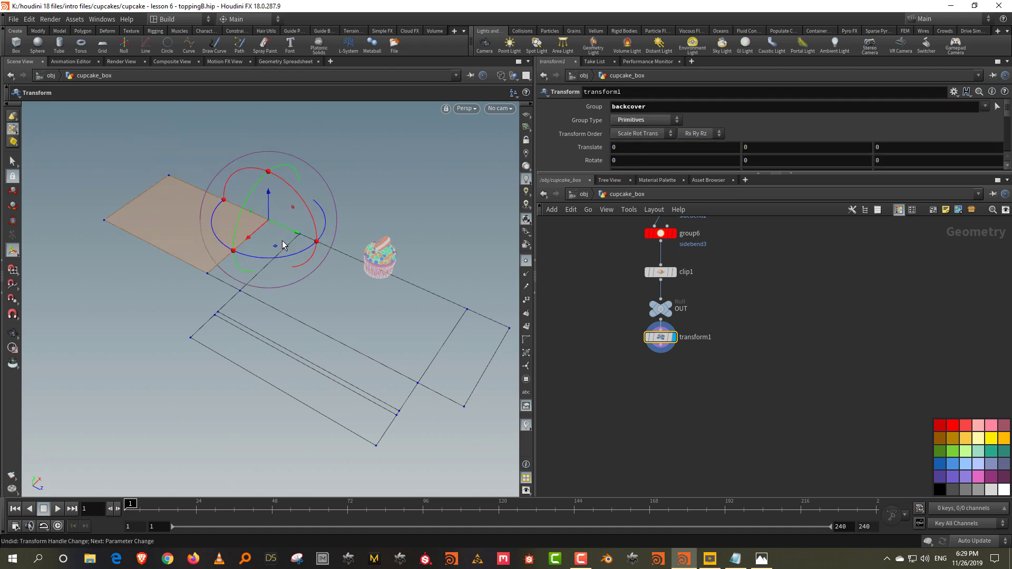
Rename the back cover's Transform node backcover_rot.
double_click(691, 338)
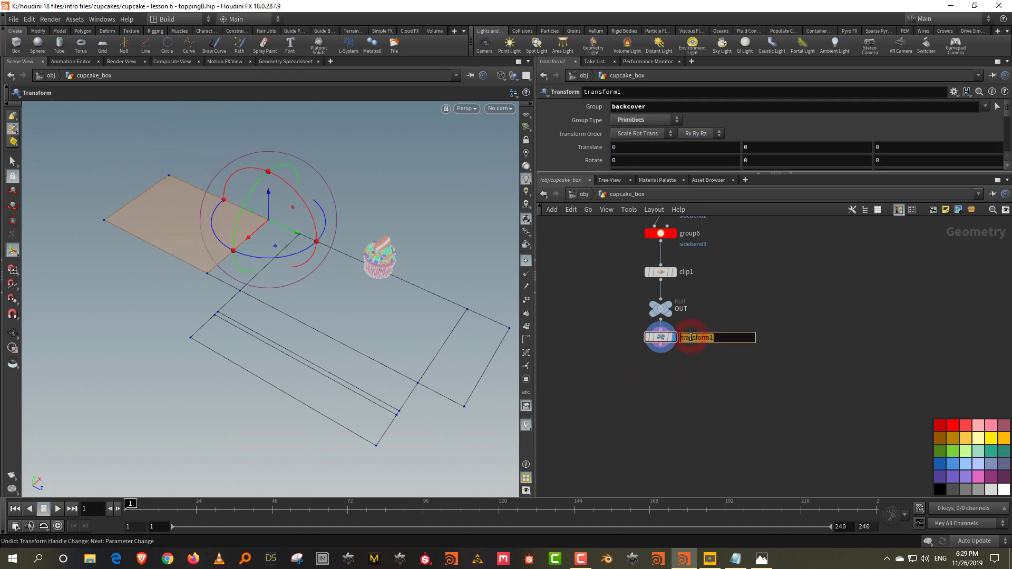
text(backcover_rot)
key(Return)
click(626, 359)
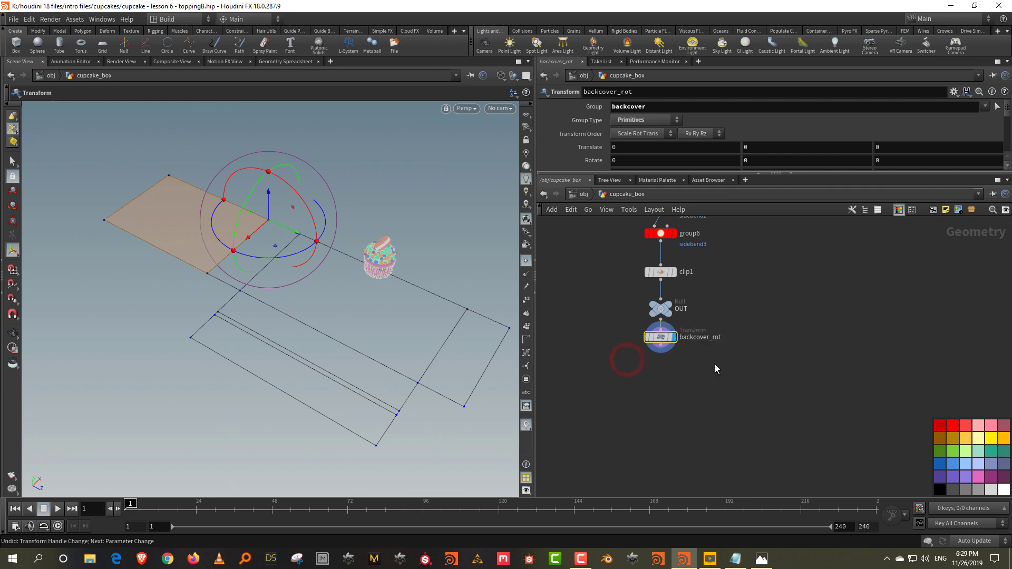
Add a Transform at the corner point where the back flap meets the base, acting on the back group as Primitives.
key(s)
click(309, 217)
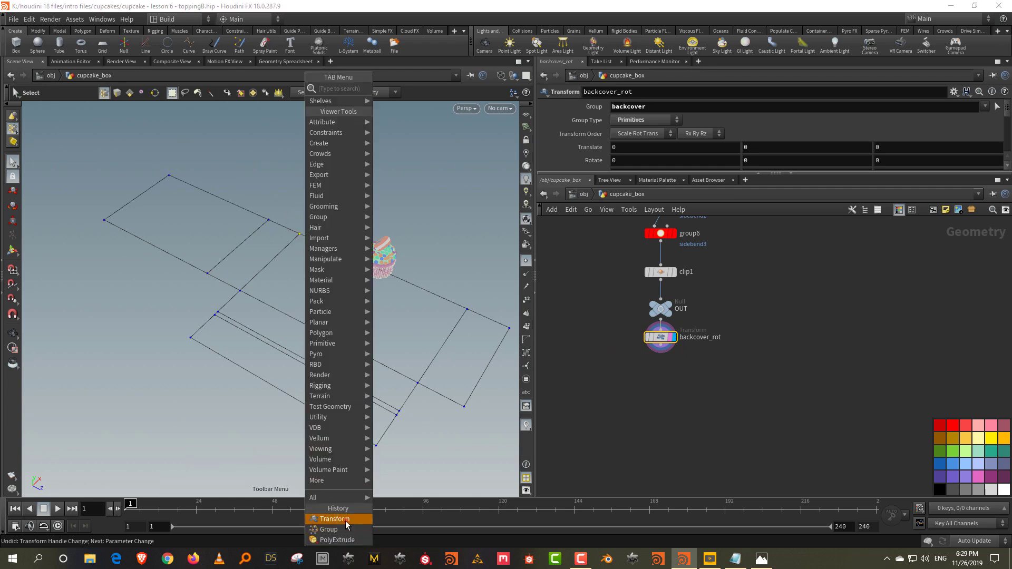
click(343, 519)
click(656, 119)
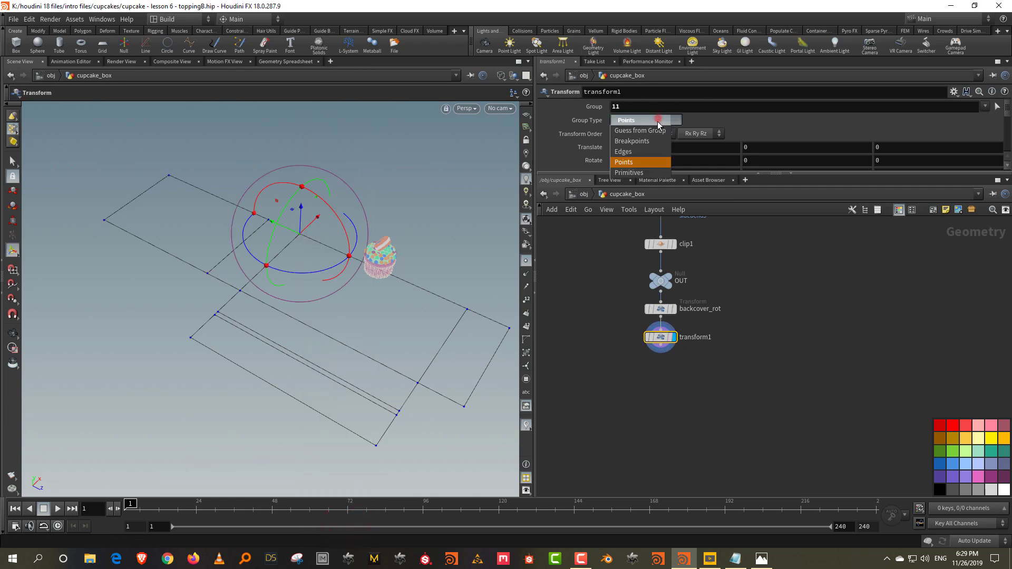
click(642, 164)
click(986, 107)
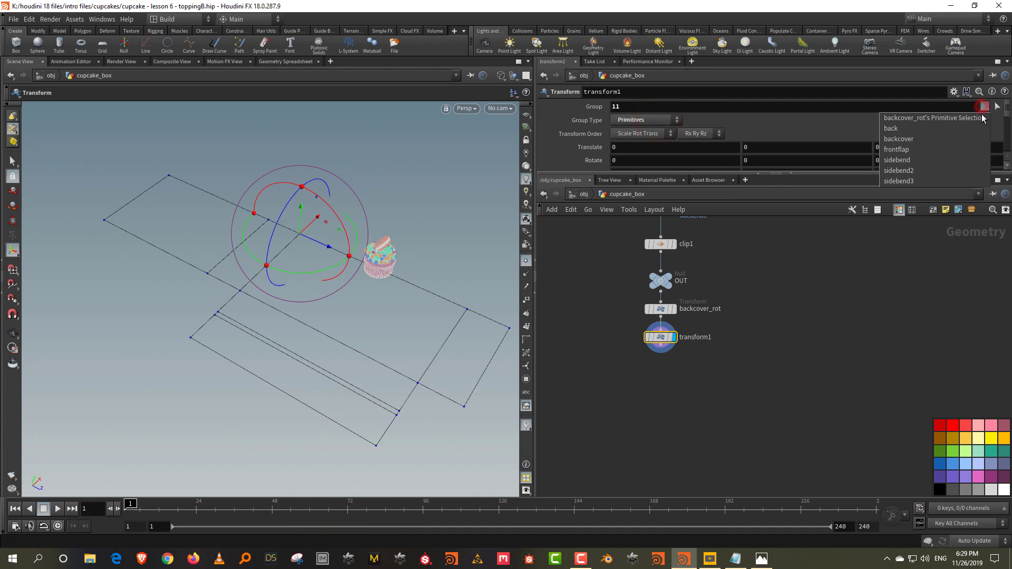
click(975, 128)
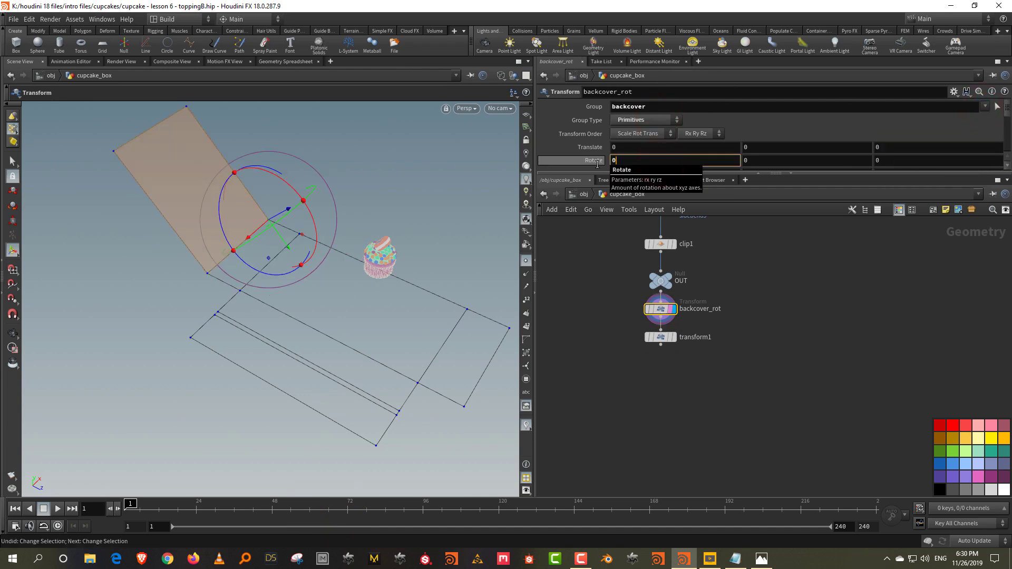
Reset backcover_rot's X rotation to 0 and rename the back flap's Transform node backflap_rot.
text(0)
key(Return)
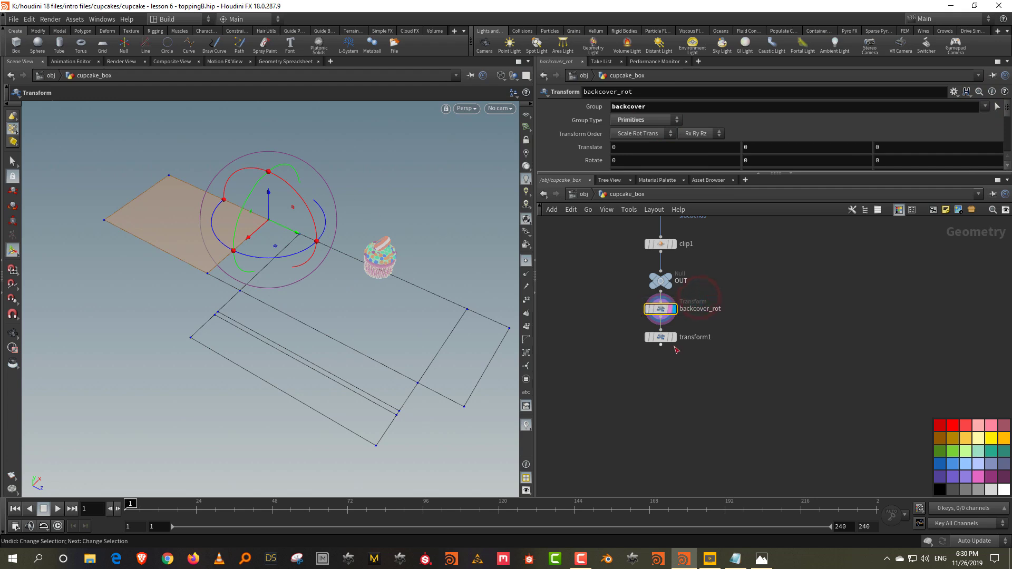
double_click(695, 337)
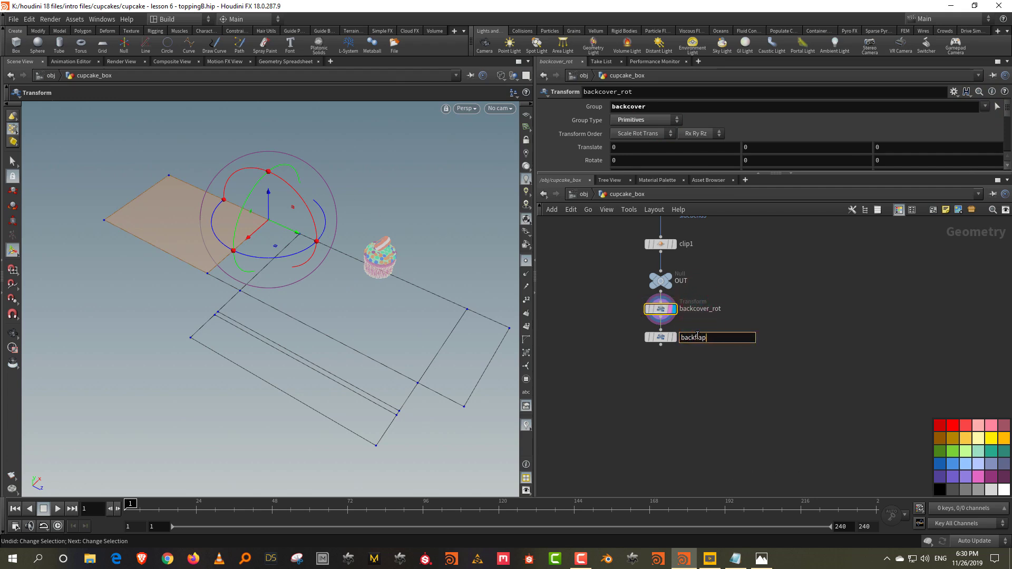
text(backflap_rop)
key(BackSpace)
text(t)
click(673, 337)
Rotate the back cover about -26 degrees in X with backcover_rot and set backflap_rot's X rotation to 90.
click(672, 311)
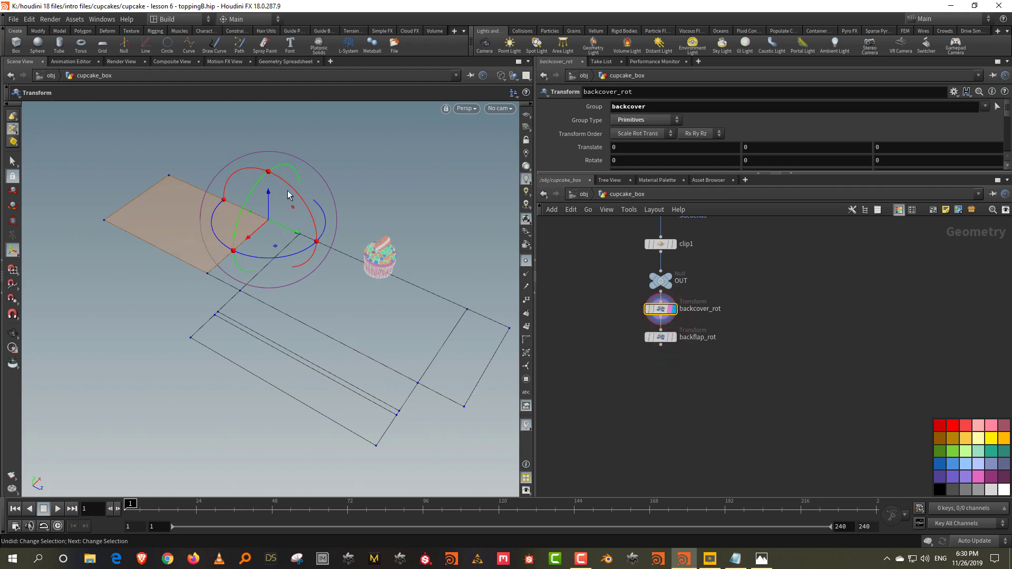
drag(288, 195, 274, 153)
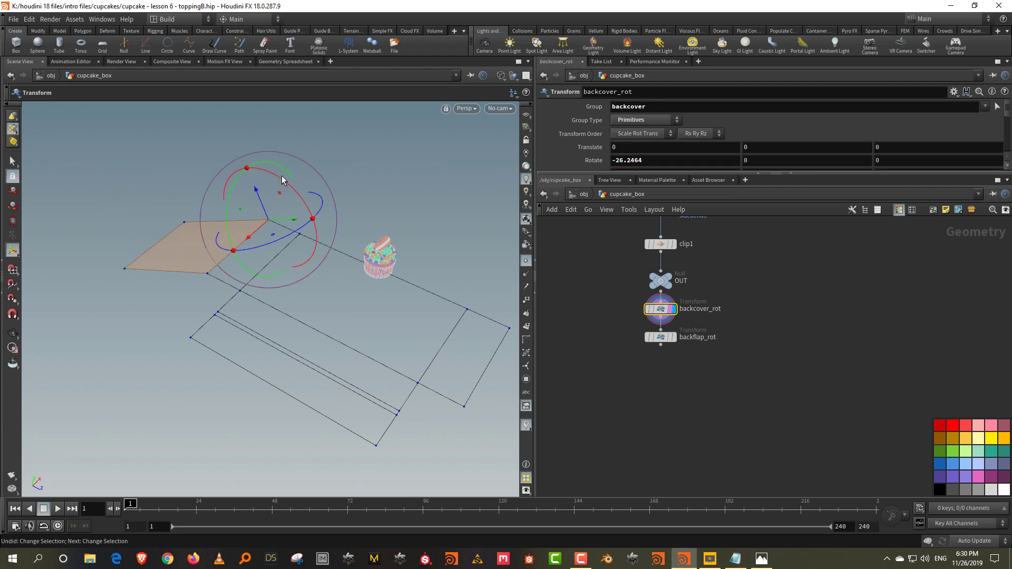
click(674, 339)
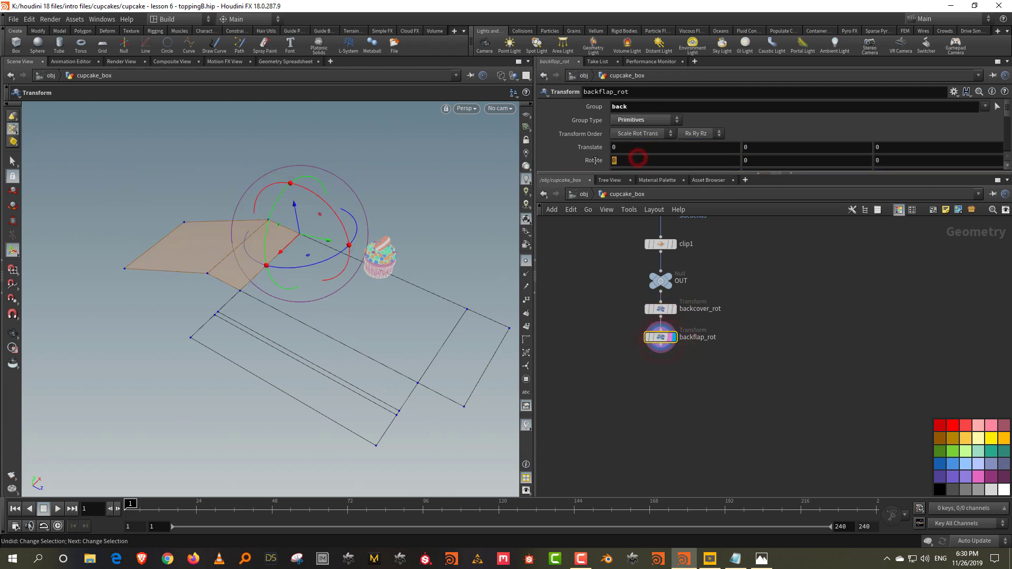
text(90)
key(Return)
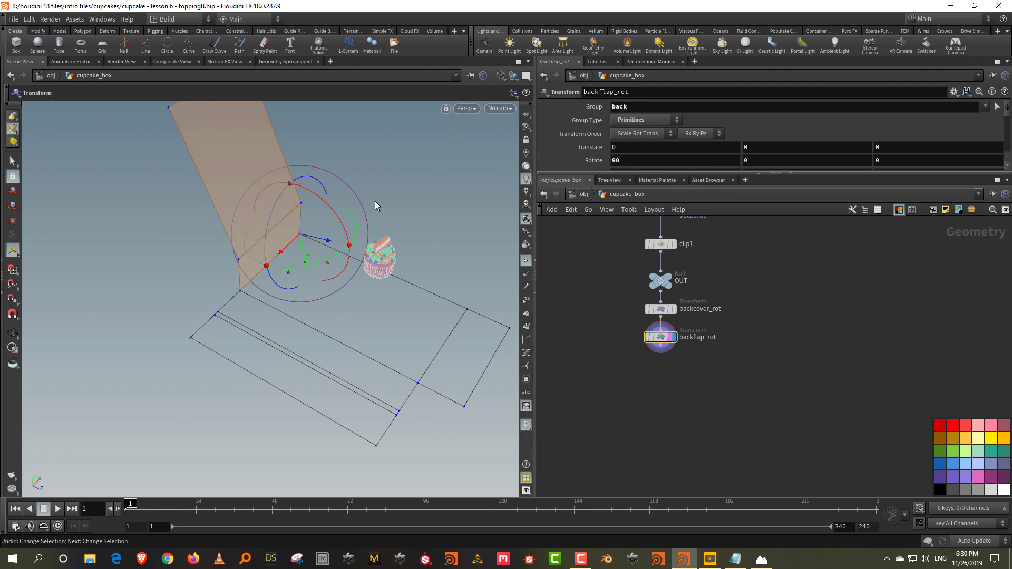
Swing the back cover further about its fold with backcover_rot to test the combined folding.
alt+drag(387, 194, 420, 163)
drag(704, 298, 629, 313)
drag(285, 228, 184, 188)
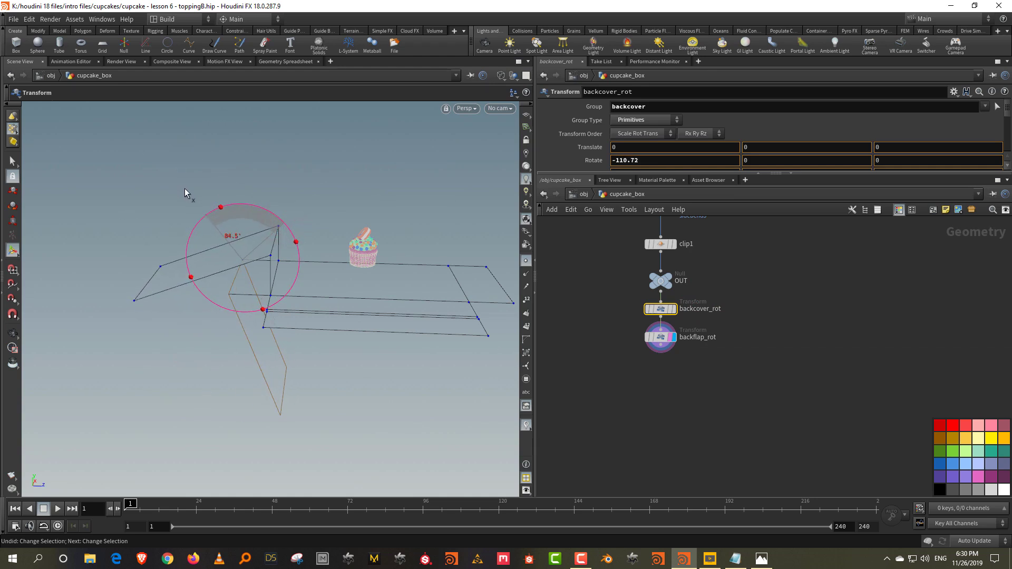
alt+drag(346, 263, 260, 296)
Below backflap_rot, add a Transform at the back corner point on the outer edge of the narrow side strip.
click(662, 339)
alt+right_drag(240, 273, 235, 193)
alt+drag(244, 208, 248, 218)
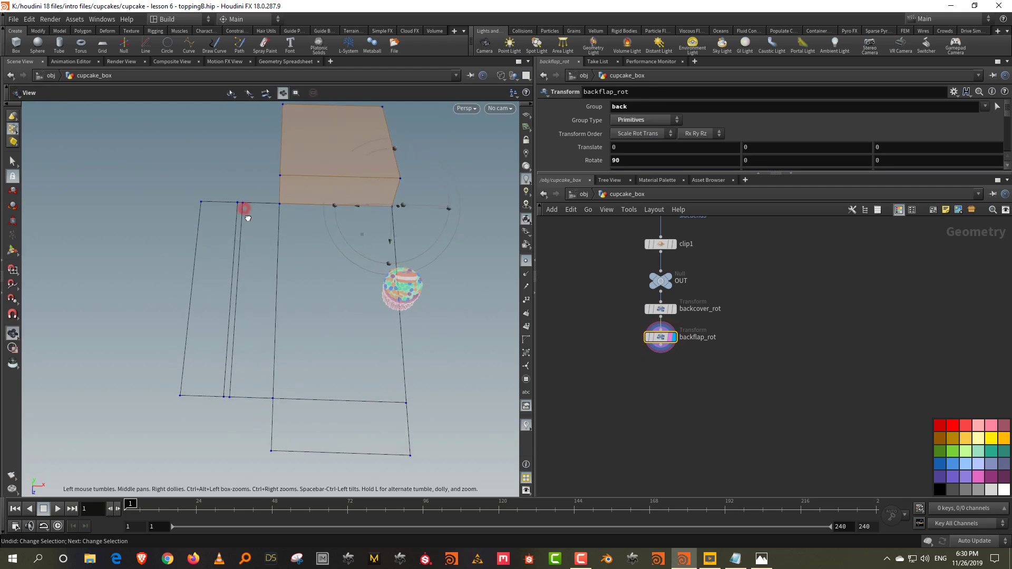
key(s)
click(230, 196)
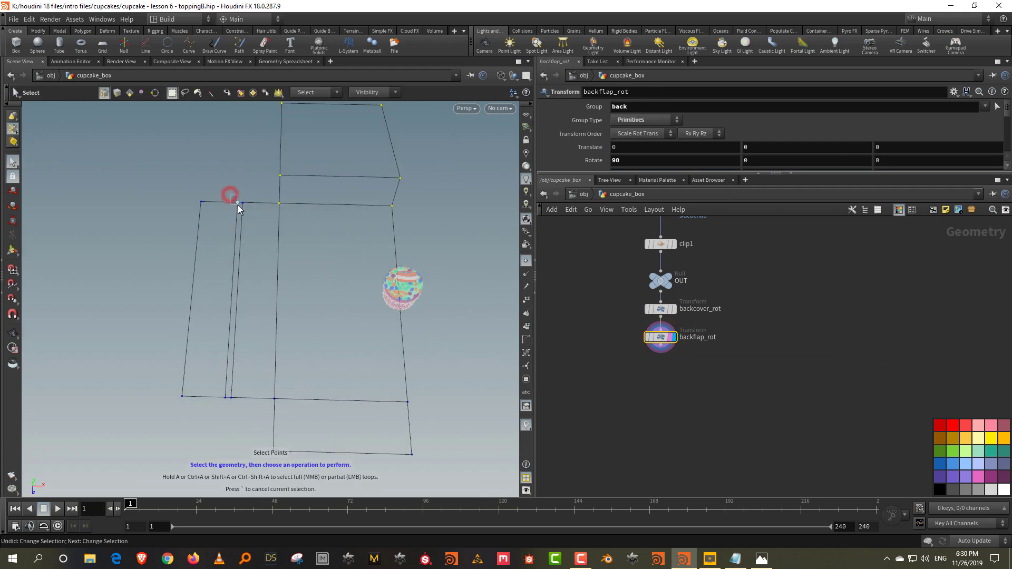
key(Tab)
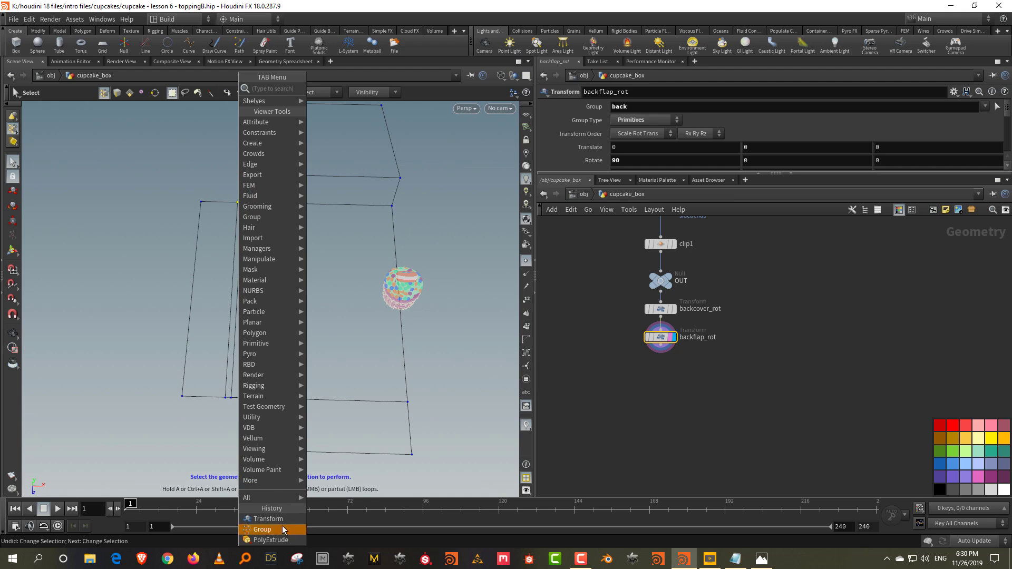
click(269, 519)
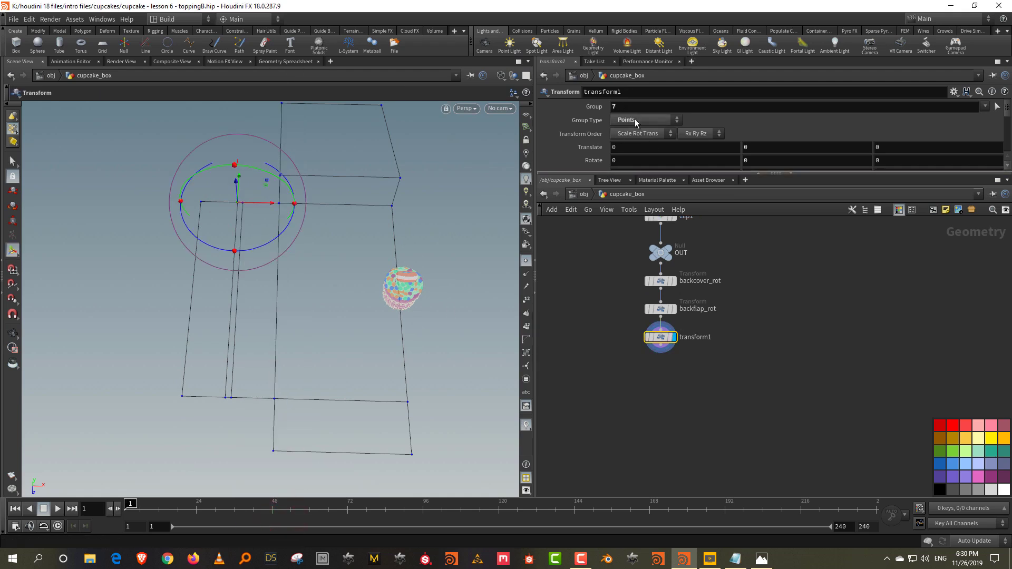
Restrict the new Transform below backflap_rot to the sidebend3 group, with Primitives as group type.
click(635, 120)
click(638, 173)
click(984, 107)
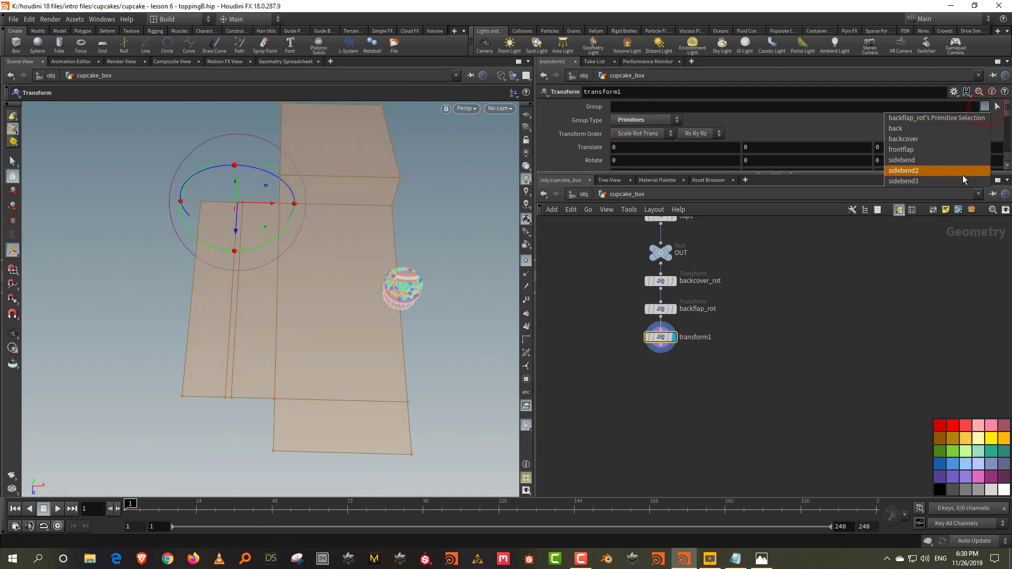
click(960, 180)
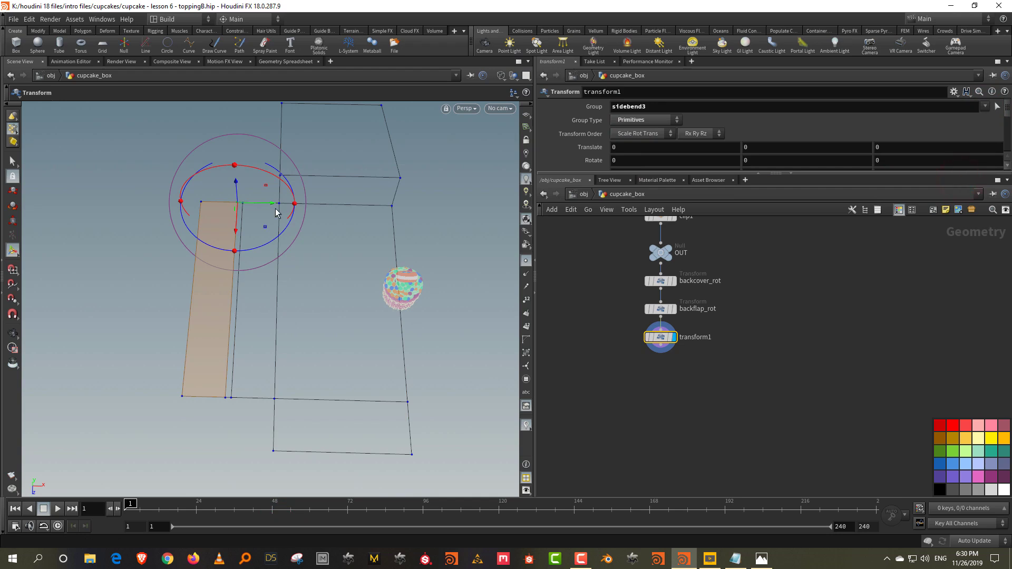
Add a Transform at the back corner point on the narrow strip's inner edge, restricted to the sidebend2 primitives.
key(s)
click(252, 193)
key(Tab)
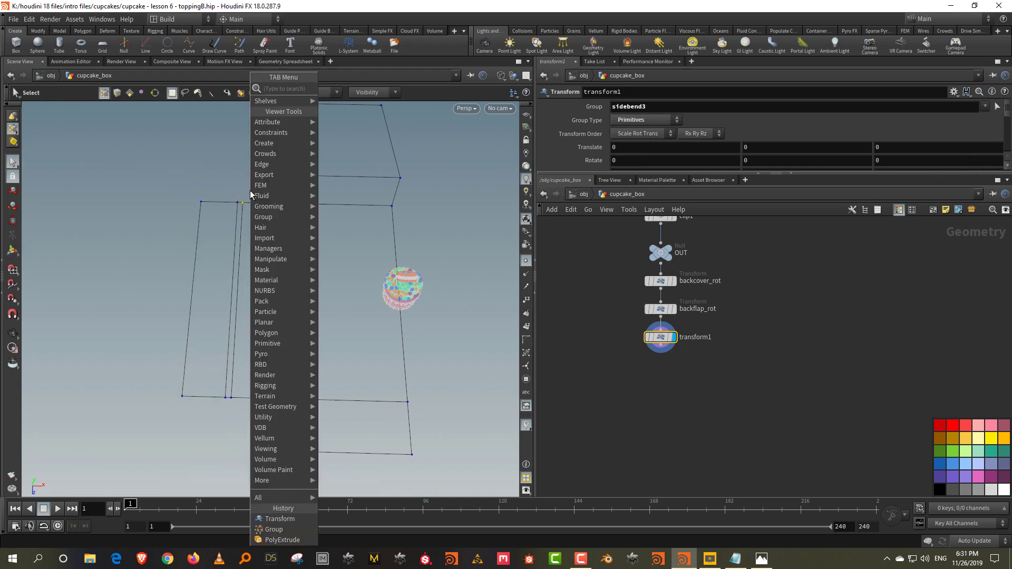
click(269, 519)
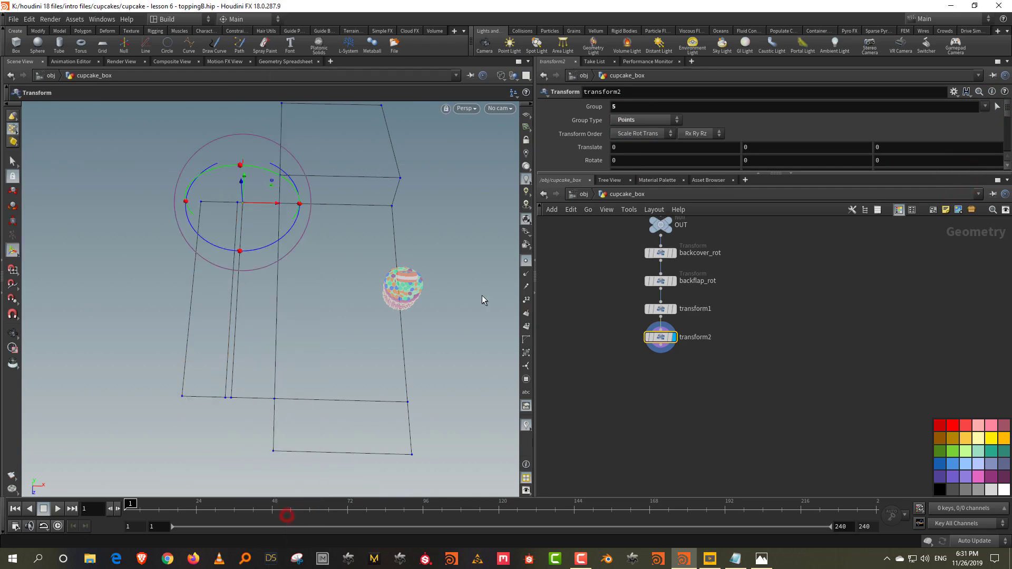
click(622, 120)
click(635, 168)
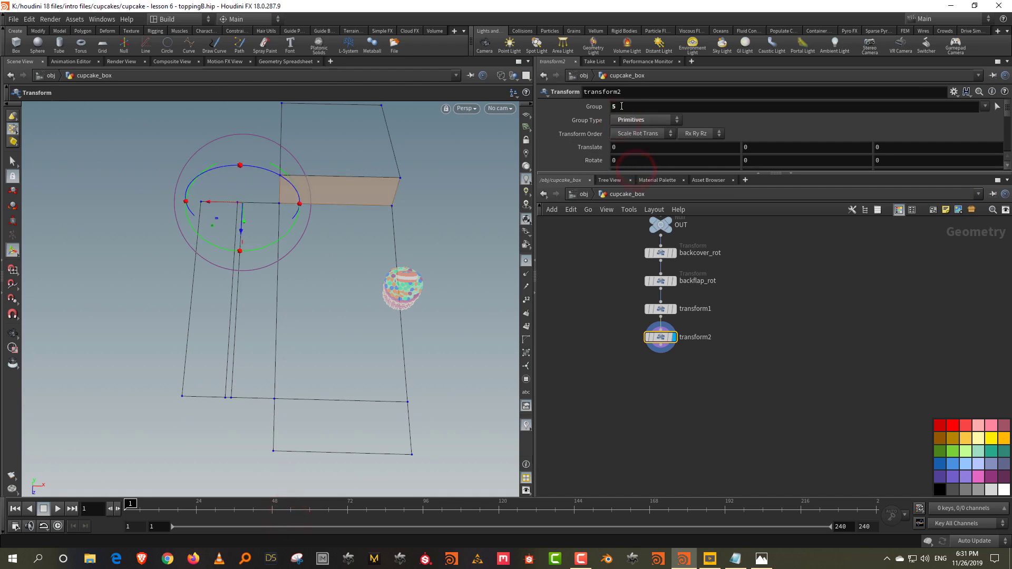
key(BackSpace)
click(984, 106)
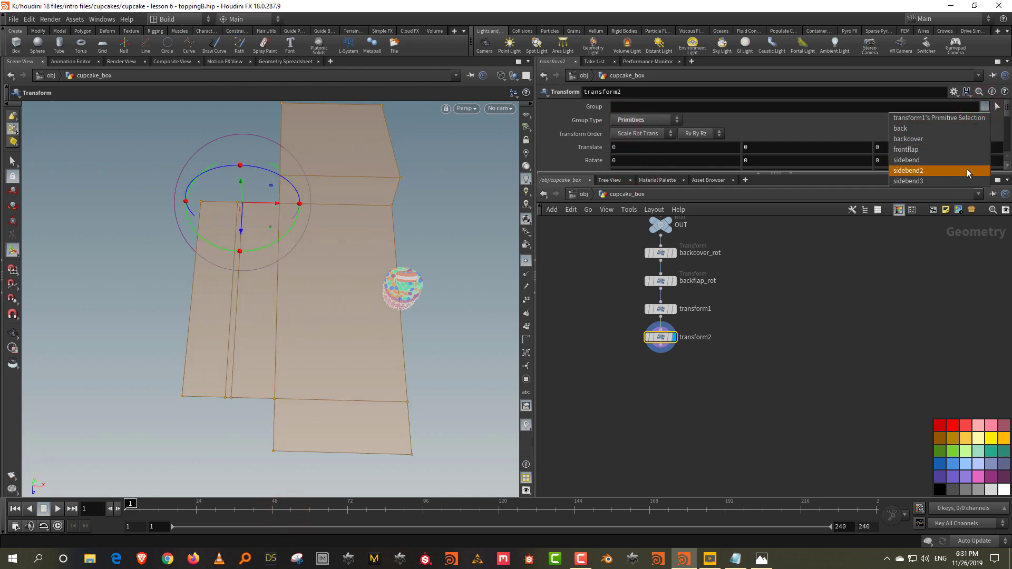
click(966, 169)
Add a Transform at the back corner point where the side panels meet the base, restricted to the sidebend primitives.
key(s)
click(265, 200)
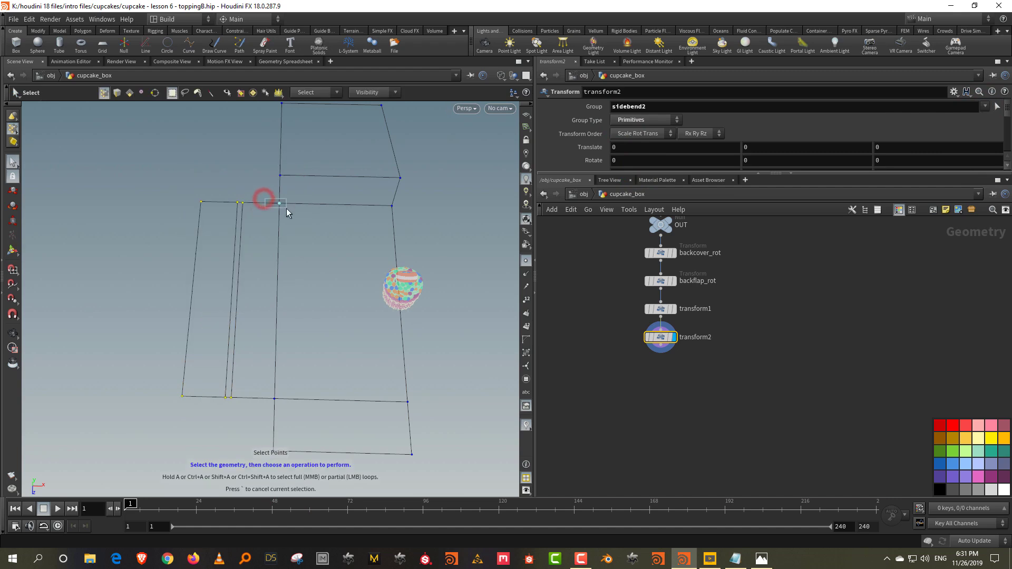
key(Tab)
click(326, 519)
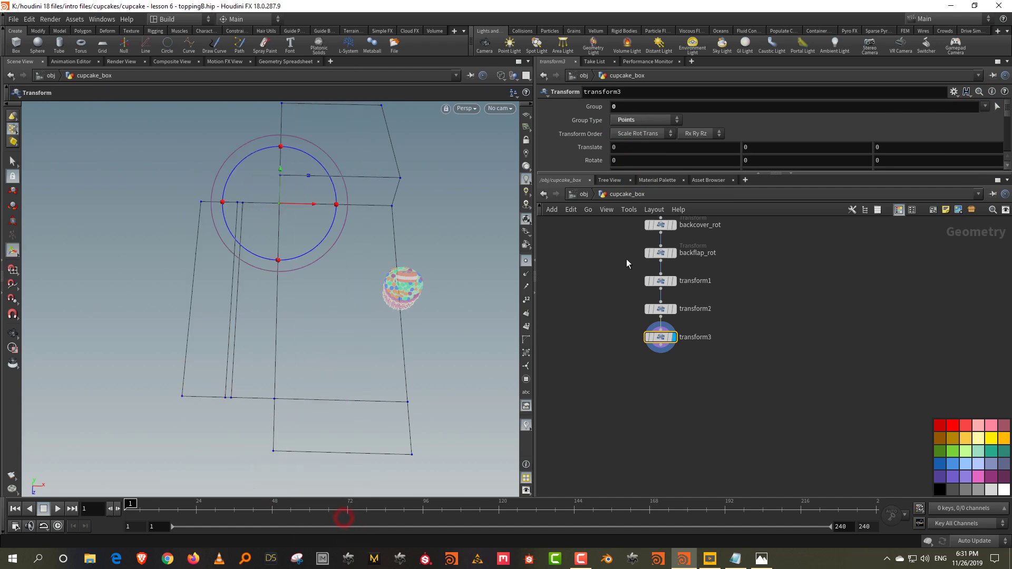
click(638, 119)
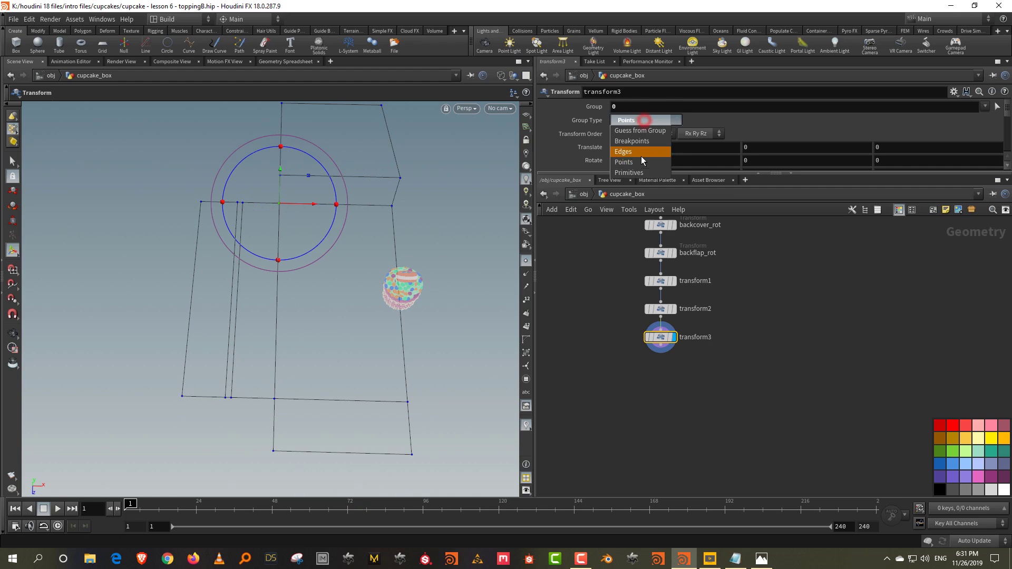
click(641, 155)
click(641, 106)
key(BackSpace)
key(Return)
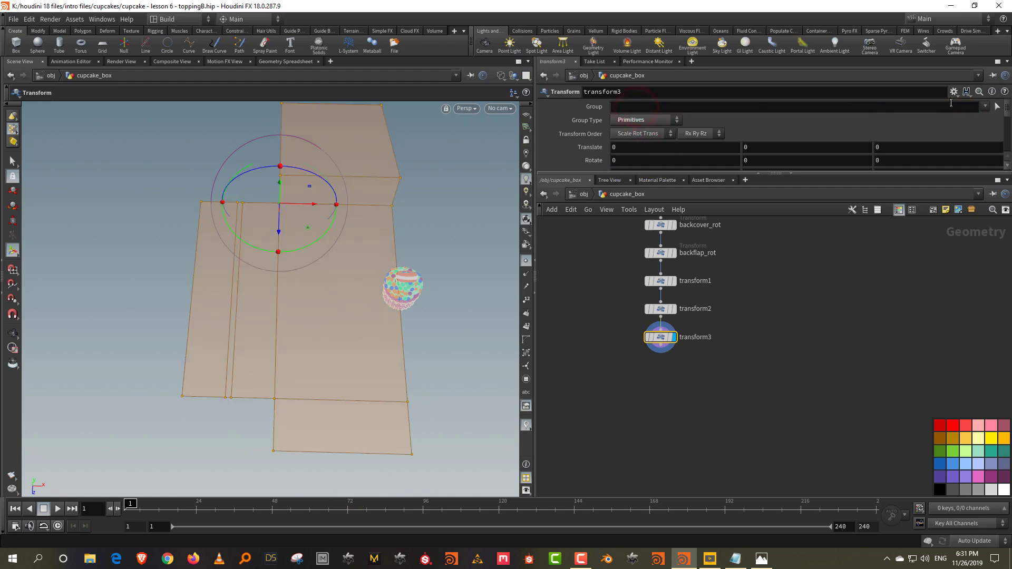
click(984, 107)
click(961, 162)
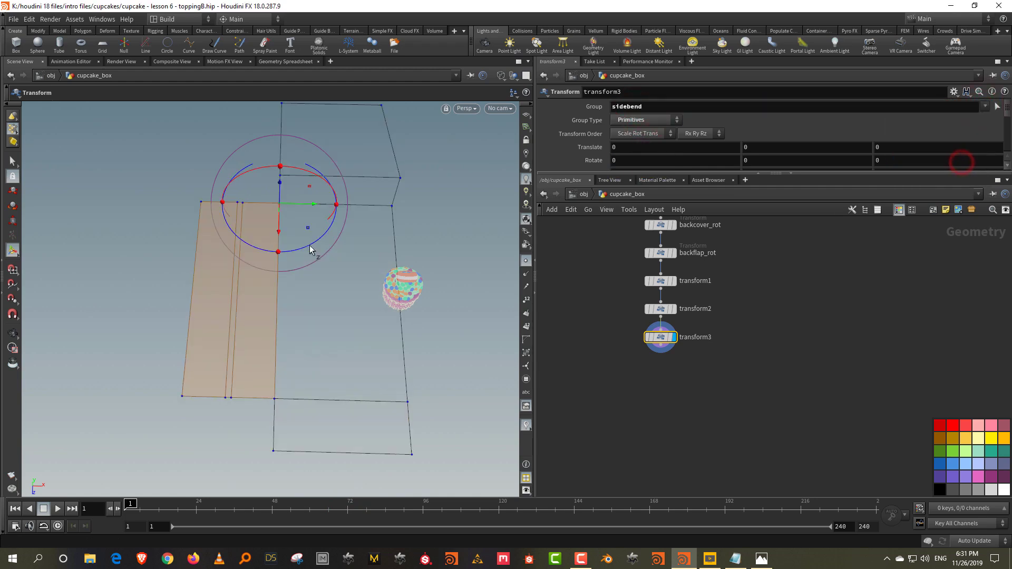
Rename the first two side panel Transforms sidebend3_rot and sidebend2_rot to match their groups.
click(688, 284)
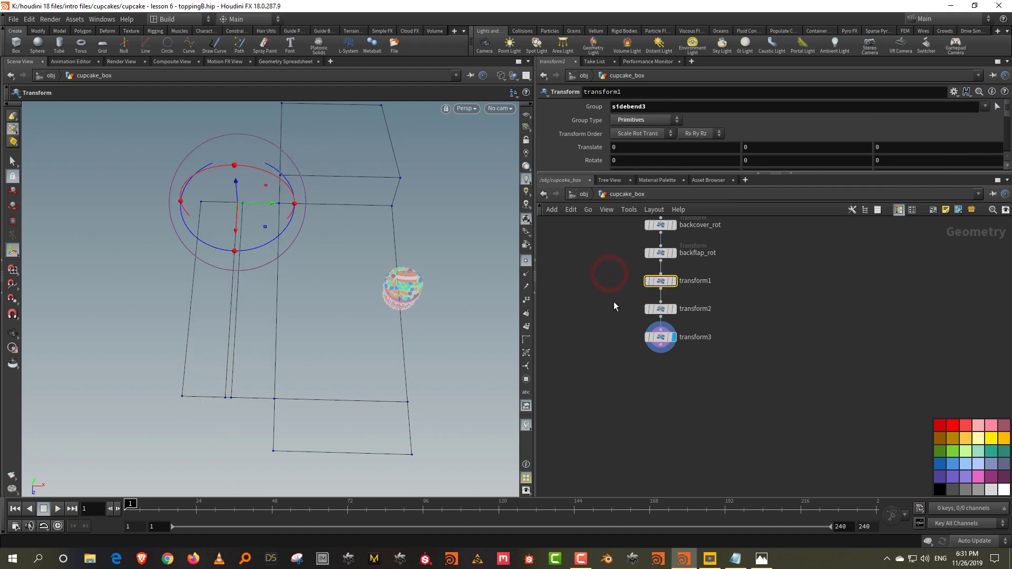
double_click(713, 284)
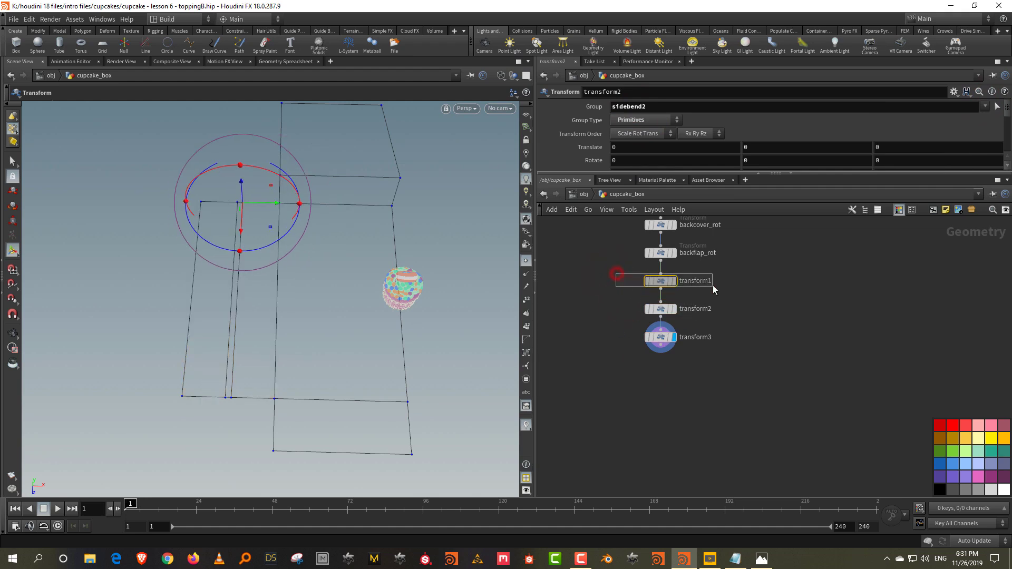
double_click(713, 284)
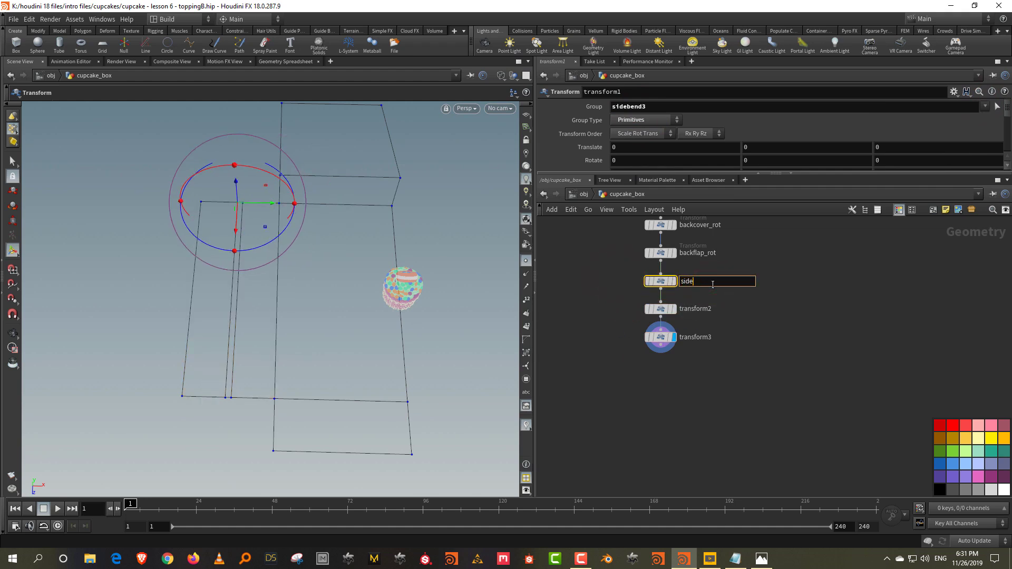
text(sidebend3_rot)
key(Return)
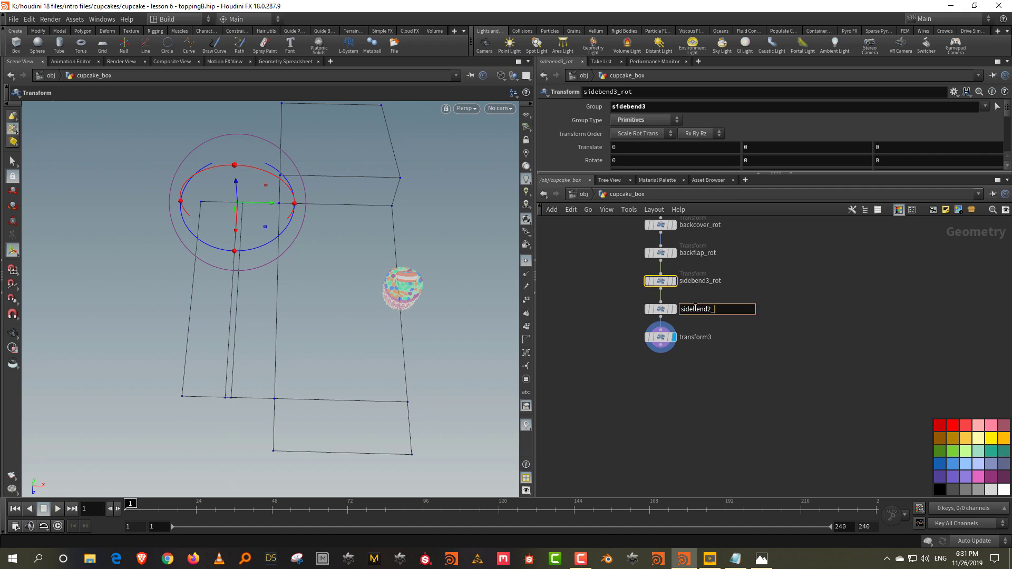
key(Return)
Rename the last side panel Transform in the chain sidebend_rot.
double_click(694, 337)
text(sideben_)
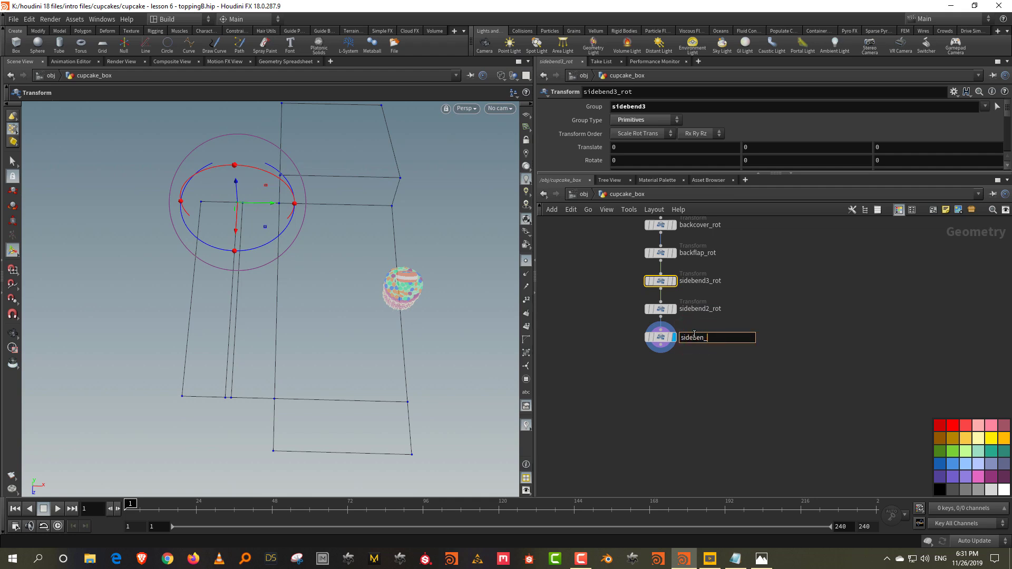
text(rot)
key(Return)
double_click(701, 338)
text(d)
key(Return)
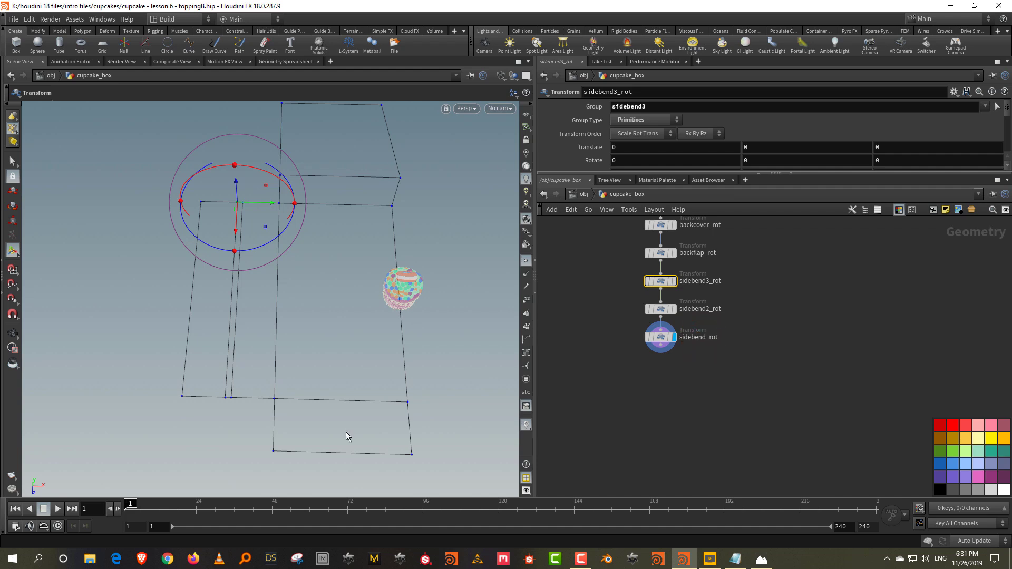
Add a Transform at the outer point of the front flap's fold line, restricted to the frontflap primitives.
key(s)
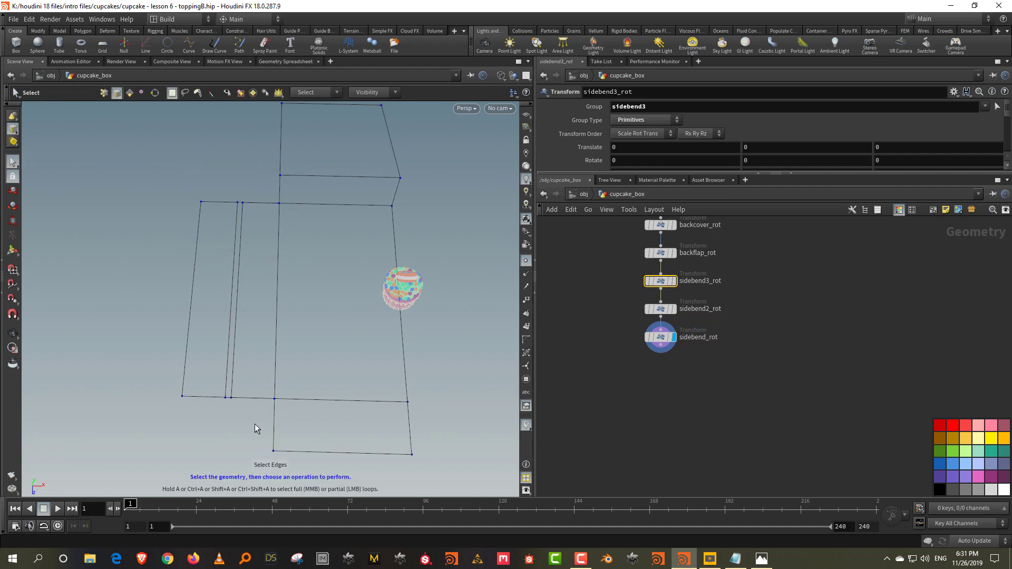
key(4)
click(315, 427)
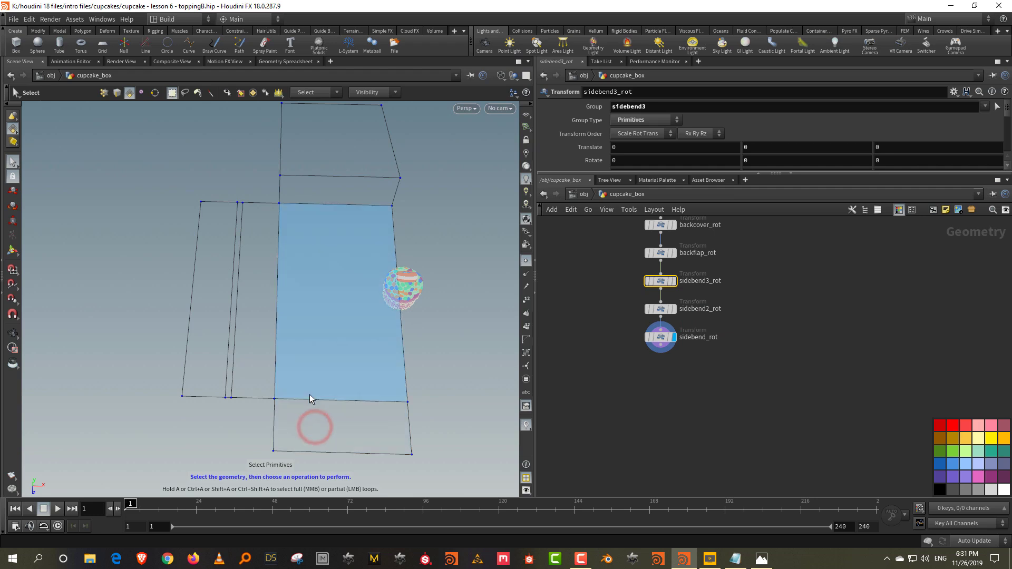
key(2)
click(283, 390)
drag(406, 384, 431, 422)
key(Tab)
click(473, 520)
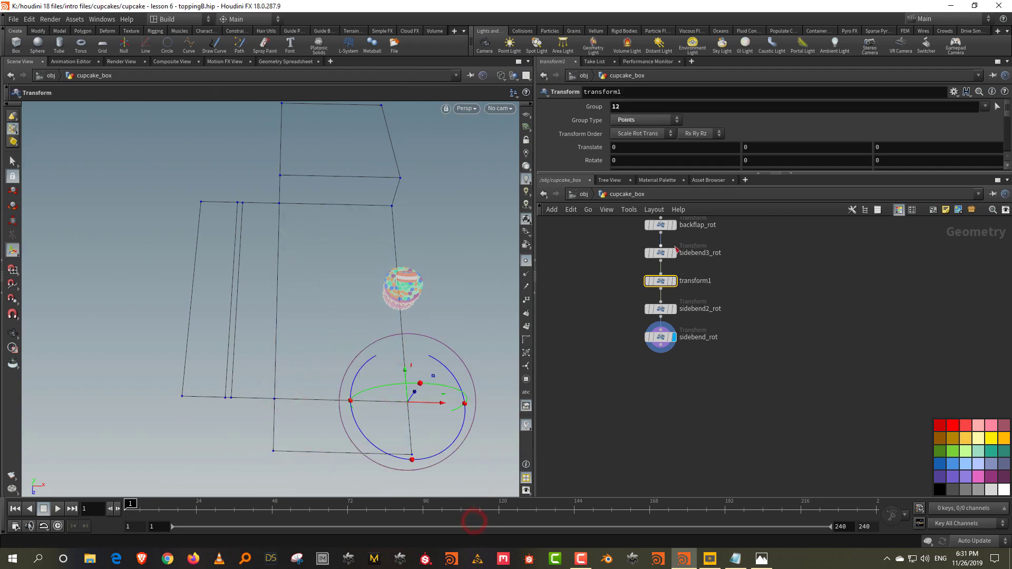
click(985, 107)
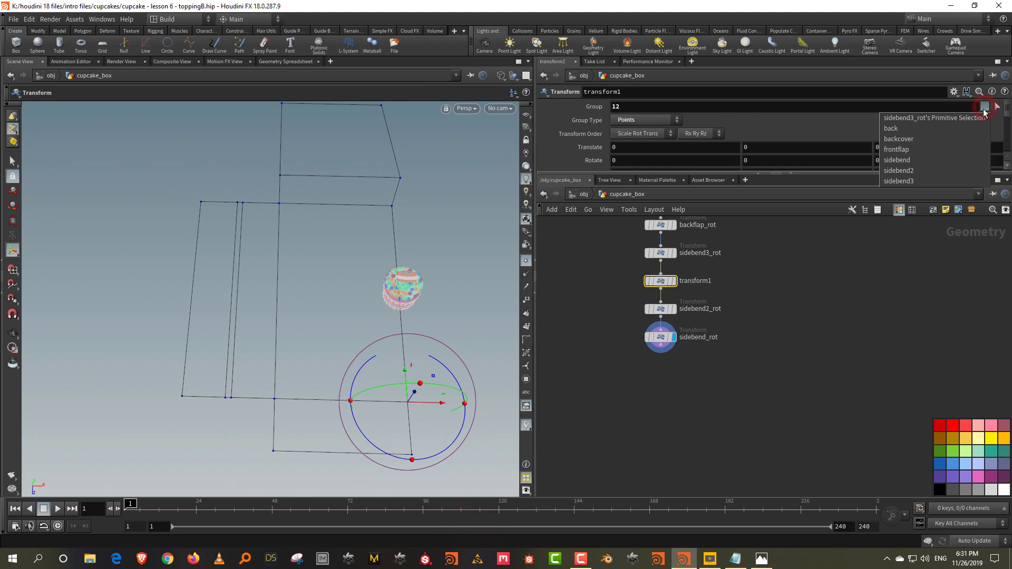
click(953, 150)
click(632, 121)
click(629, 171)
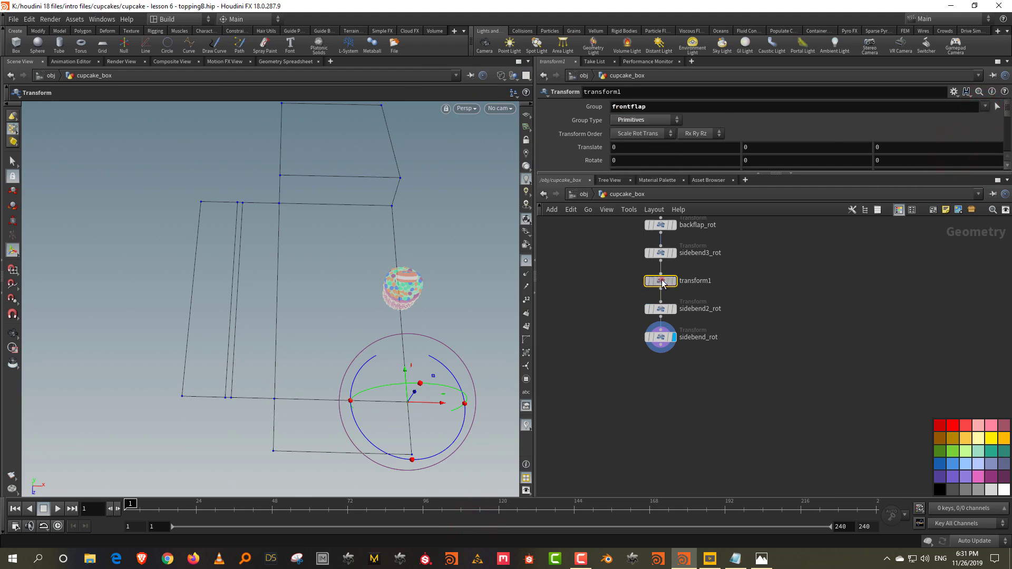
Move the front flap's Transform to the end of the chain below sidebend_rot, display it and tidy the node layout.
drag(660, 281, 650, 383)
drag(661, 349, 648, 373)
click(667, 384)
key(l)
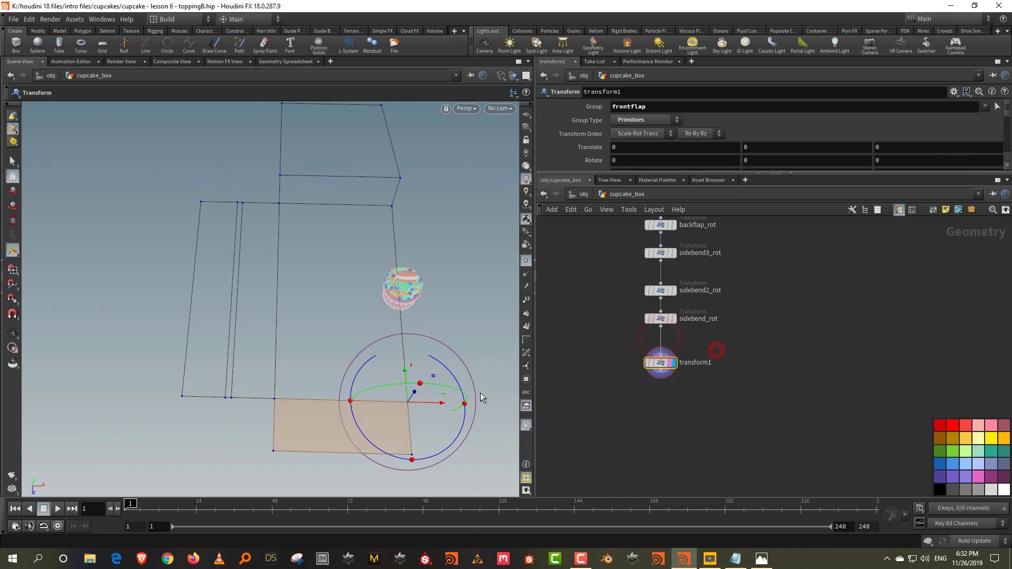
Fold the outermost side panel up about its fold line with sidebend3_rot.
alt+drag(413, 402, 464, 363)
middle_drag(731, 267, 710, 320)
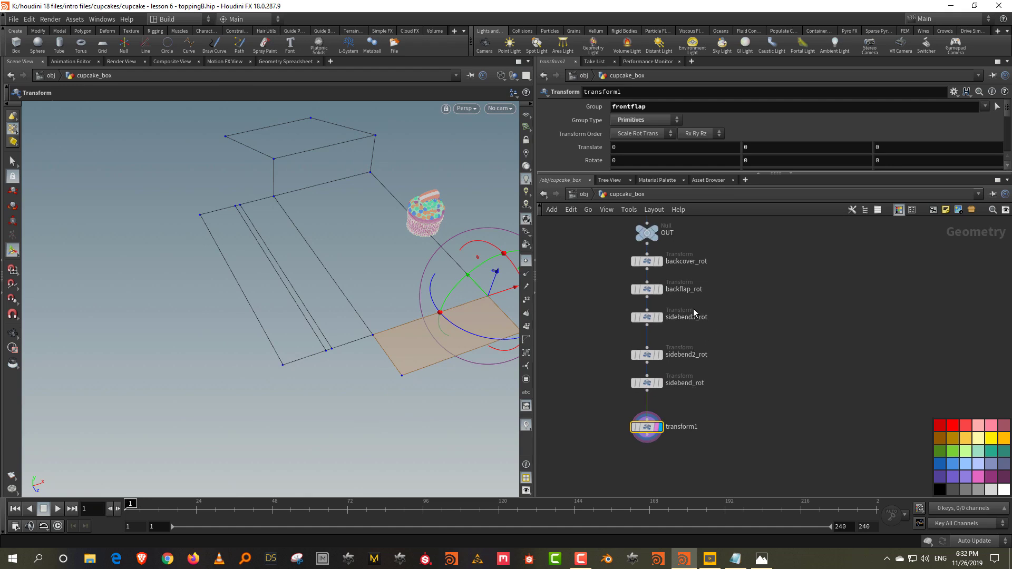
drag(630, 327, 609, 328)
drag(694, 374, 618, 395)
click(684, 310)
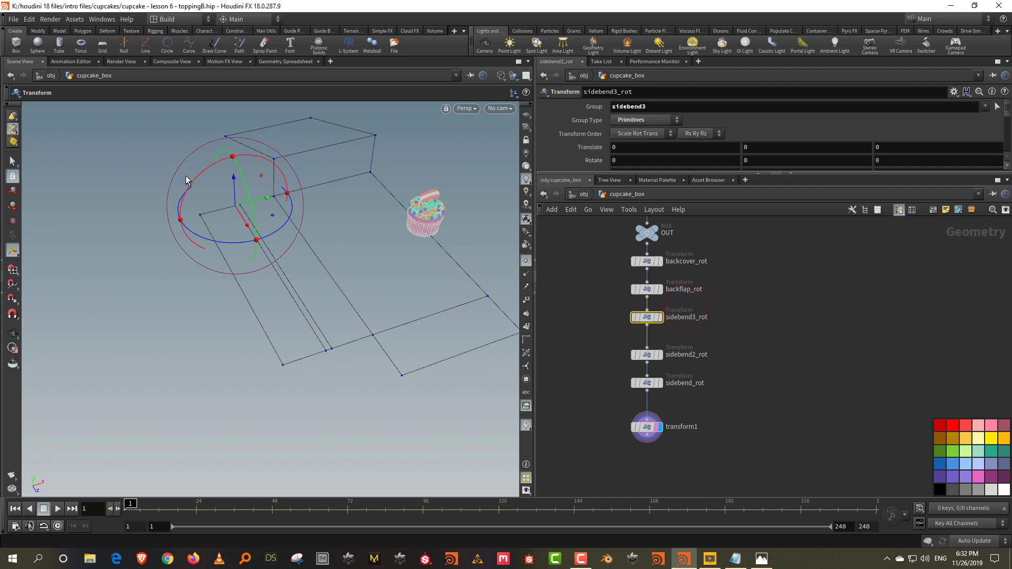
drag(190, 186, 296, 134)
Rotate the narrow strip and its outer panel about -90 degrees in Z with sidebend2_rot.
alt+drag(361, 228, 311, 209)
drag(698, 345, 628, 364)
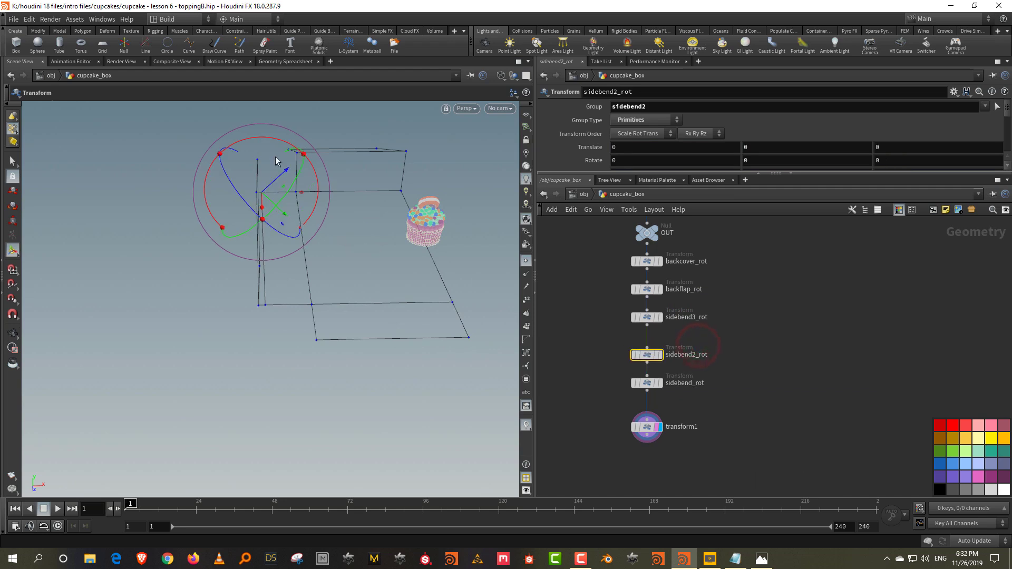
drag(273, 141, 426, 224)
Fold the whole side wall upright from the base with sidebend_rot.
alt+drag(389, 262, 387, 228)
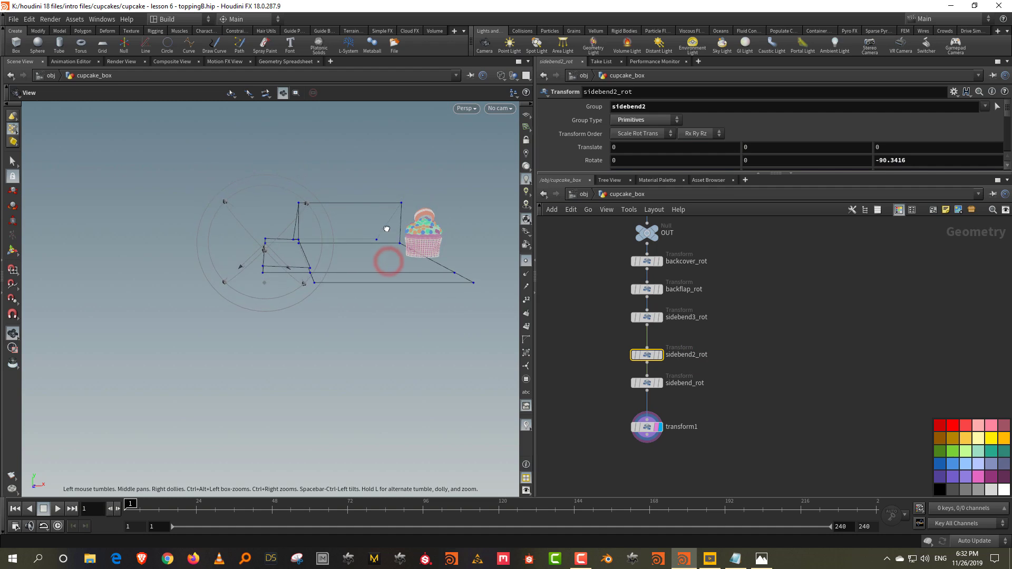
click(707, 398)
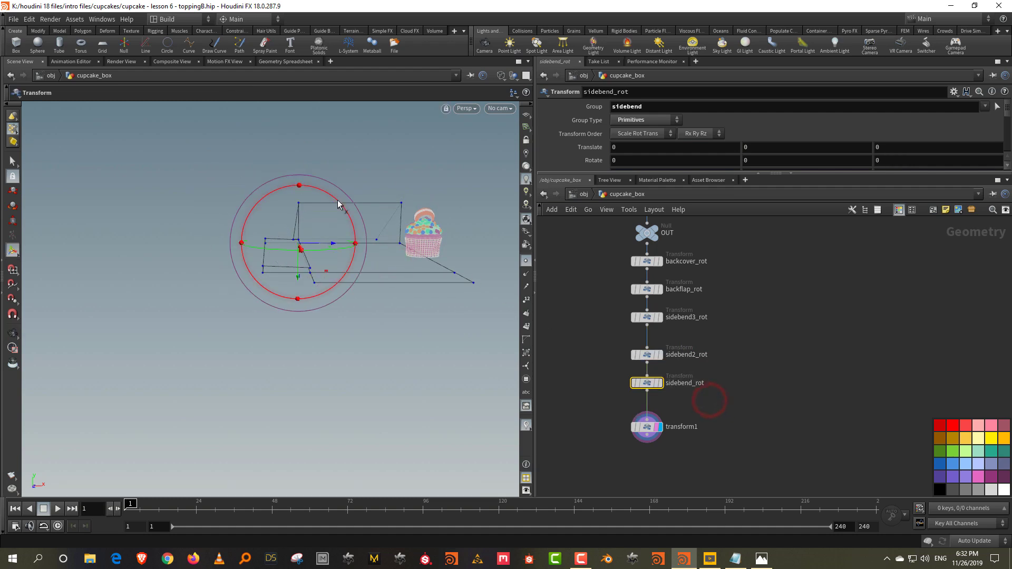
drag(323, 196, 458, 308)
Rotate the front flap about -5.87 degrees in X with its Transform at the end of the chain.
alt+drag(389, 228, 382, 269)
drag(680, 417, 583, 456)
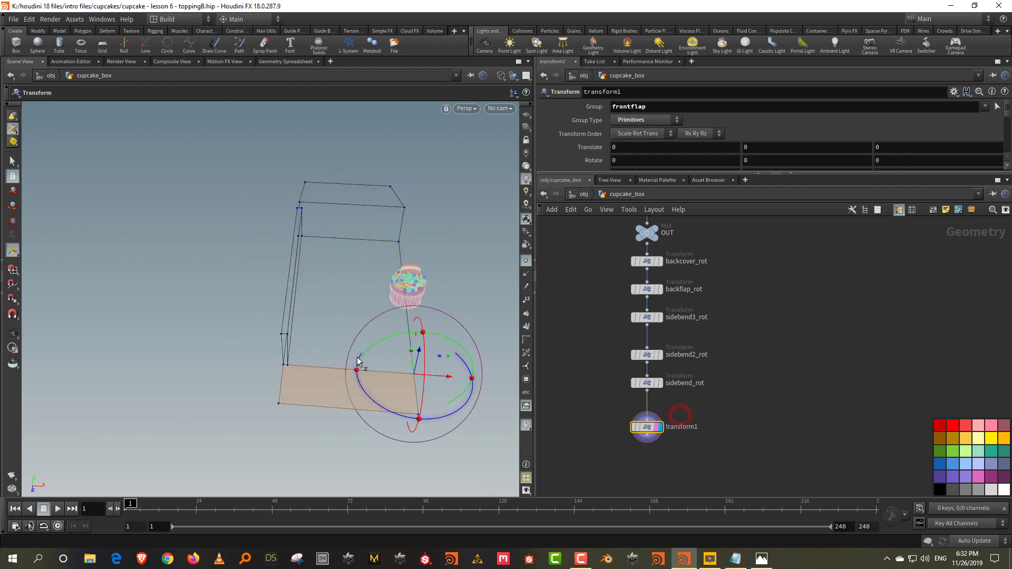
alt+drag(357, 341, 305, 309)
key(space)
drag(324, 250, 356, 243)
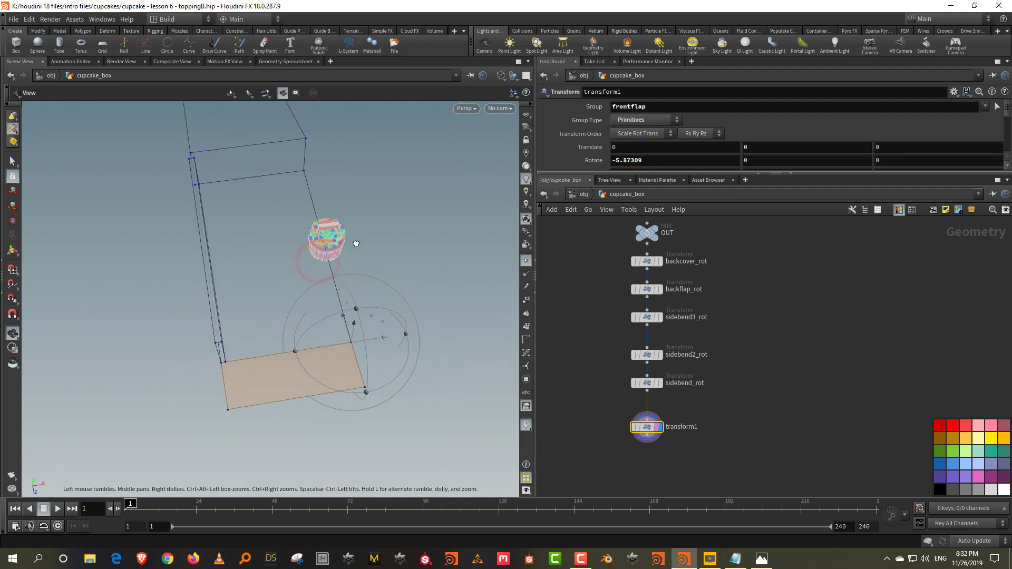
Connect a Mirror node below the front flap's Transform to complete the other half of the box, and display it shaded.
key(Tab)
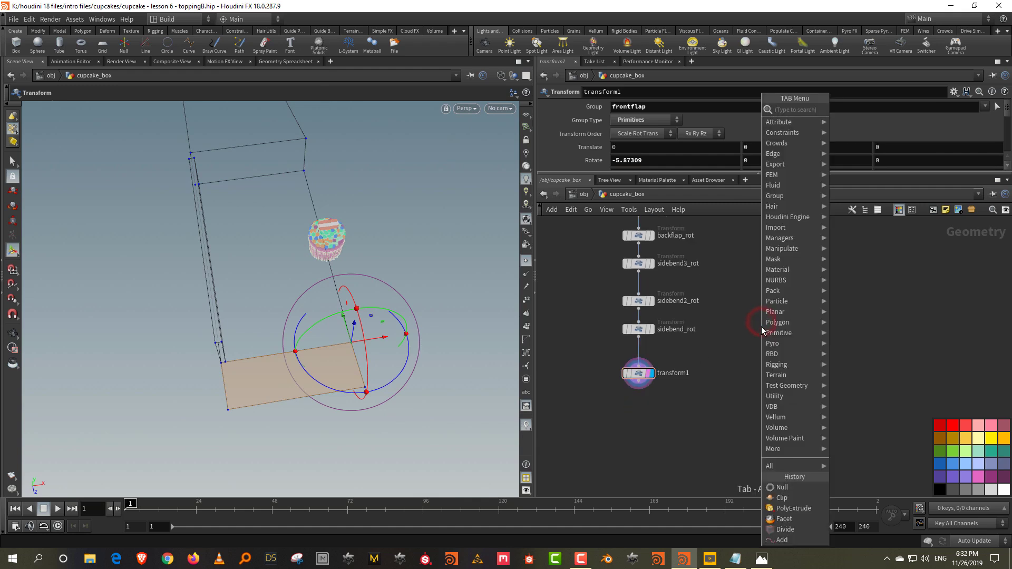
text(mirr)
click(884, 109)
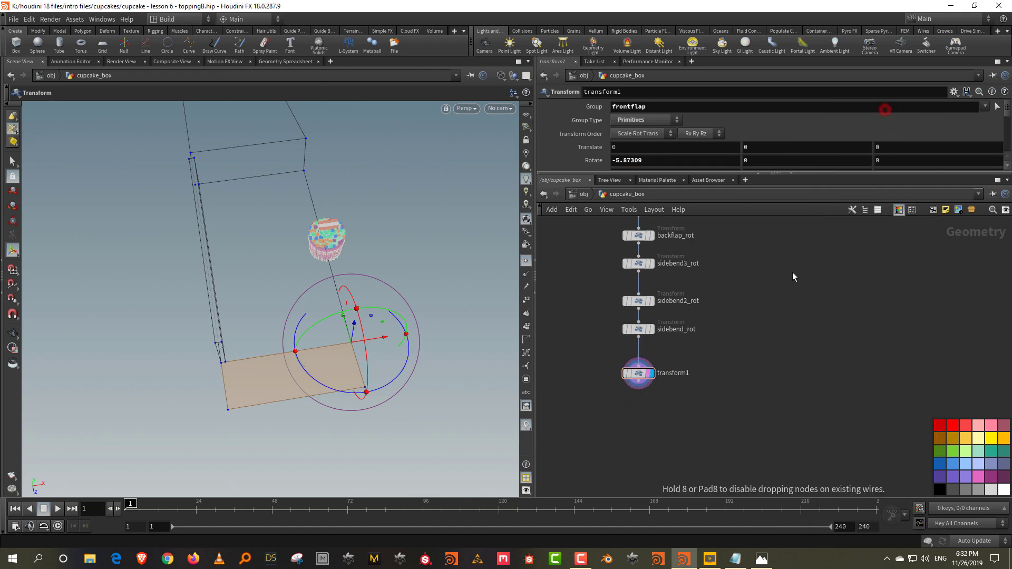
click(638, 435)
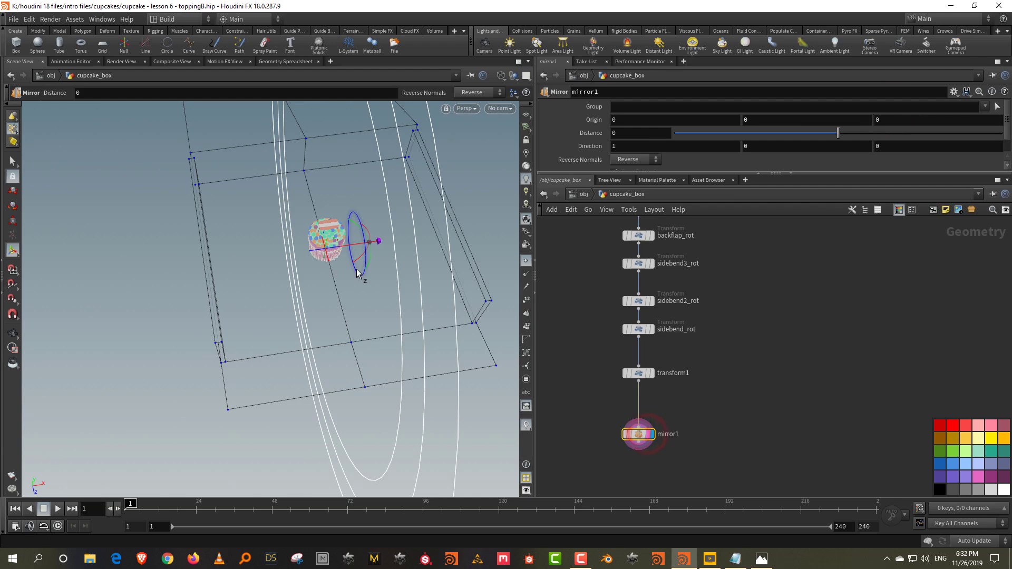
drag(367, 275, 389, 210)
key(Return)
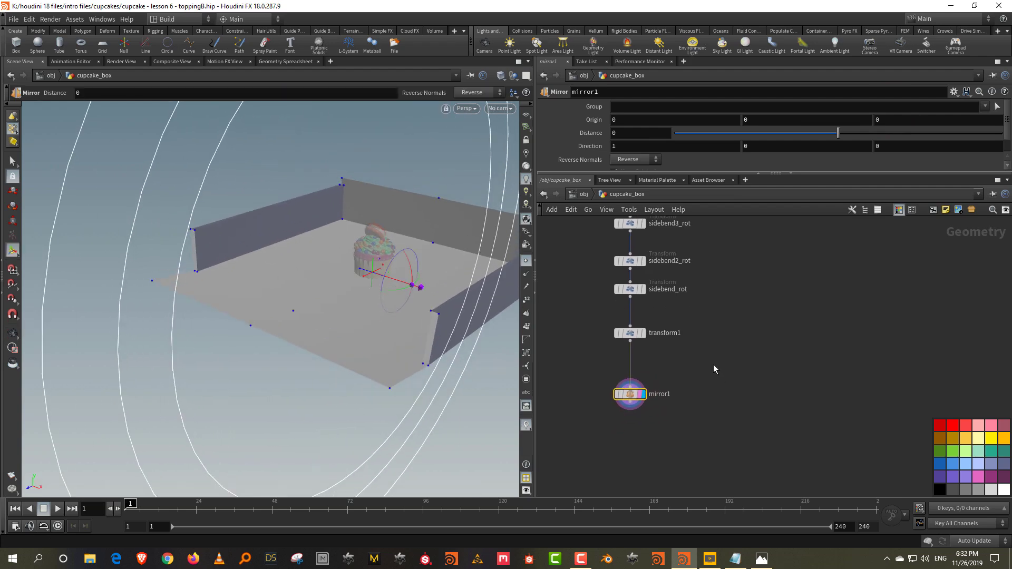
Add a PolyExtrude node below mirror1, display it, and set its distance to 0.1.
key(Tab)
text(poly)
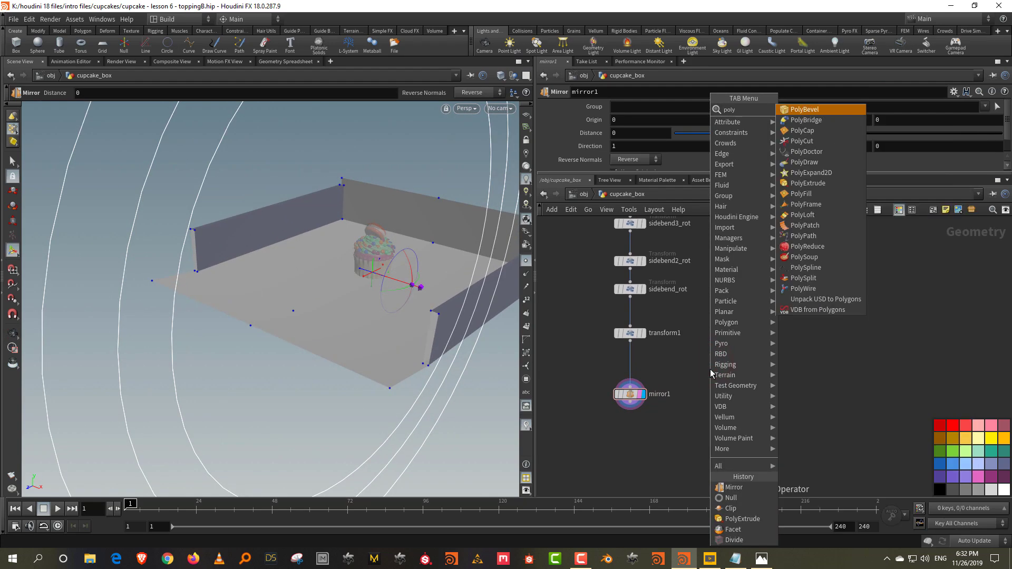
text(extr)
click(797, 110)
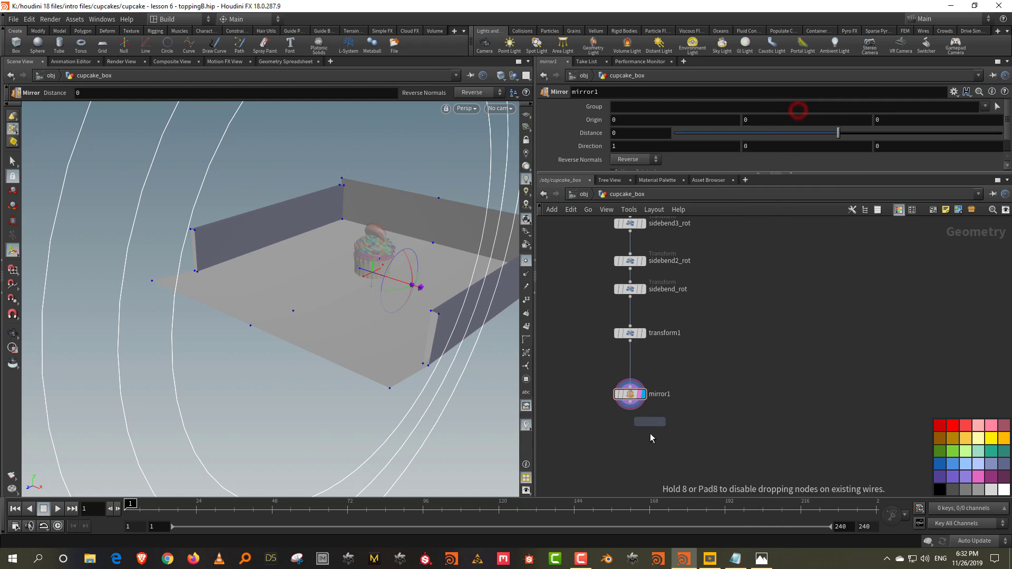
click(631, 450)
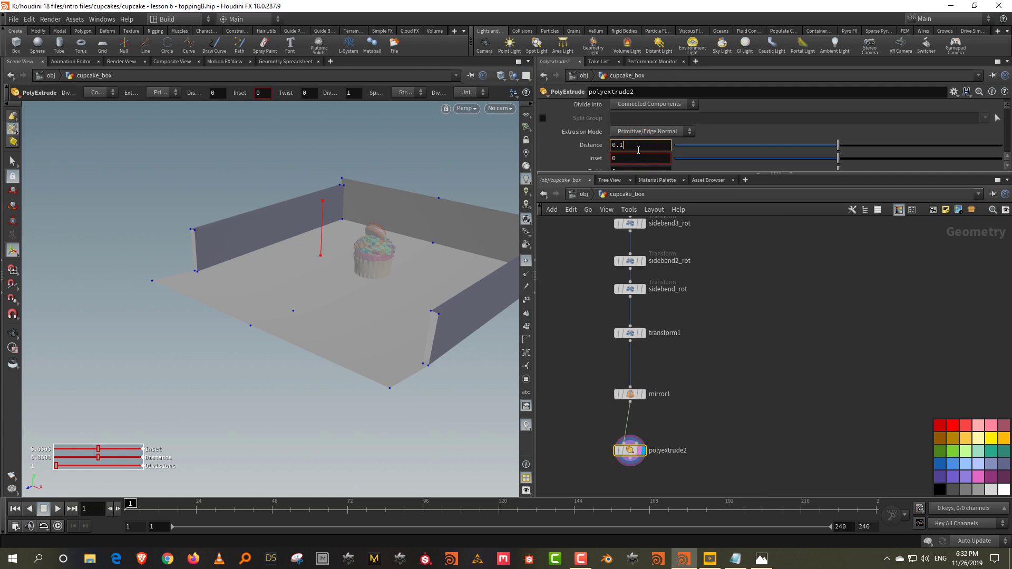
Set the box extrusion's mode to Point Normal.
alt+drag(266, 185, 385, 178)
alt+right_drag(363, 174, 347, 196)
mouse_move(331, 194)
alt+mouse_down()
mouse_move(342, 190)
mouse_move(353, 208)
mouse_move(326, 209)
alt+mouse_up()
click(635, 135)
click(640, 154)
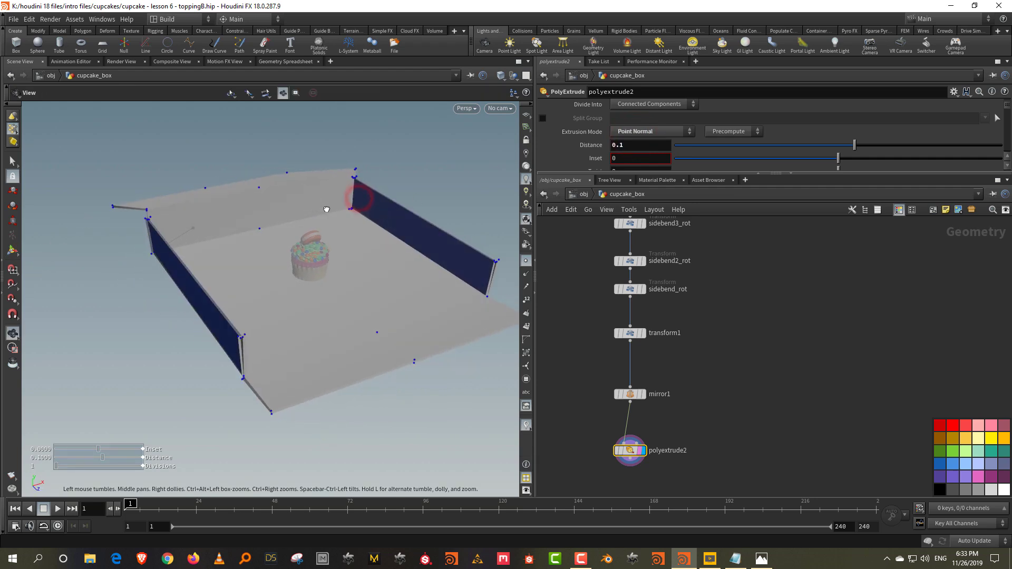
key(Return)
Turn on Output Back for polyextrude2 and display the box shaded with its wireframe edges.
scroll(315, 239, up, 3)
scroll(570, 135, down, 5)
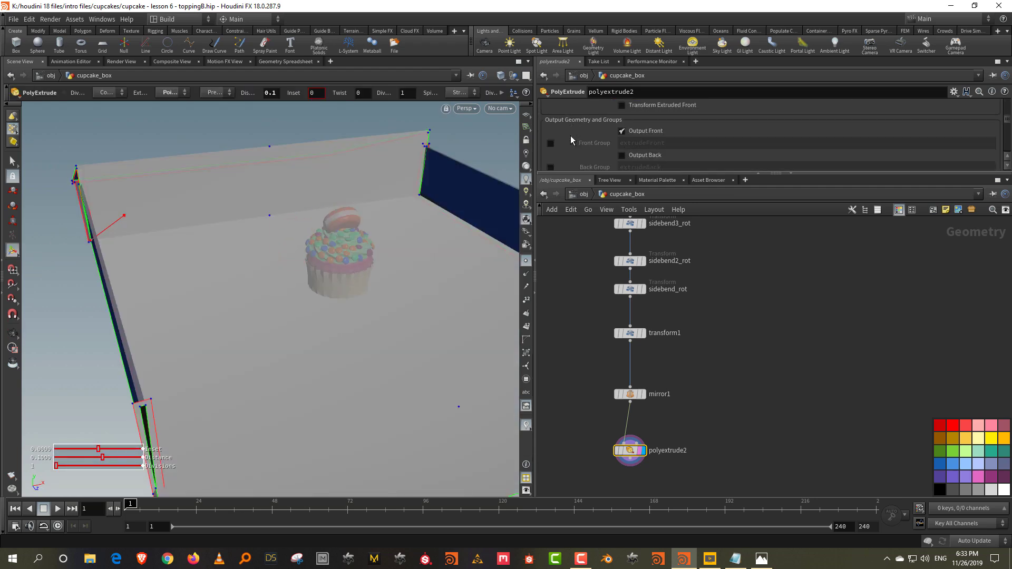
scroll(643, 157, down, 1)
click(644, 143)
alt+right_drag(298, 219, 298, 276)
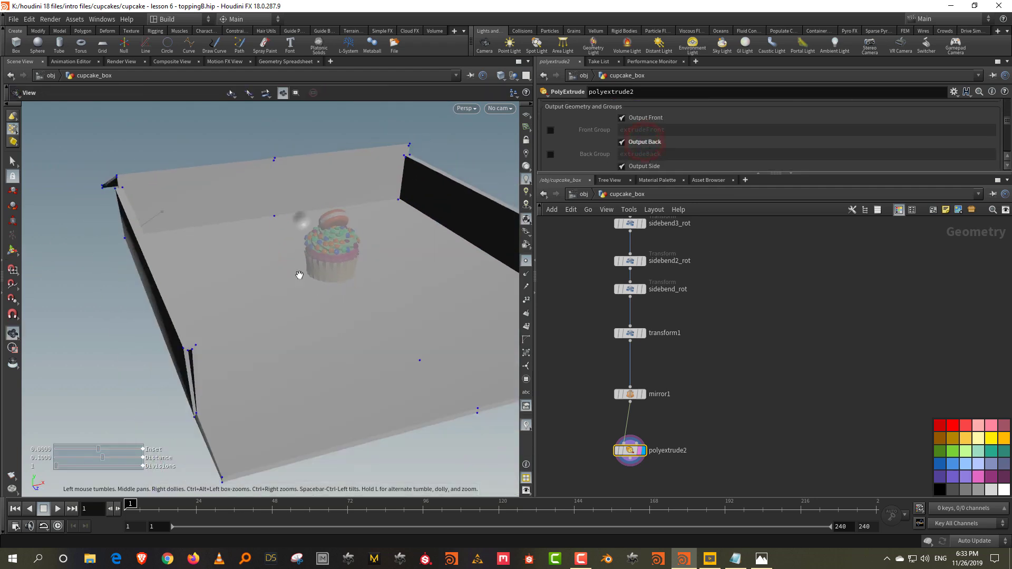
alt+drag(352, 278, 289, 274)
key(shift+w)
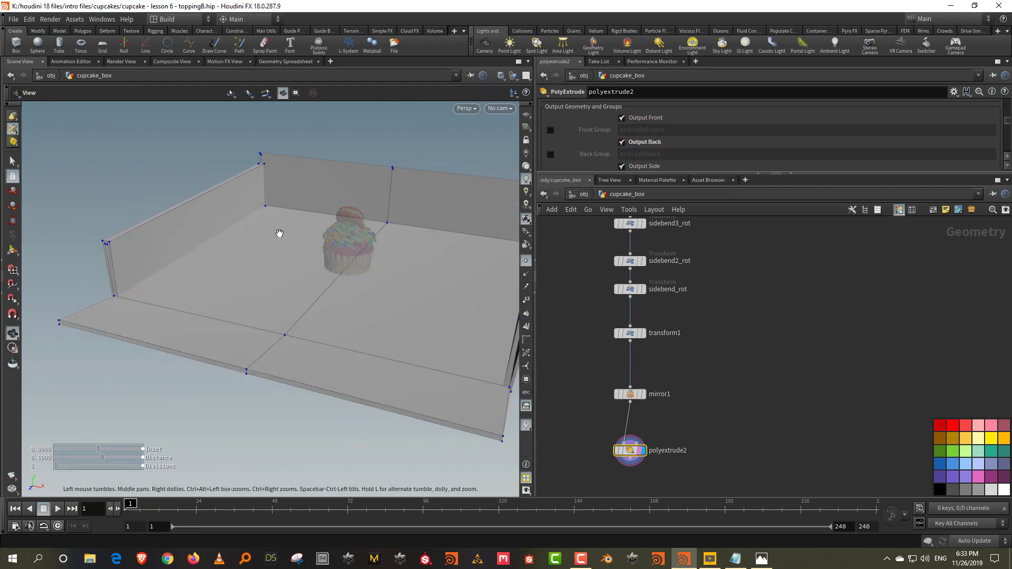
alt+drag(283, 238, 340, 213)
alt+right_drag(340, 214, 343, 188)
alt+middle_drag(343, 189, 302, 239)
alt+drag(285, 228, 303, 234)
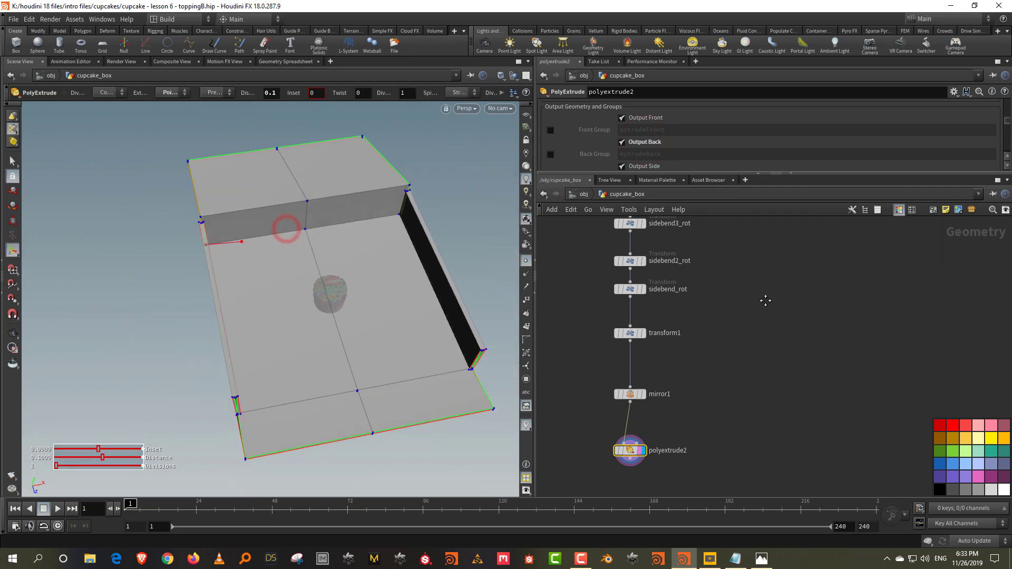
Template copytopoints1 so the cupcake proxies show as wireframes together with the box.
middle_drag(765, 301, 769, 469)
scroll(769, 469, down, 2)
scroll(770, 470, down, 3)
middle_drag(640, 221, 646, 296)
scroll(647, 296, up, 5)
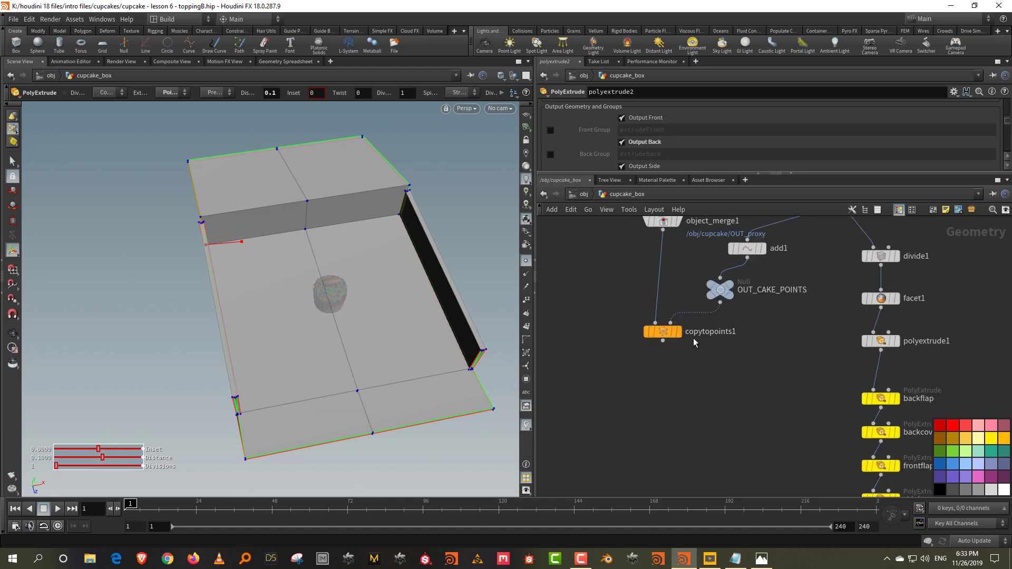
click(676, 334)
key(Escape)
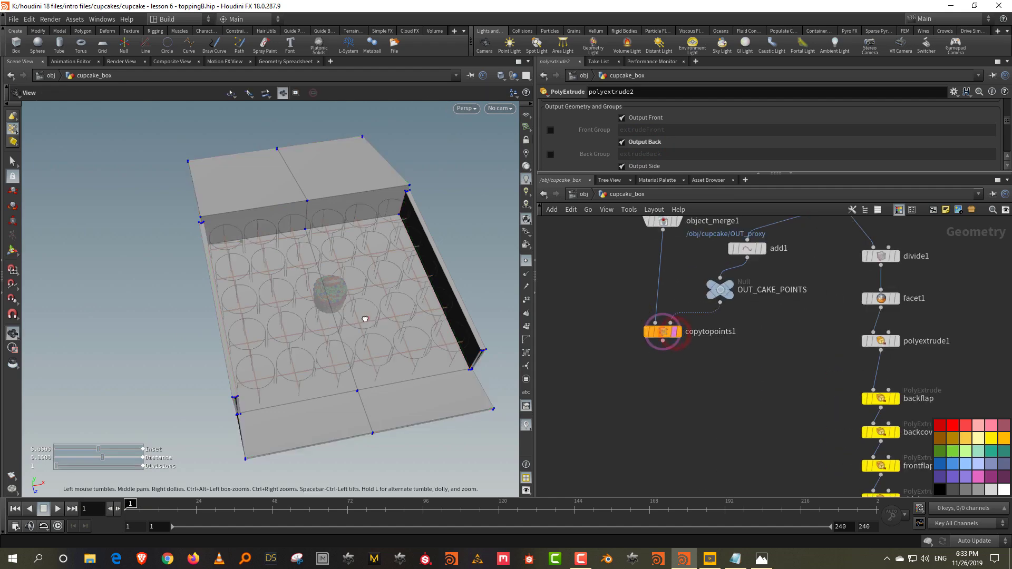
mouse_move(366, 319)
mouse_down()
mouse_move(329, 303)
mouse_move(336, 258)
mouse_move(380, 279)
mouse_move(362, 302)
mouse_up()
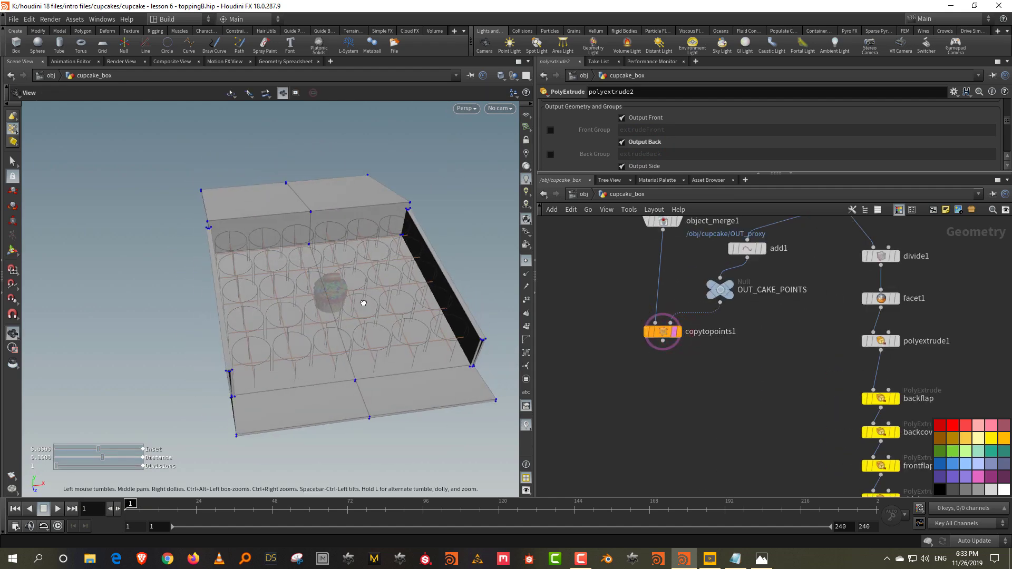
middle_drag(806, 330, 790, 357)
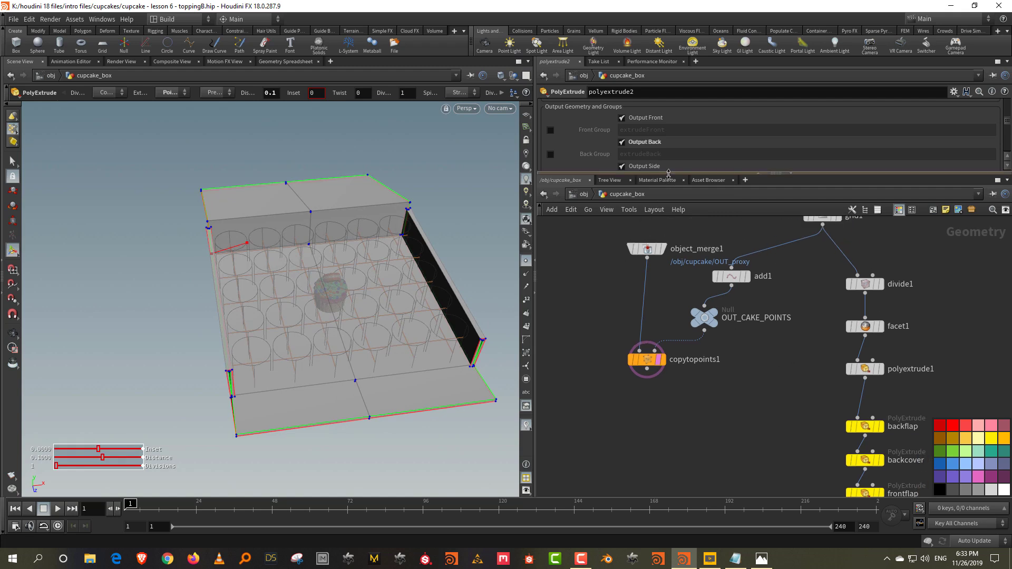
drag(668, 173, 670, 154)
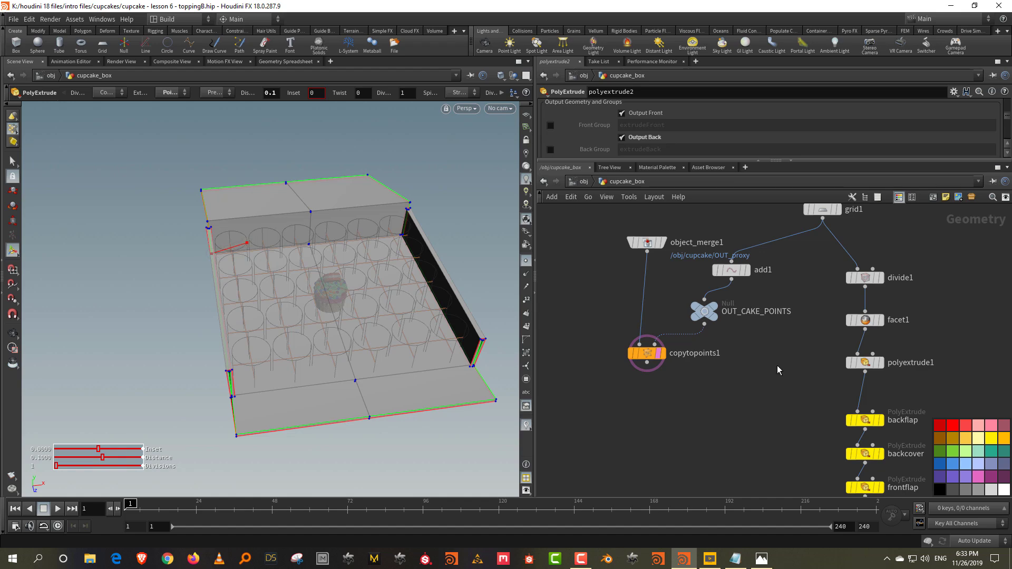
Display and template the backcover_rot Transform below OUT, and inspect the back cover's fold corner.
scroll(777, 365, down, 3)
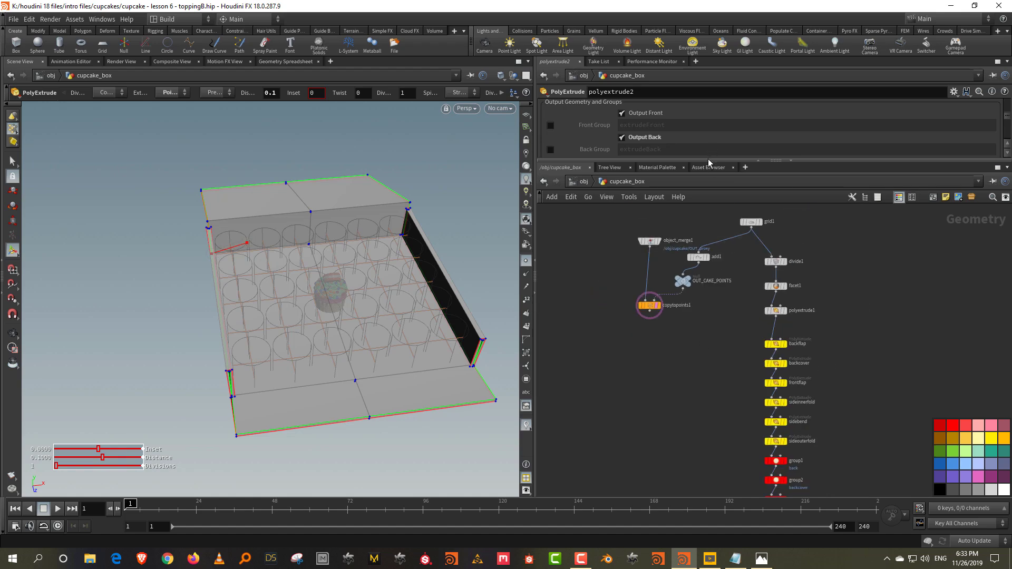
middle_drag(711, 351, 679, 236)
scroll(756, 372, up, 6)
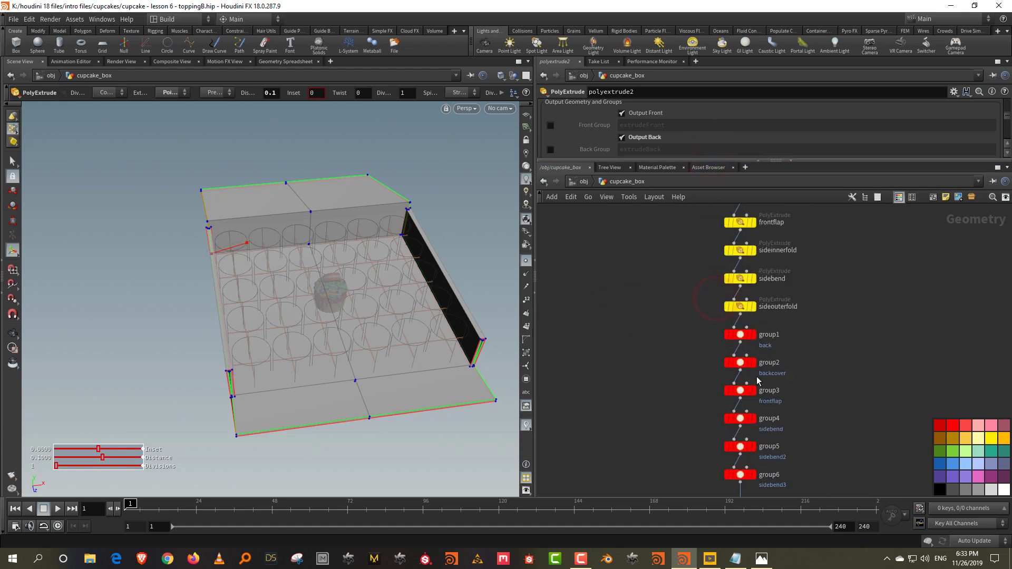
middle_drag(847, 368, 825, 169)
middle_drag(805, 362, 794, 249)
middle_drag(756, 425, 752, 283)
click(715, 359)
click(704, 362)
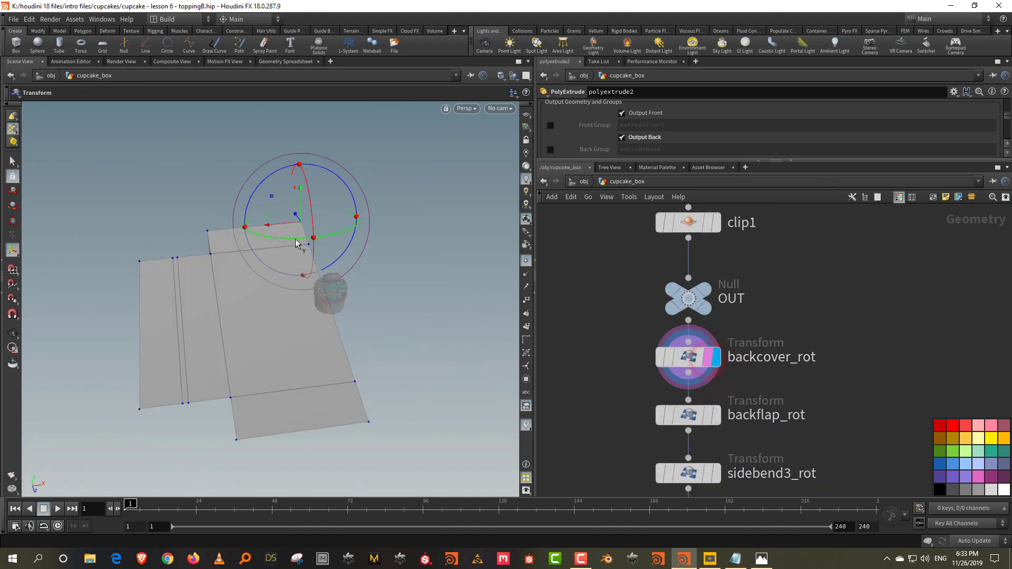
alt+drag(286, 237, 337, 259)
alt+right_drag(321, 257, 285, 179)
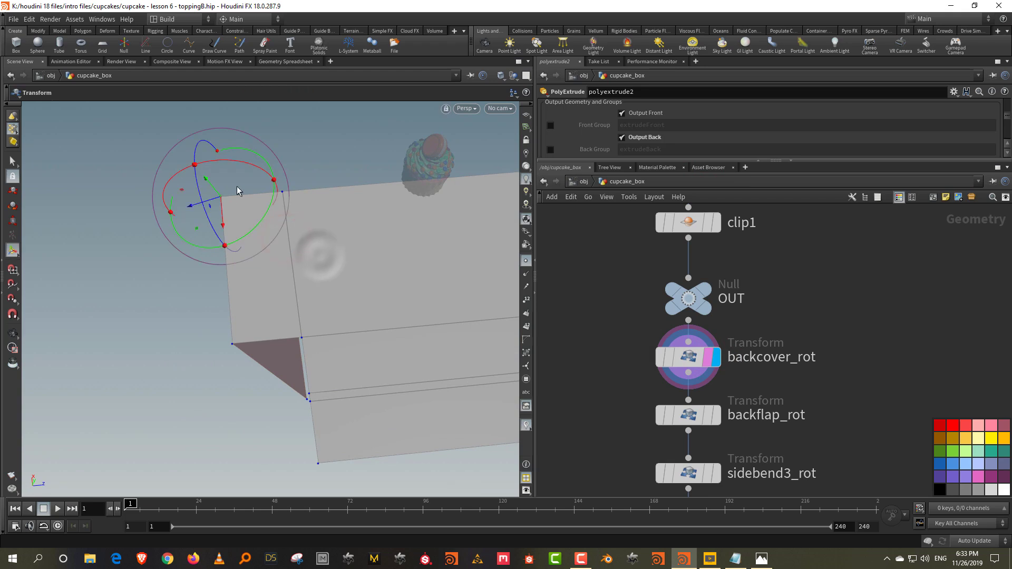
alt+drag(223, 208, 282, 201)
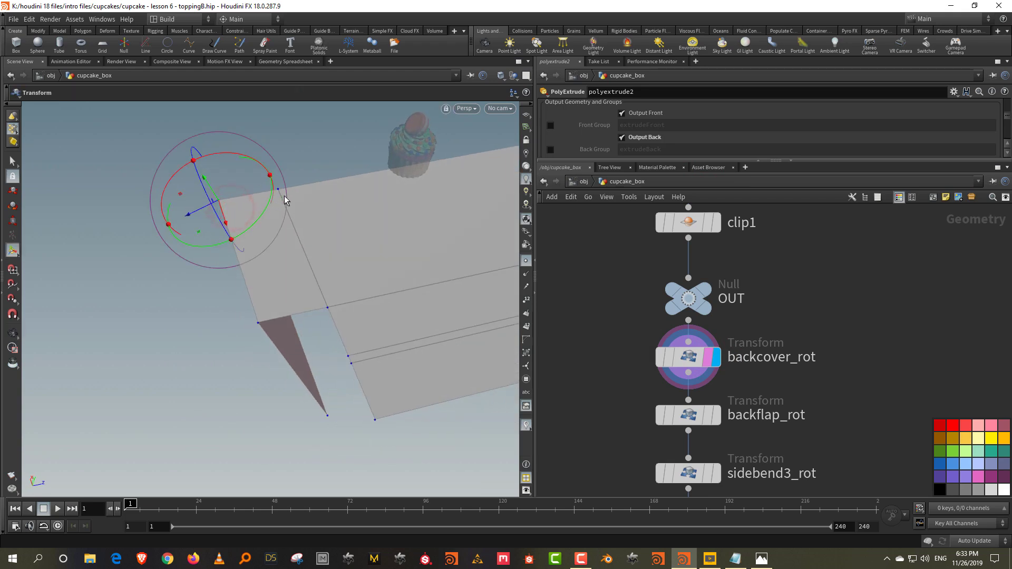
Show backcover_rot's parameters with its pivot transform settings expanded.
click(734, 354)
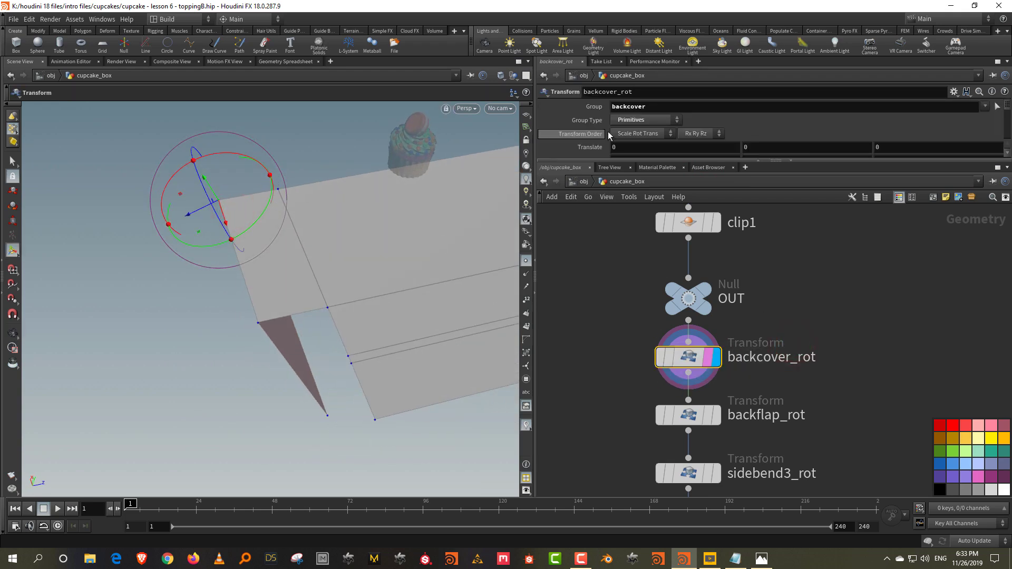
drag(664, 160, 664, 278)
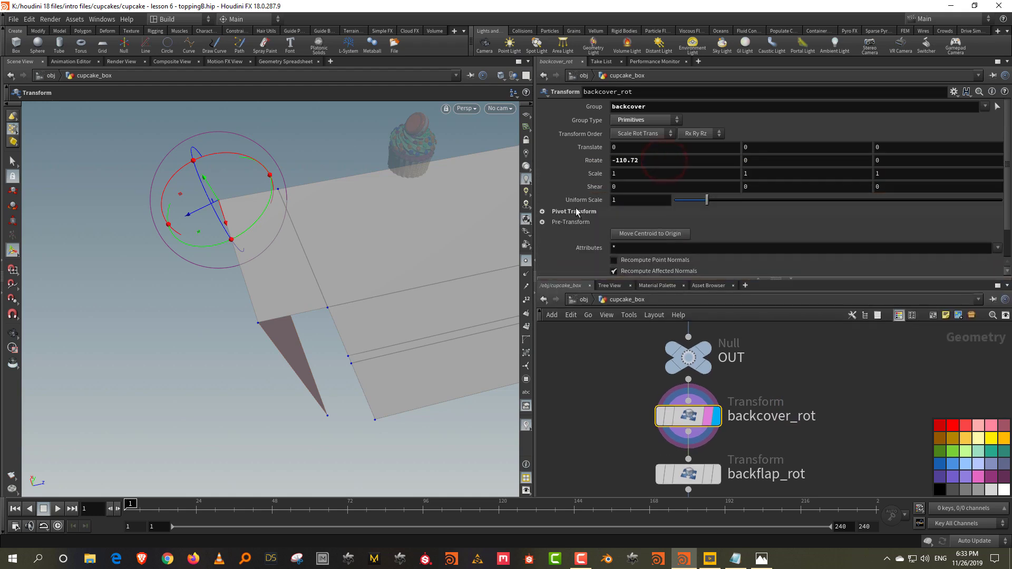
click(542, 212)
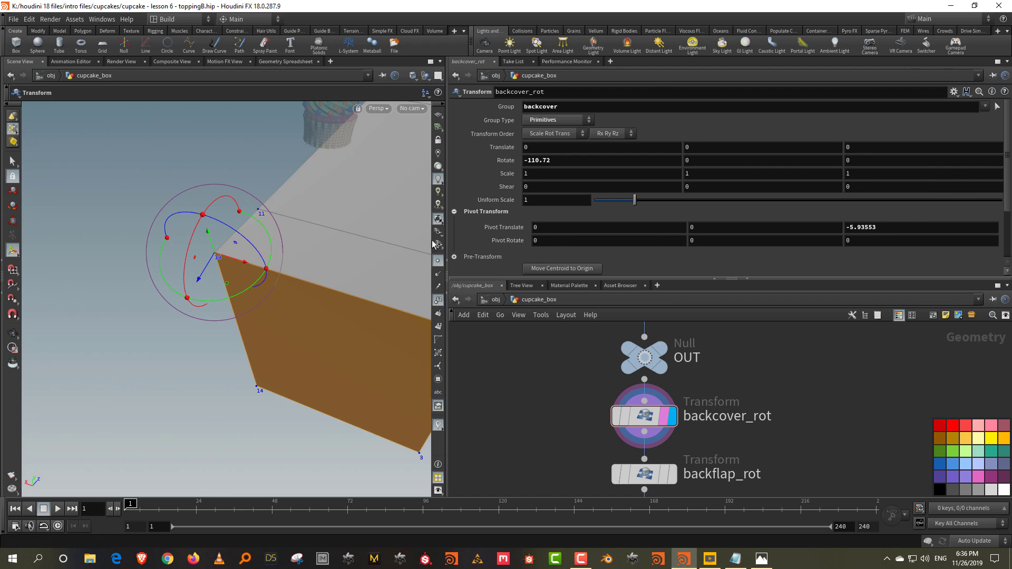
drag(445, 245, 415, 246)
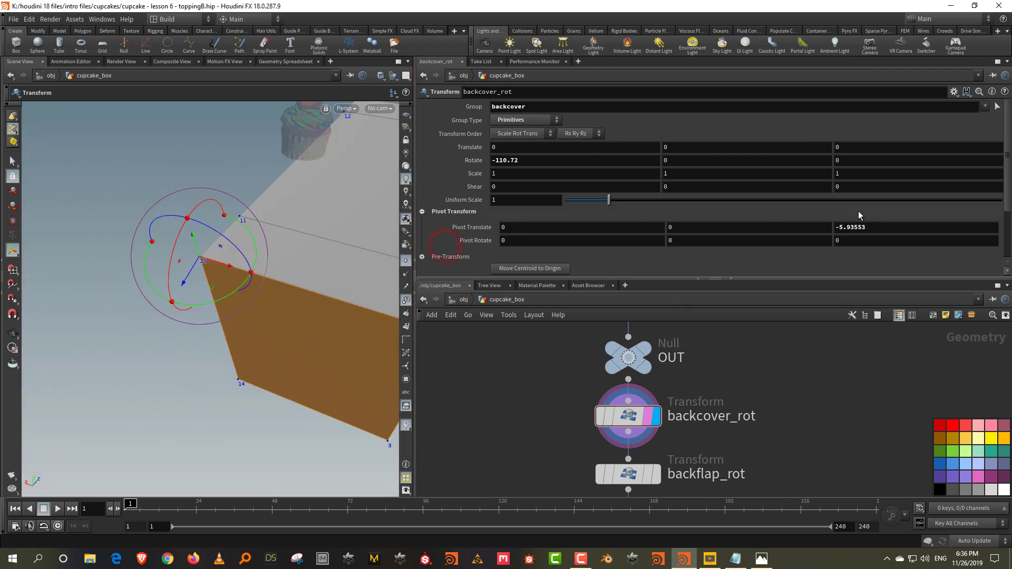
Set backcover_rot's Z pivot translate to the expression point("../OUT" , 13 , "P" , 2) and check its evaluated value.
click(885, 225)
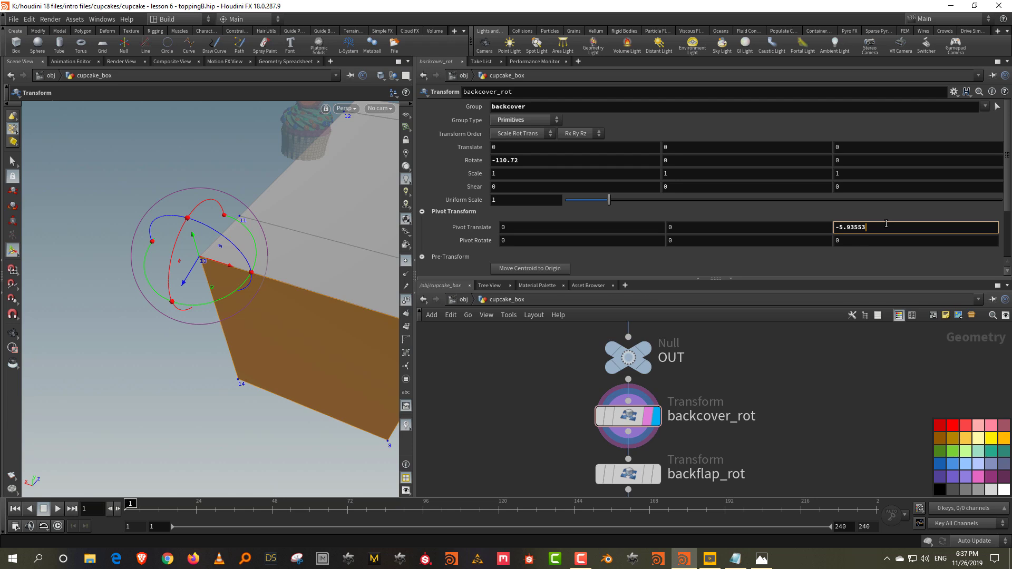
key(BackSpace)
key(BackSpace)
key(BackSpace)
key(BackSpace)
key(BackSpace)
key(BackSpace)
key(BackSpace)
key(BackSpace)
text(point)
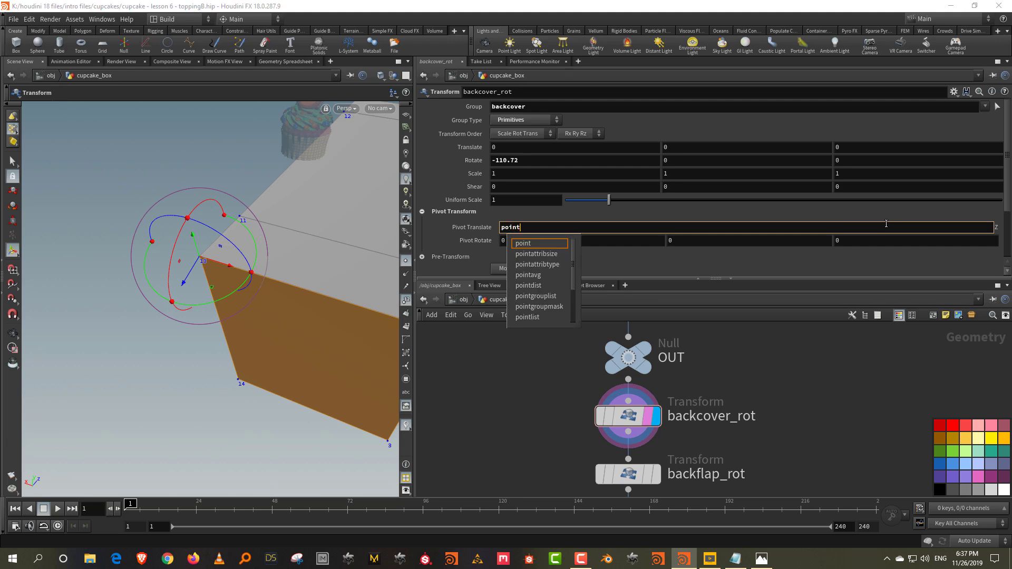
text(("../)
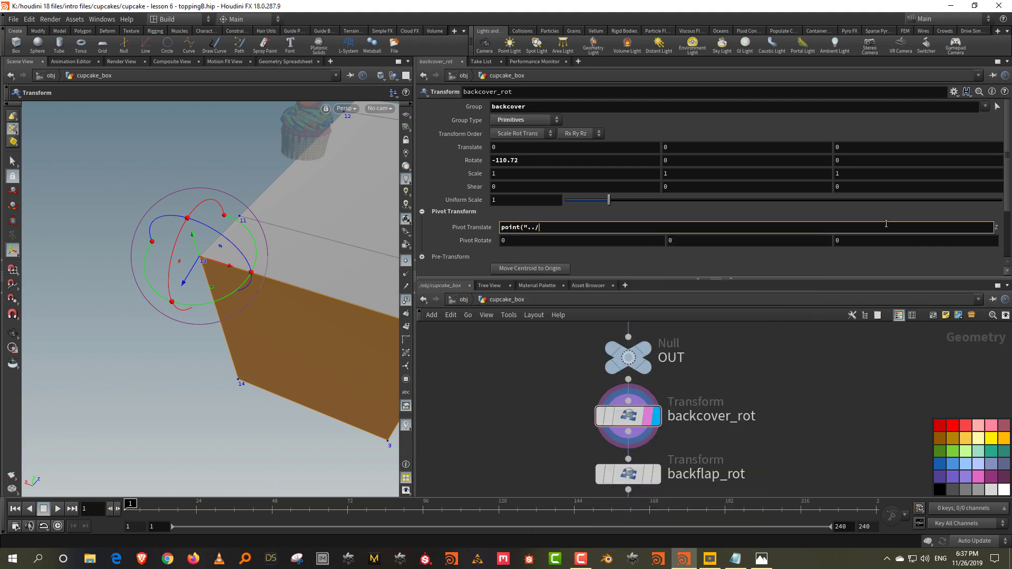
text(OUT)
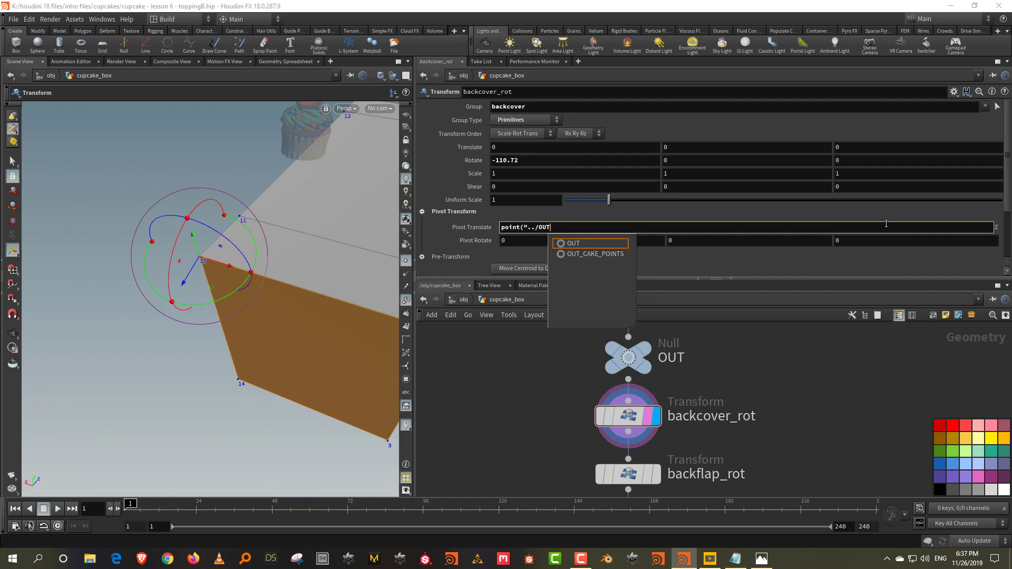
text(" , )
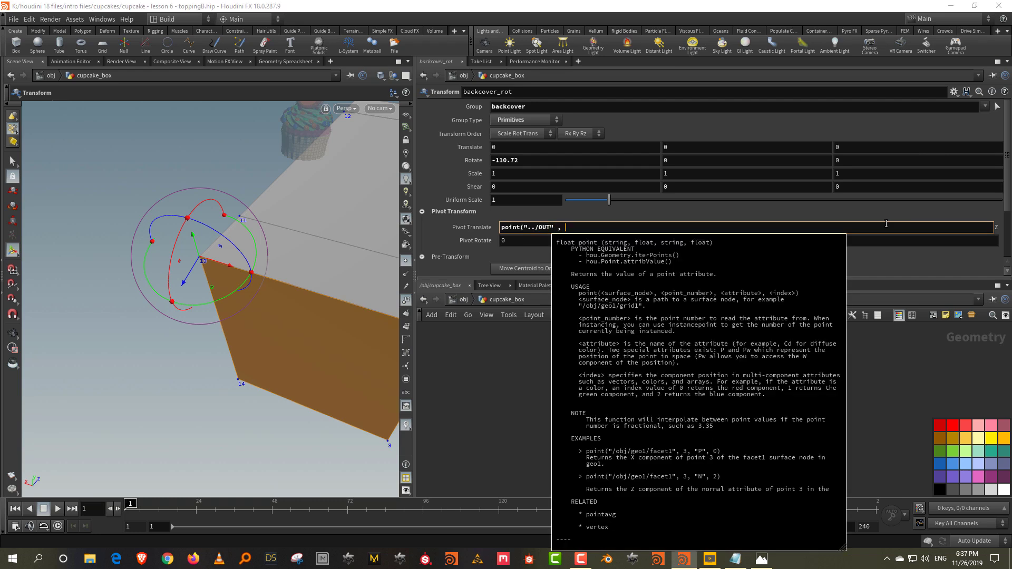
text(13 , "P")
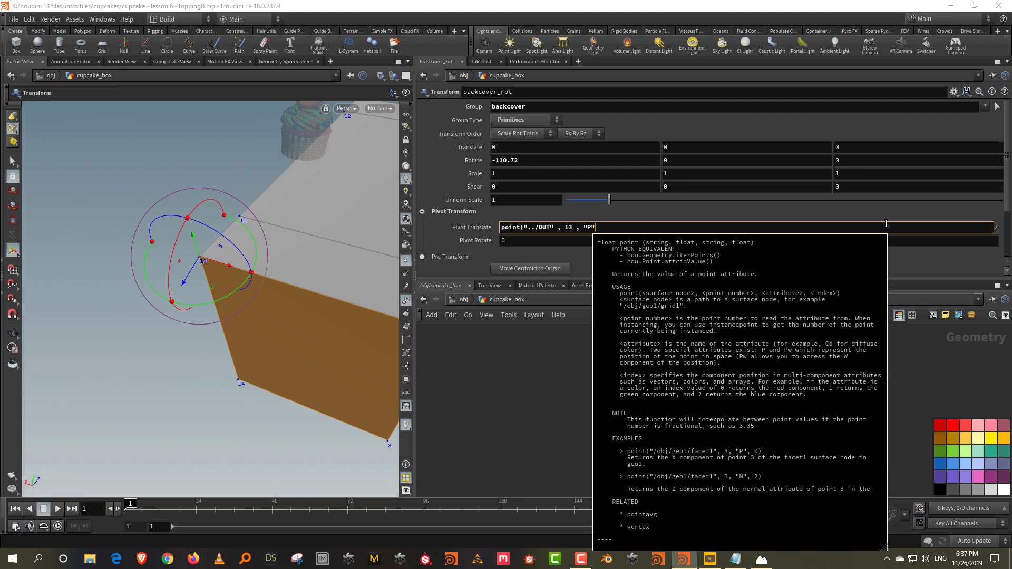
text( , 2))
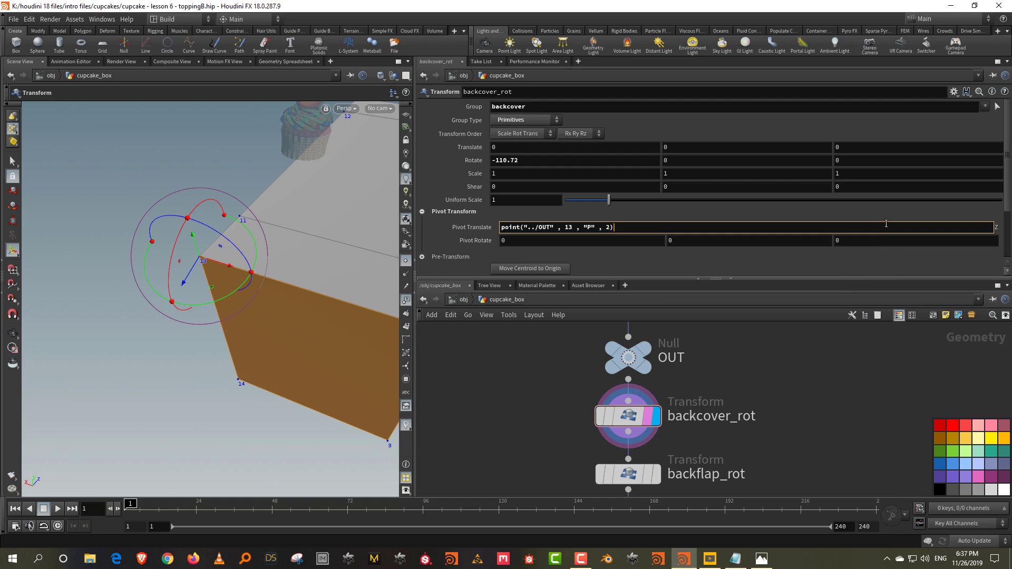
key(Return)
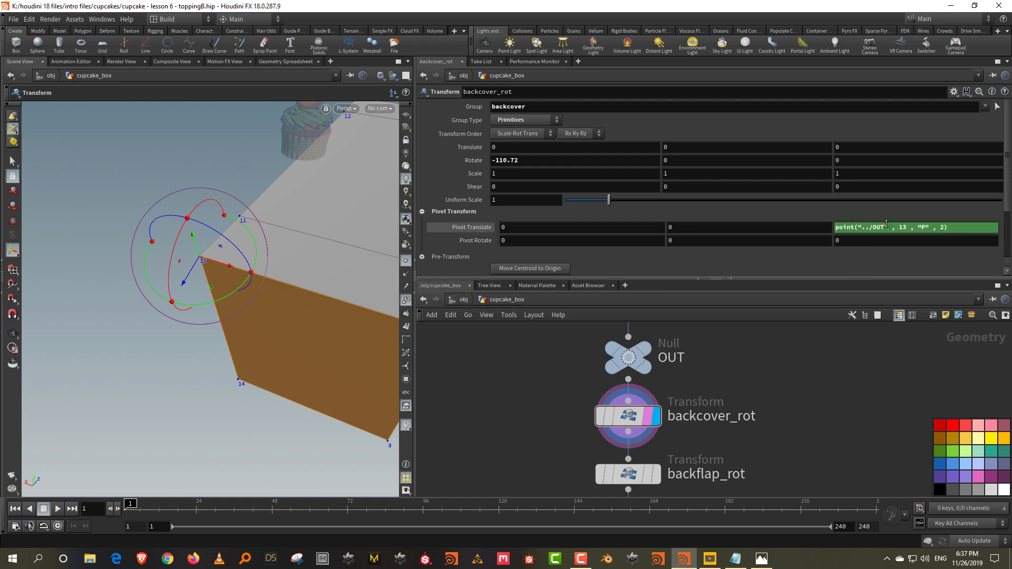
click(482, 227)
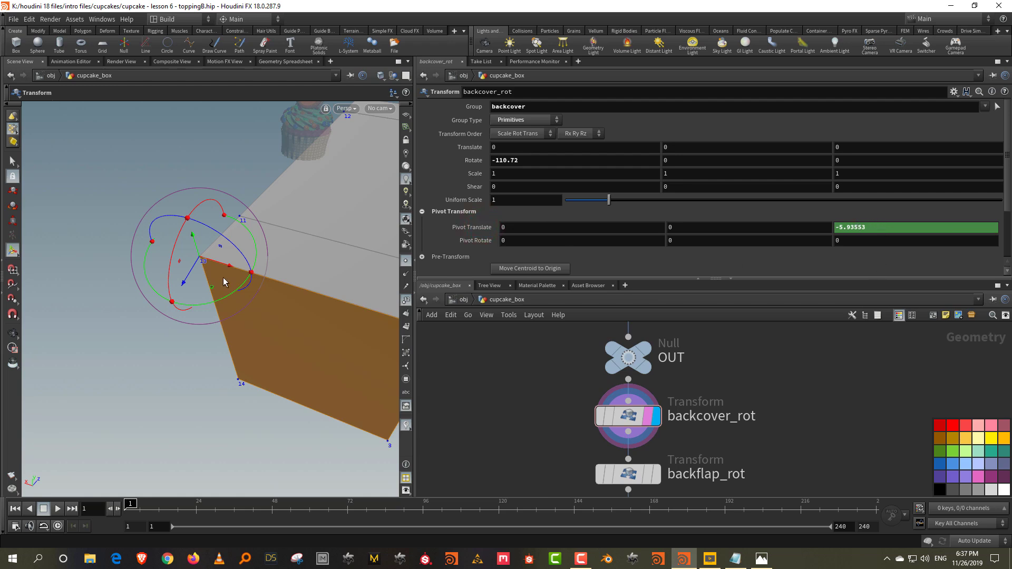
click(463, 230)
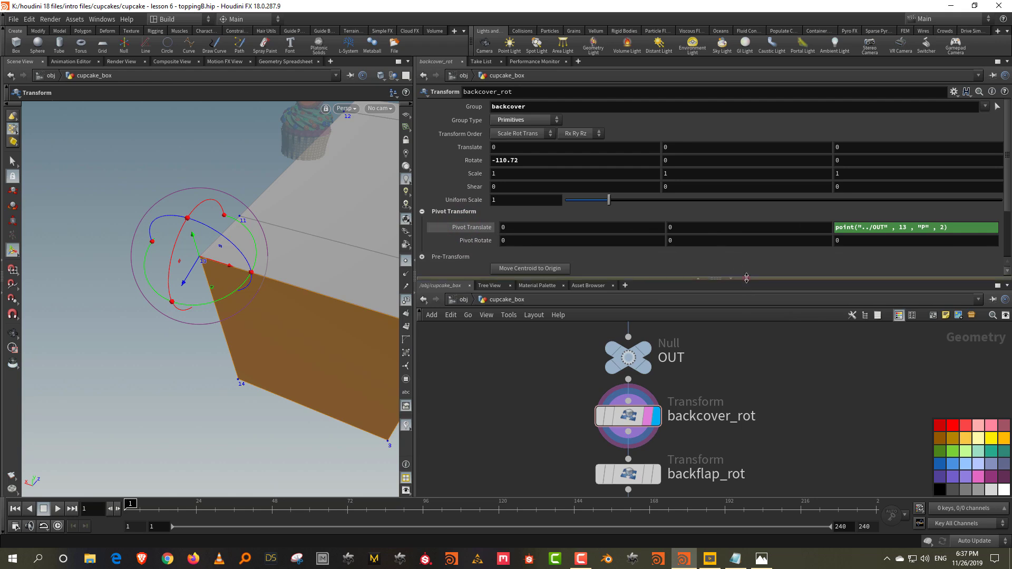
Copy the Z pivot translate expression from backcover_rot.
drag(745, 277, 745, 217)
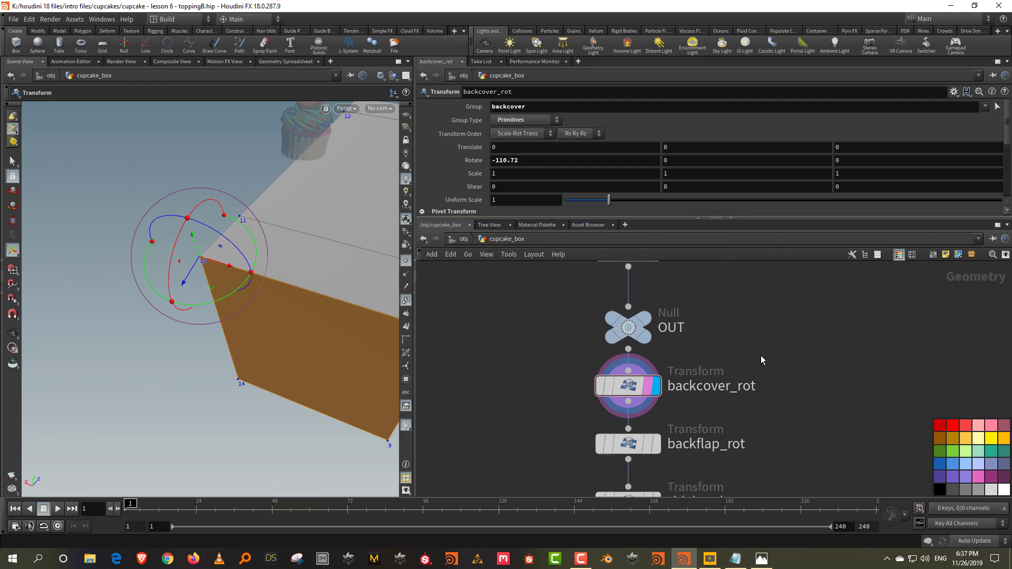
click(753, 372)
scroll(454, 182, down, 3)
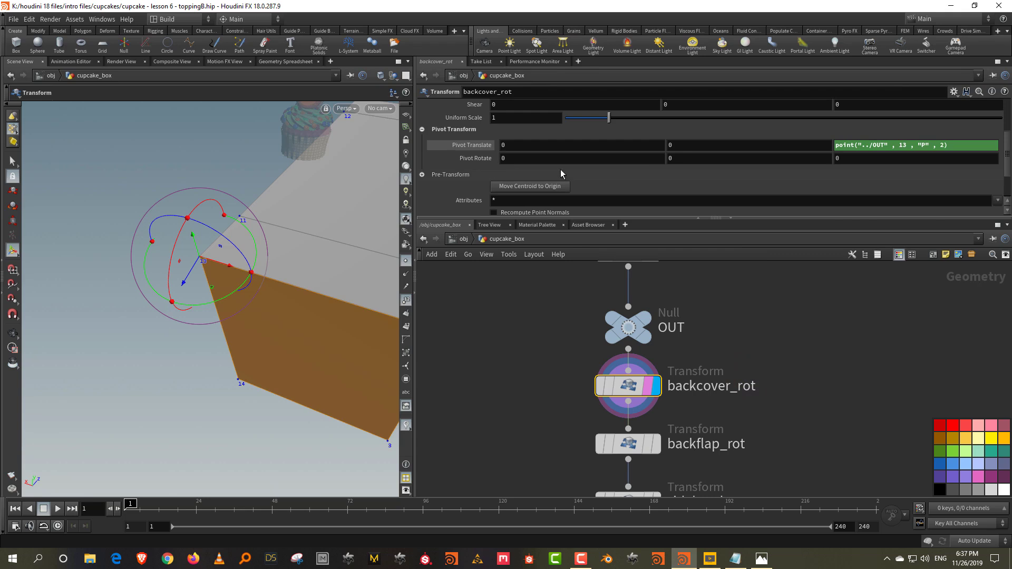
drag(966, 145, 831, 146)
key(ctrl+c)
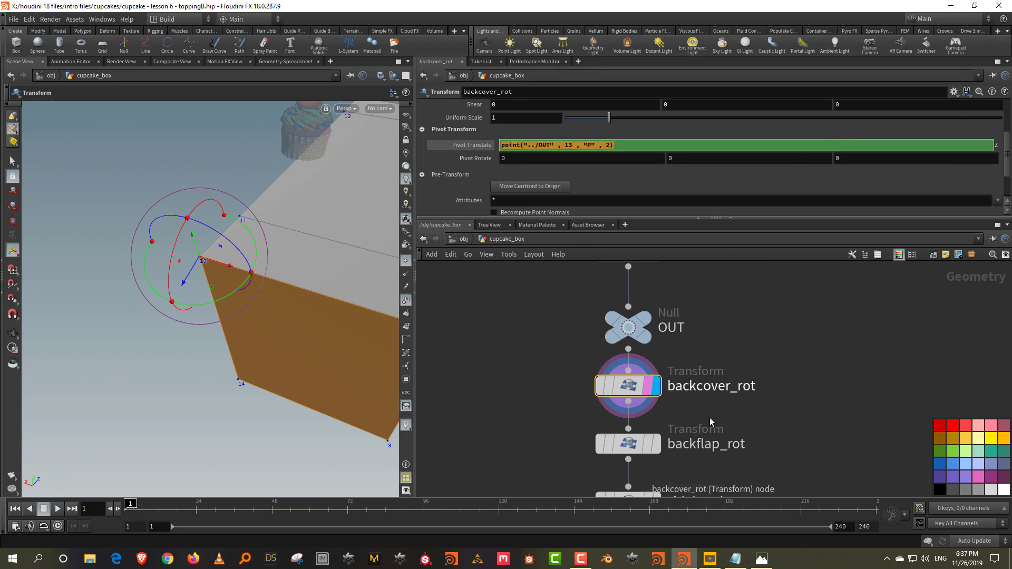
Display and template the backflap_rot Transform, inspect its fold corner, and expand its pivot transform settings.
click(648, 445)
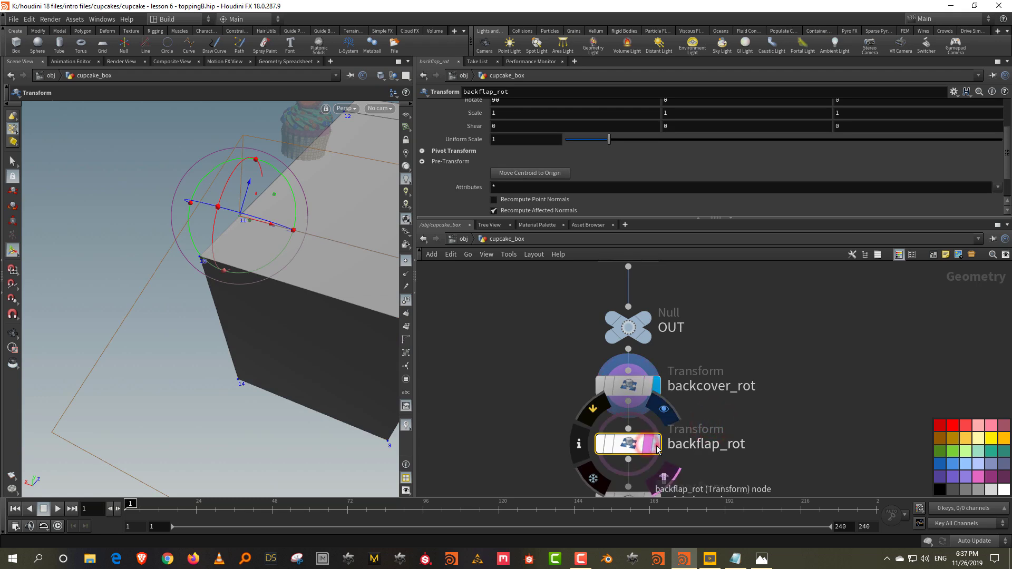
click(654, 444)
alt+drag(223, 206, 350, 211)
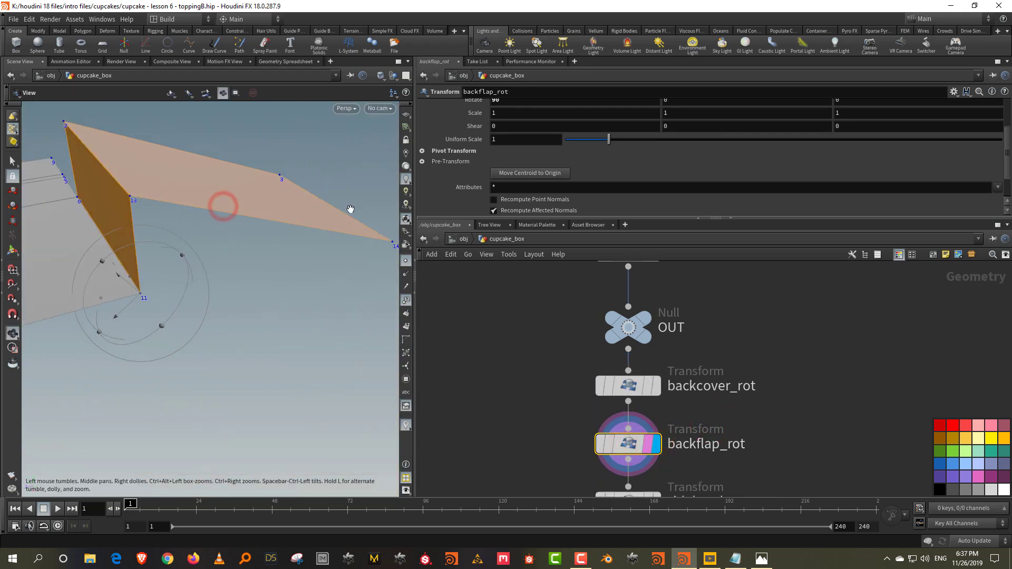
alt+right_drag(235, 231, 231, 246)
alt+drag(242, 237, 269, 233)
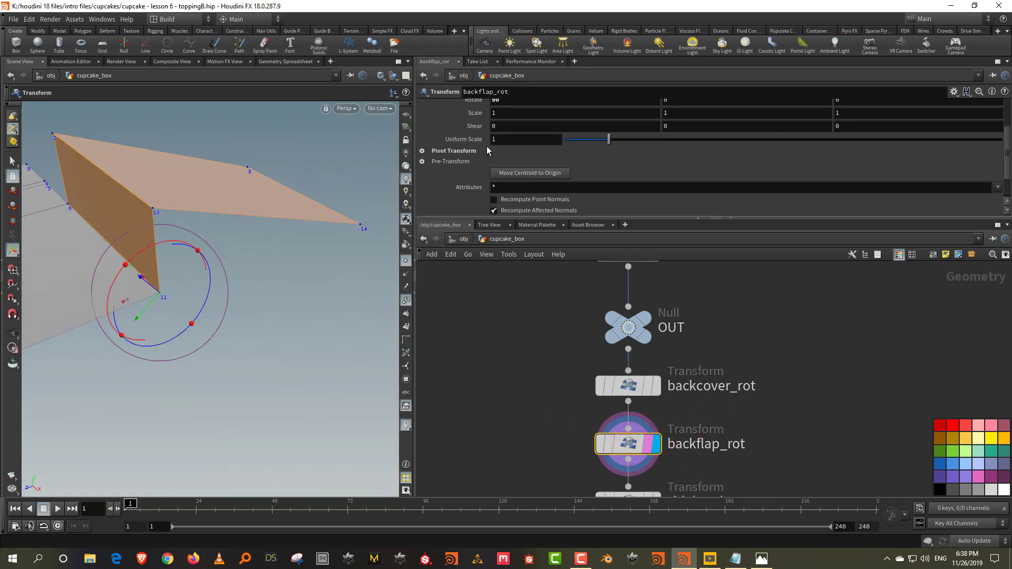
click(422, 151)
Set backflap_rot's Z pivot translate to the expression point("../OUT" , 11 , "P" , 2).
double_click(903, 149)
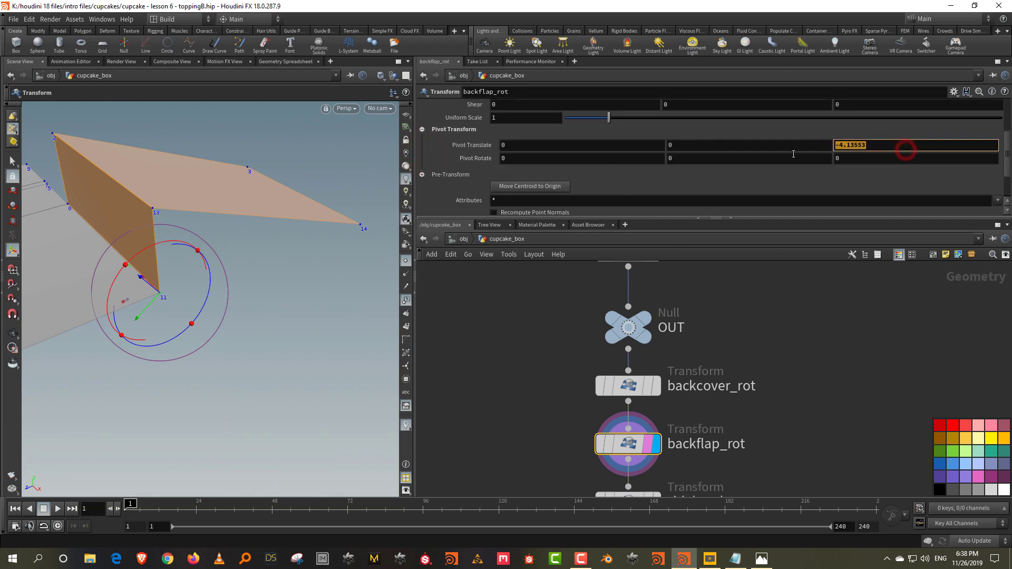
key(ctrl+v)
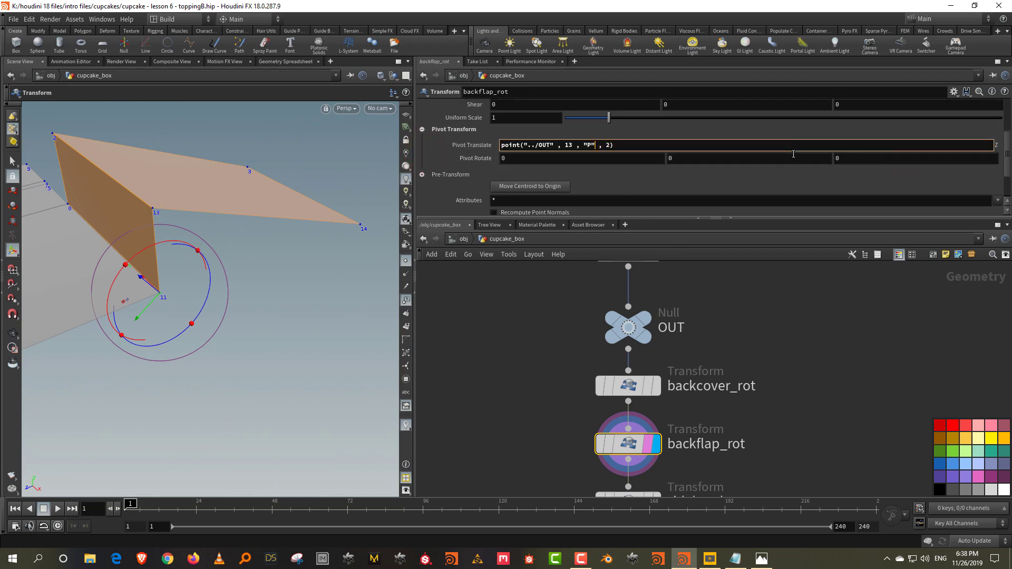
key(Left)
key(Left)
key(Left)
key(BackSpace)
text(1)
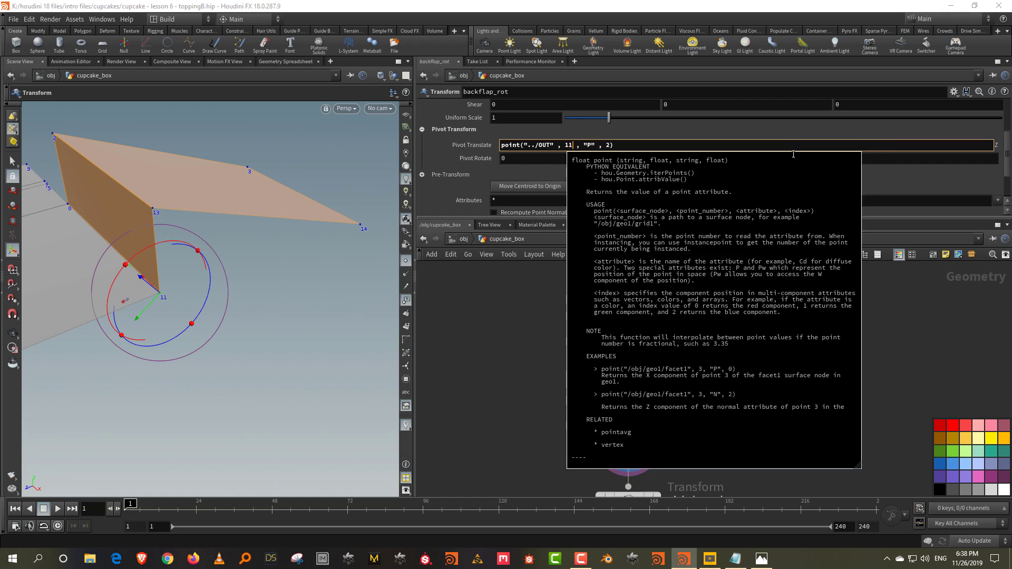
key(Return)
Display and template sidebend3_rot, inspect the point numbers at its fold corner, and expand its pivot transform settings.
middle_drag(749, 469, 768, 343)
click(672, 377)
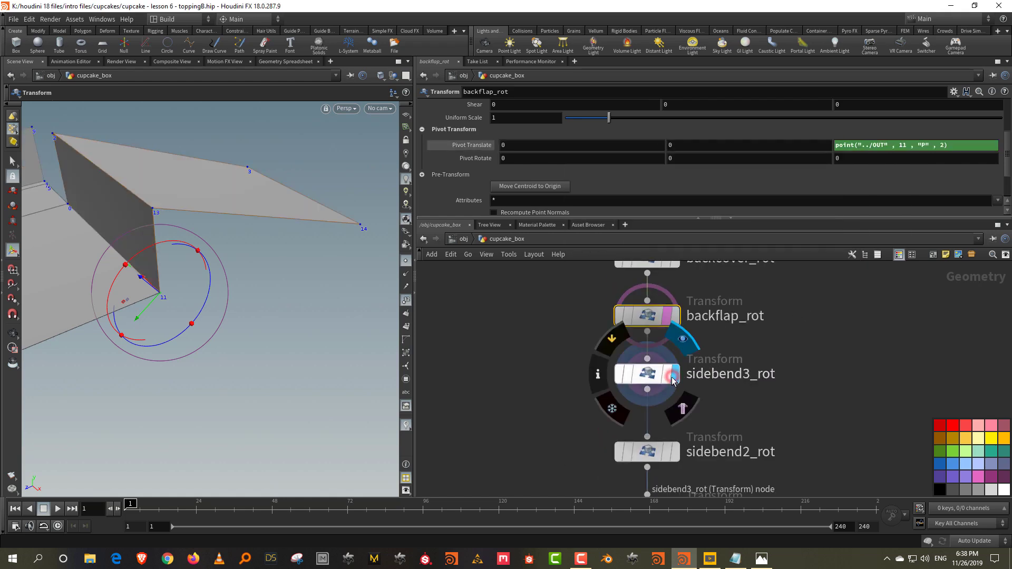
click(665, 376)
alt+right_drag(257, 247, 246, 298)
alt+middle_drag(246, 298, 320, 293)
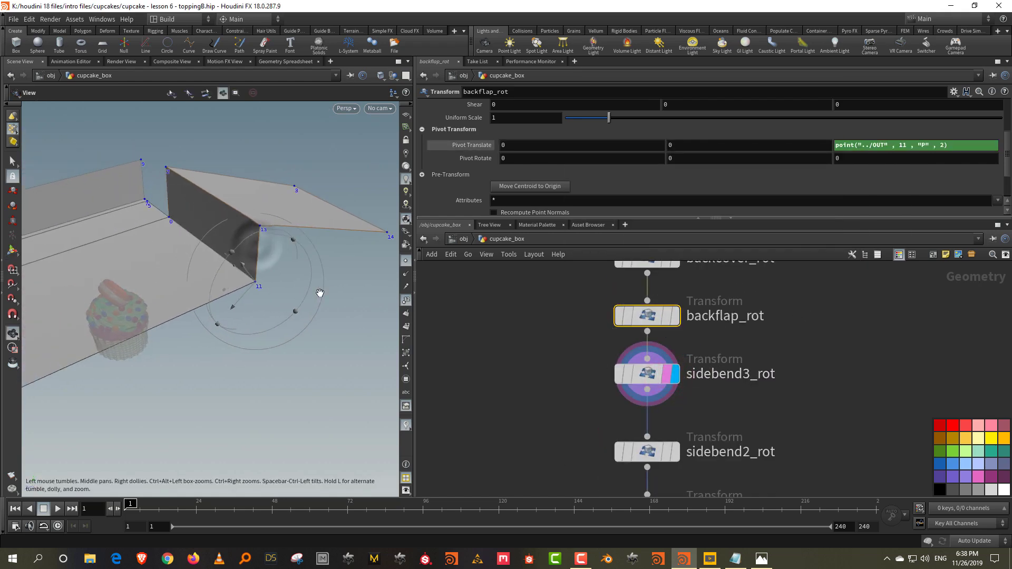
click(647, 375)
drag(190, 245, 211, 259)
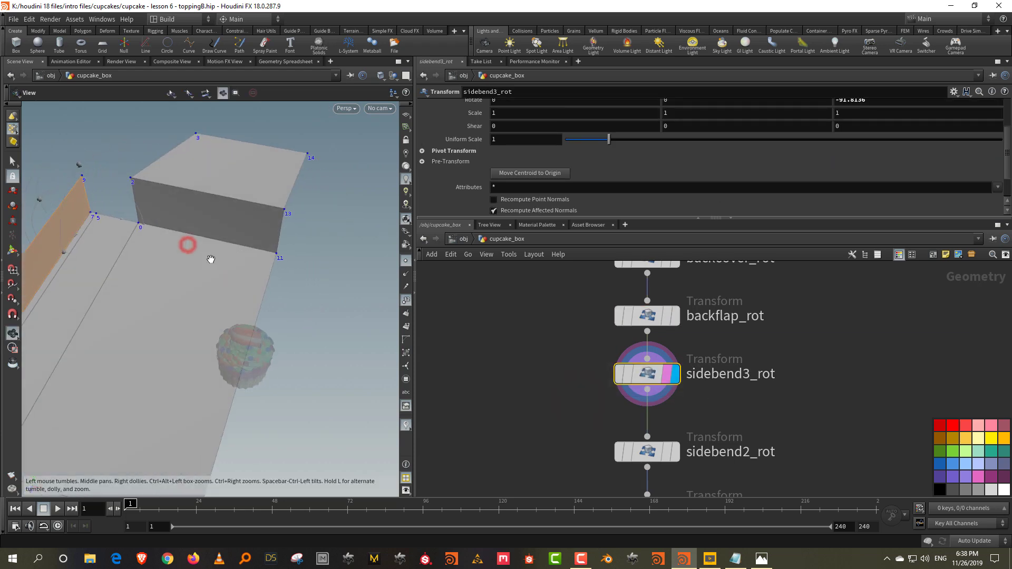
alt+right_drag(126, 247, 58, 205)
alt+middle_drag(59, 206, 151, 262)
alt+right_drag(153, 261, 239, 210)
alt+drag(244, 210, 211, 213)
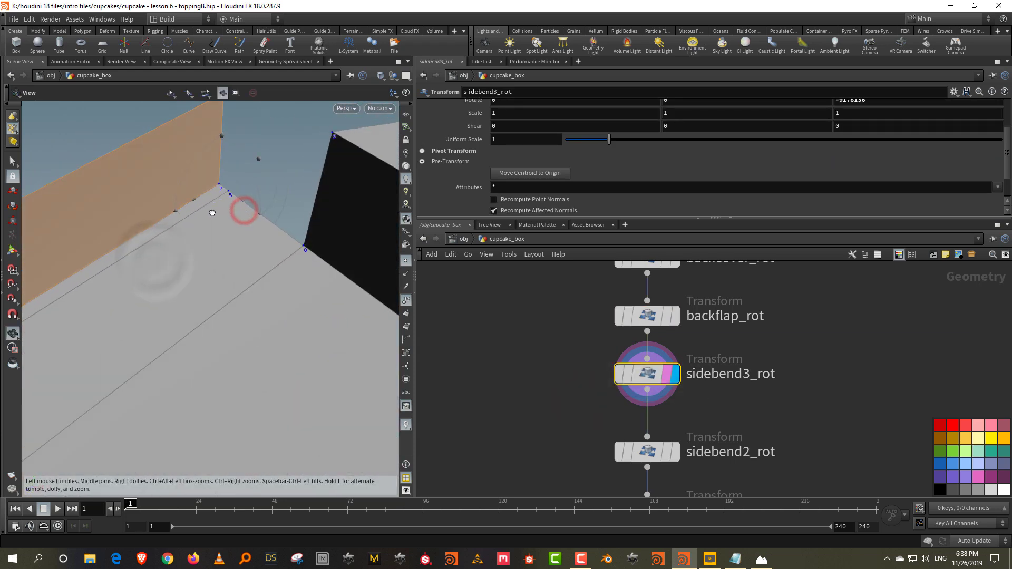
key(Return)
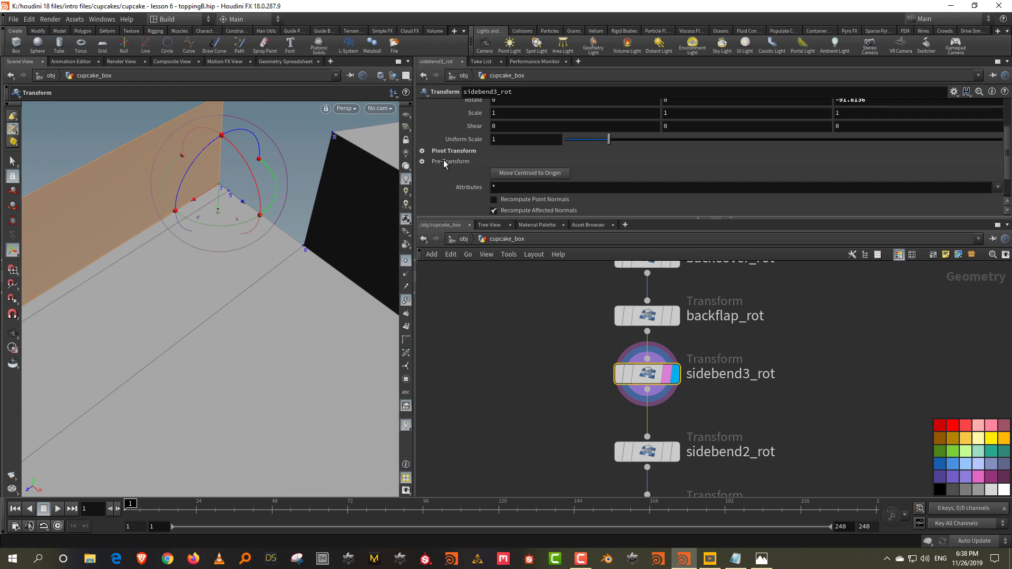
click(422, 151)
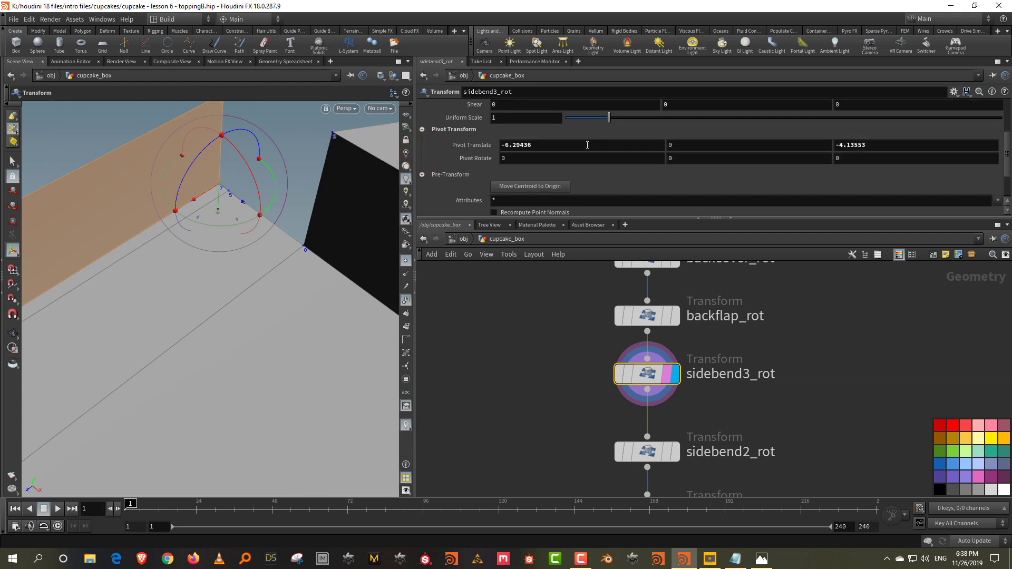
Set sidebend3_rot's Z pivot translate to the expression point("../OUT" , 7 , "P" , 2).
click(887, 146)
key(ctrl+v)
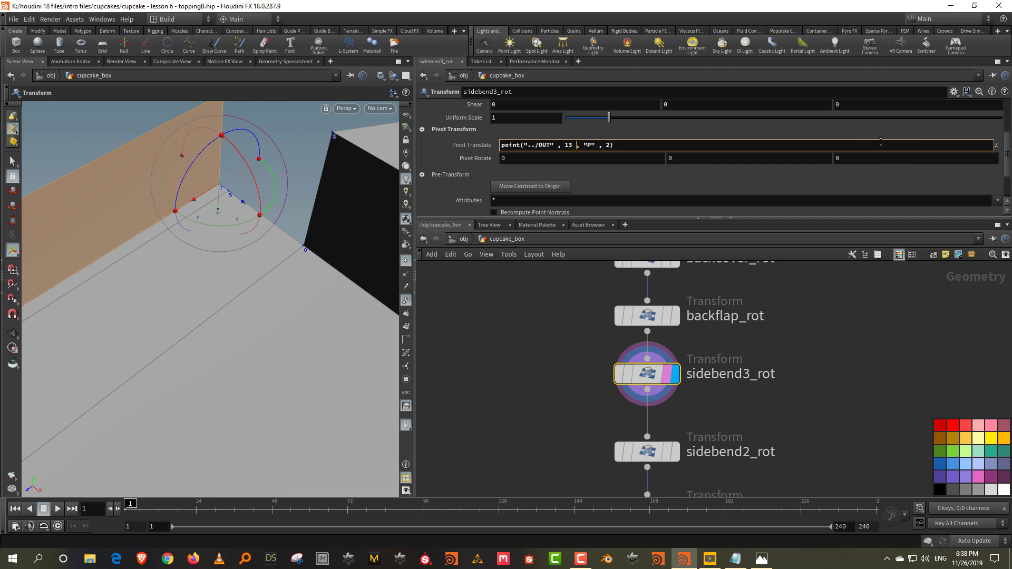
key(BackSpace)
key(BackSpace)
text(7)
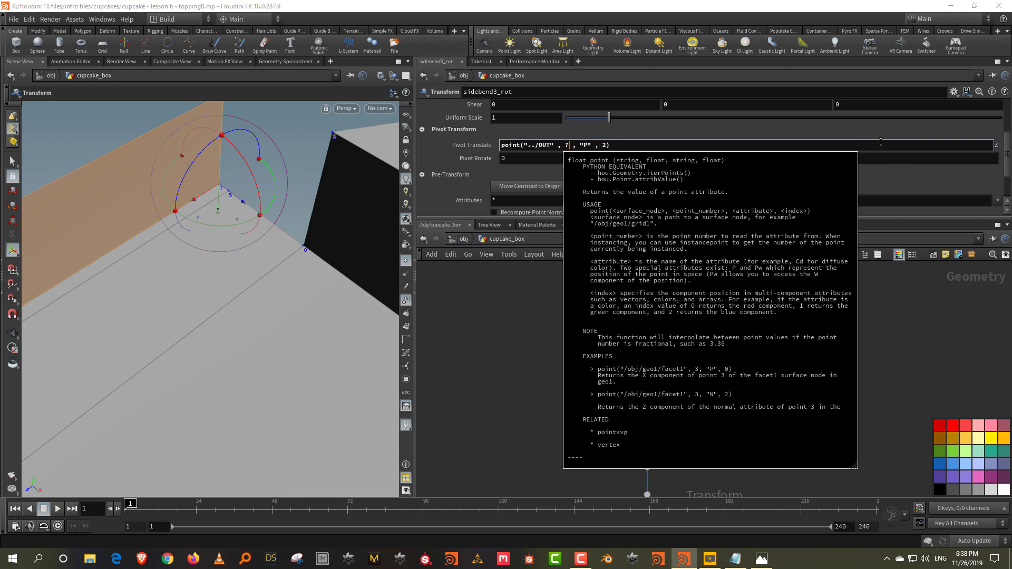
key(Return)
Set sidebend3_rot's X pivot translate to the expression point("../OUT" , 7 , "P" , 0).
click(623, 145)
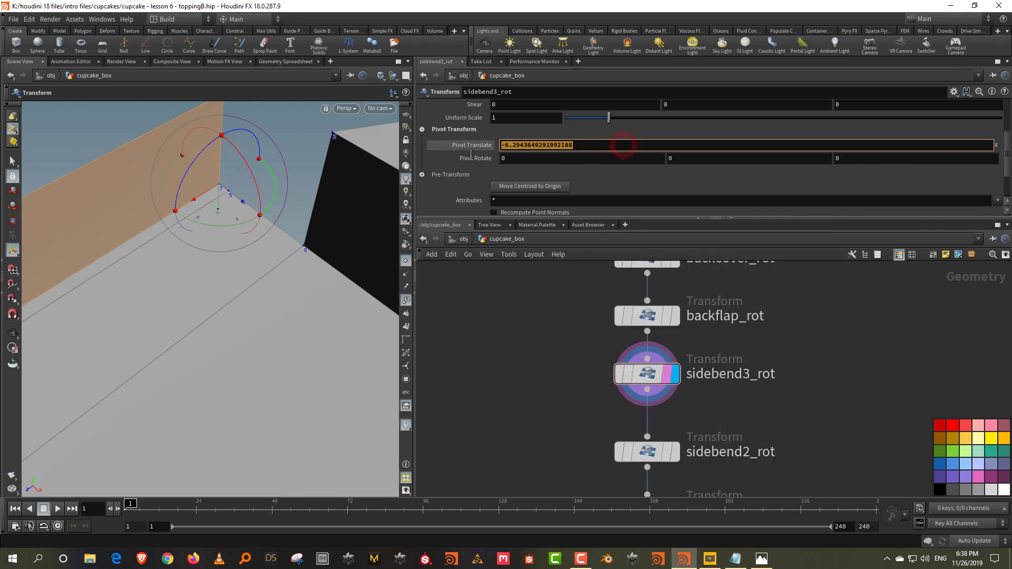
key(ctrl+v)
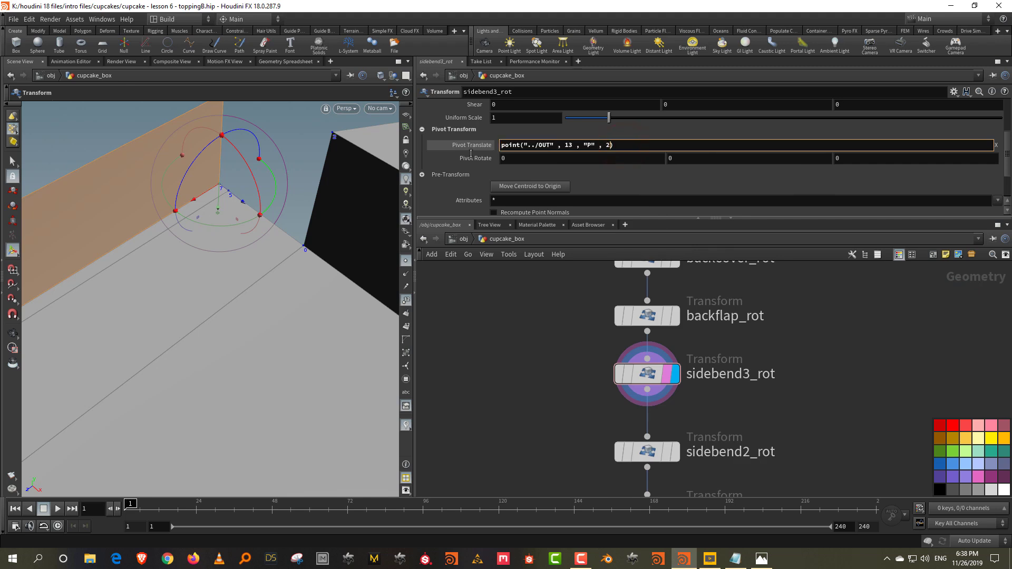
key(BackSpace)
text(0)
key(BackSpace)
key(BackSpace)
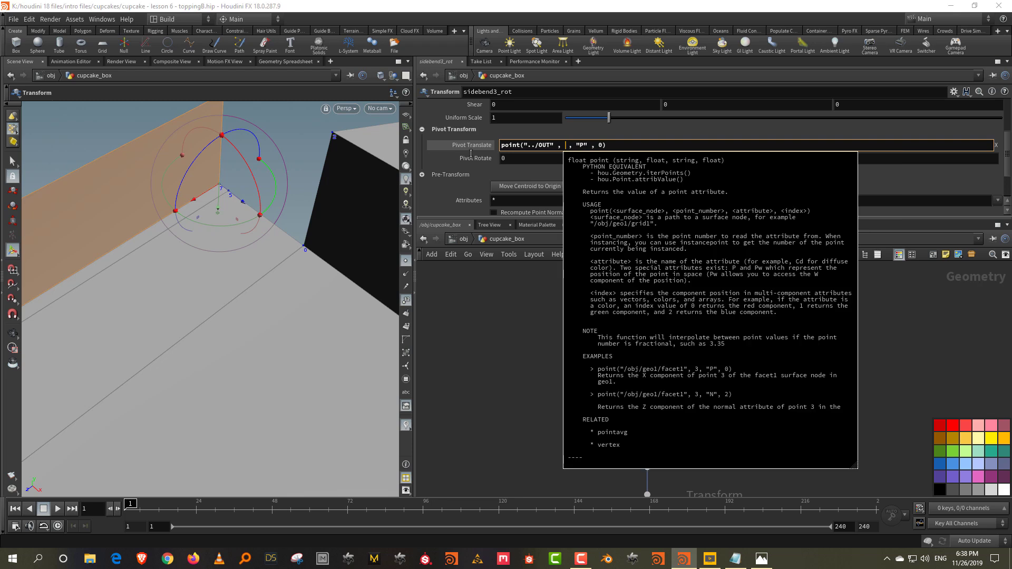
text(7)
key(Return)
Display and template sidebend2_rot, expand its pivot transform settings, and inspect the point numbers at its fold corner.
middle_drag(730, 386, 733, 300)
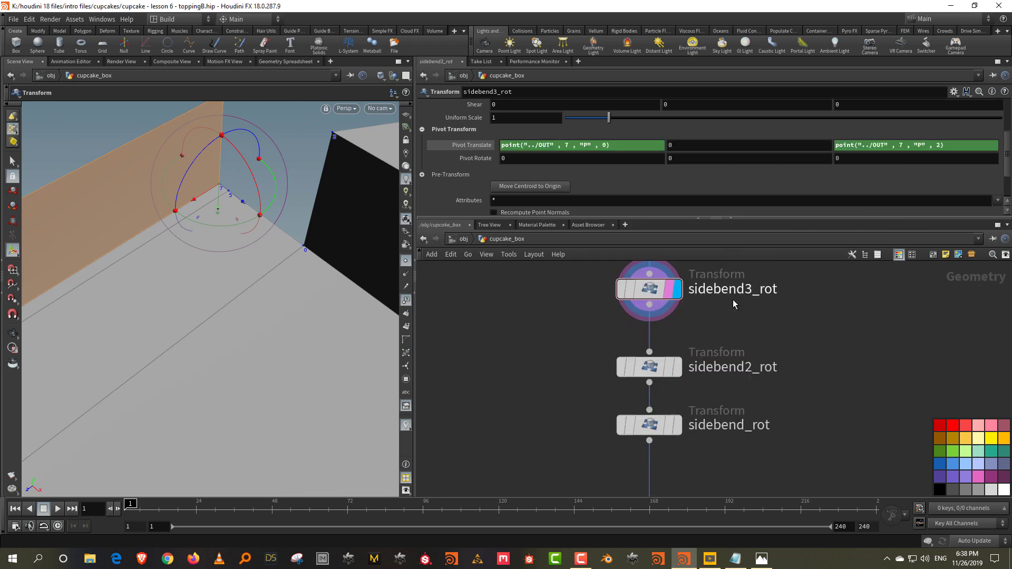
click(677, 370)
click(678, 373)
click(665, 369)
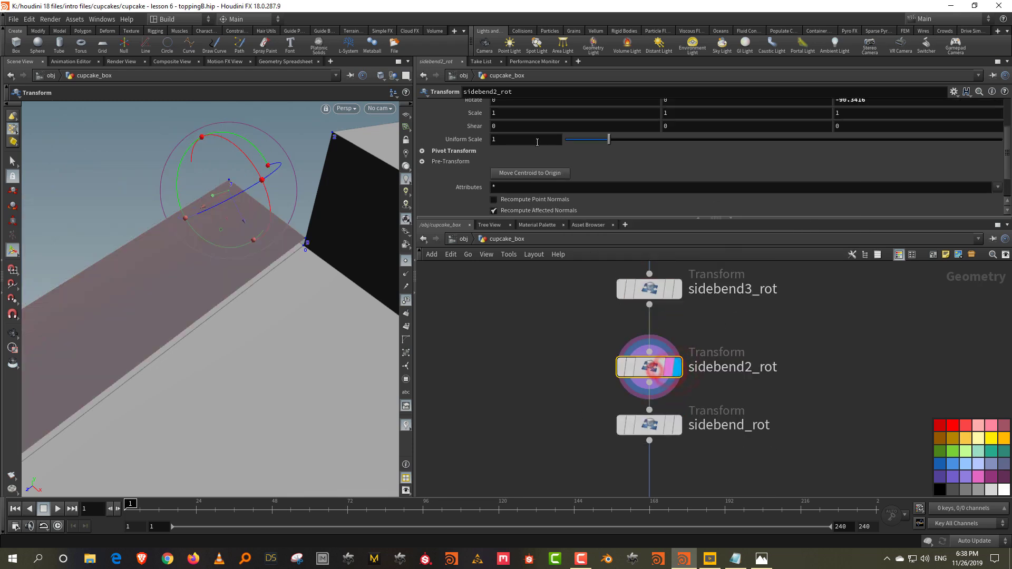
click(423, 151)
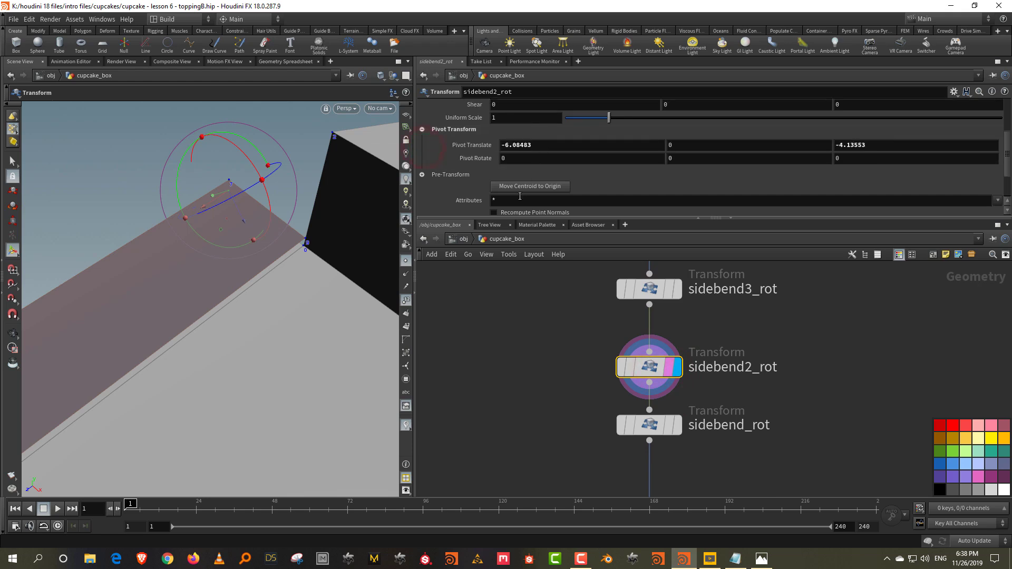
key(Escape)
drag(285, 193, 346, 210)
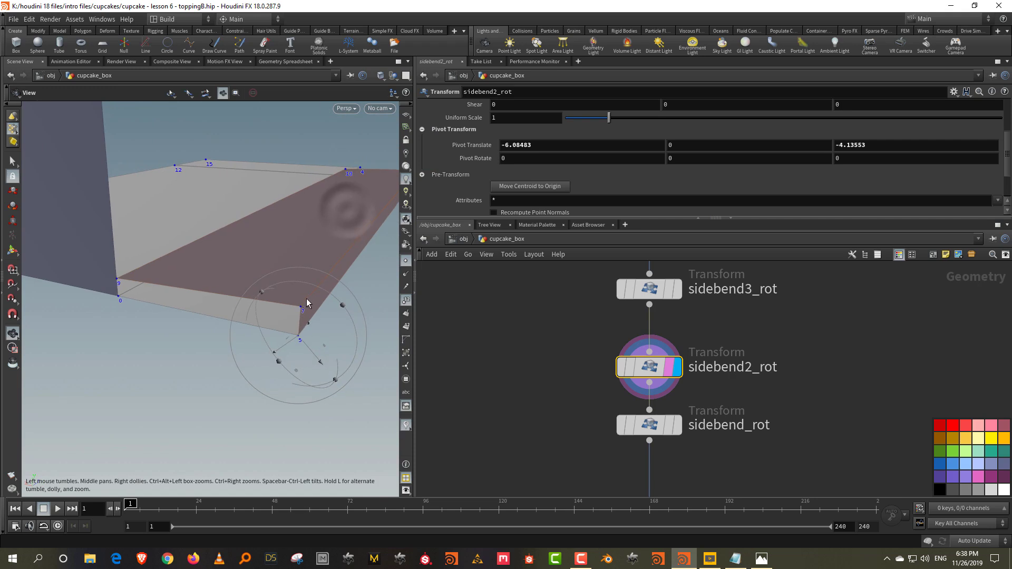
Set sidebend2_rot's X pivot translate to the expression point("../OUT" , 5 , "P" , 0).
drag(580, 145, 473, 145)
text(point("../OUT" , 13 , "P" , 2))
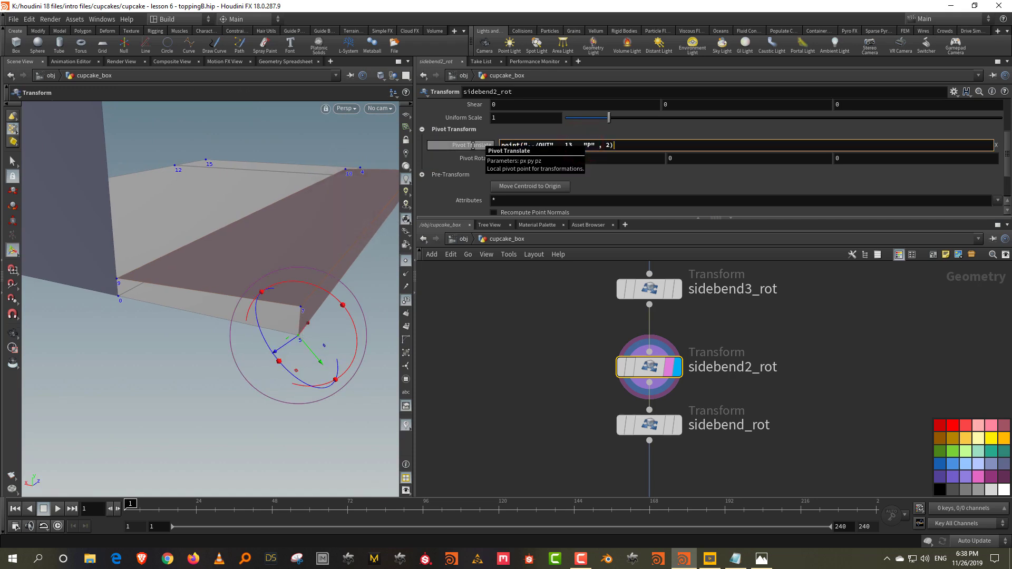
key(Left)
key(BackSpace)
text(0)
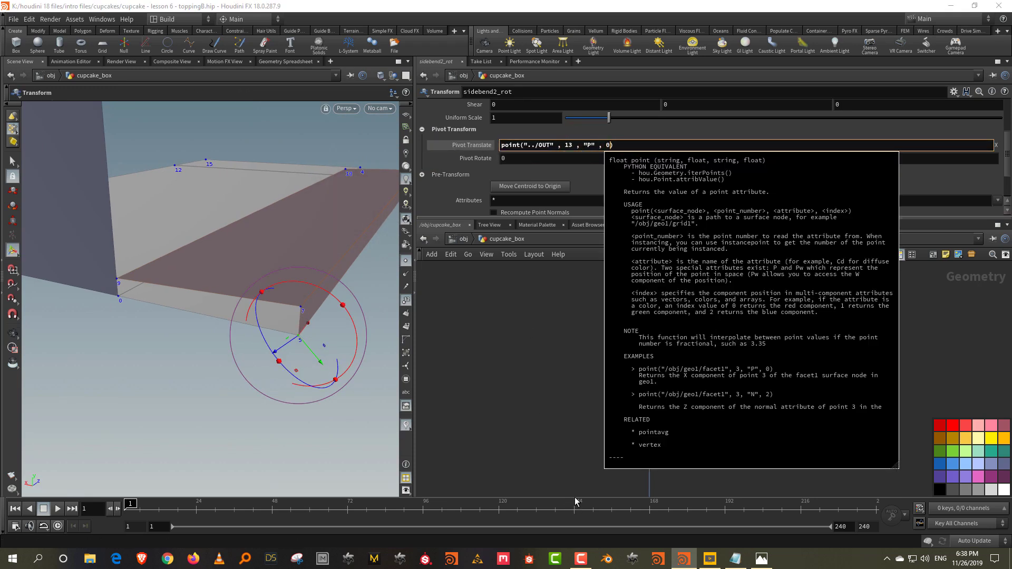
key(Left)
key(Left)
key(Left)
key(Left)
key(Left)
key(Left)
key(Left)
key(Left)
key(Left)
key(Left)
key(BackSpace)
key(BackSpace)
text(5)
key(Return)
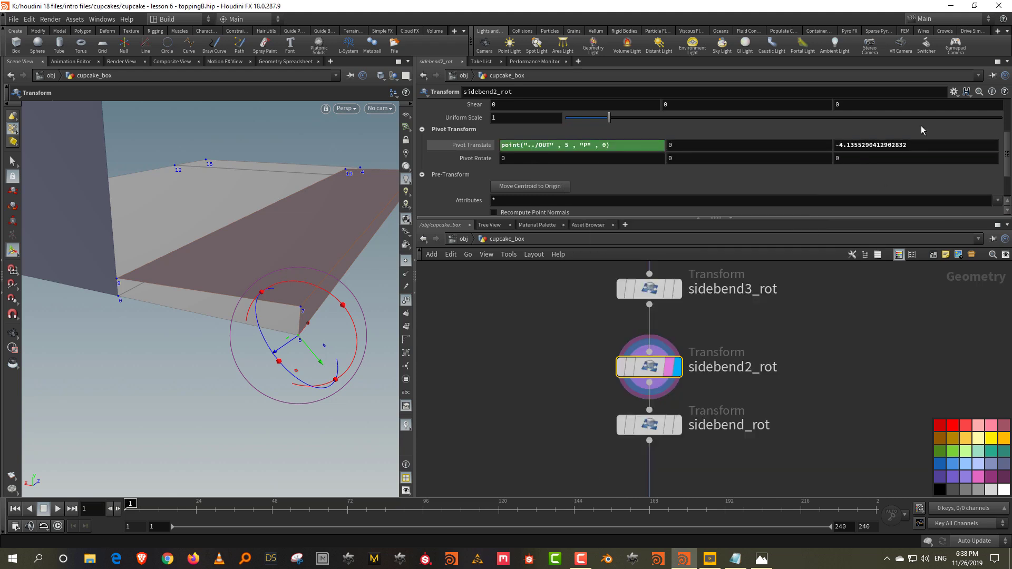
Set sidebend2_rot's Z pivot translate to the expression point("../OUT" , 5 , "P" , 2).
click(925, 145)
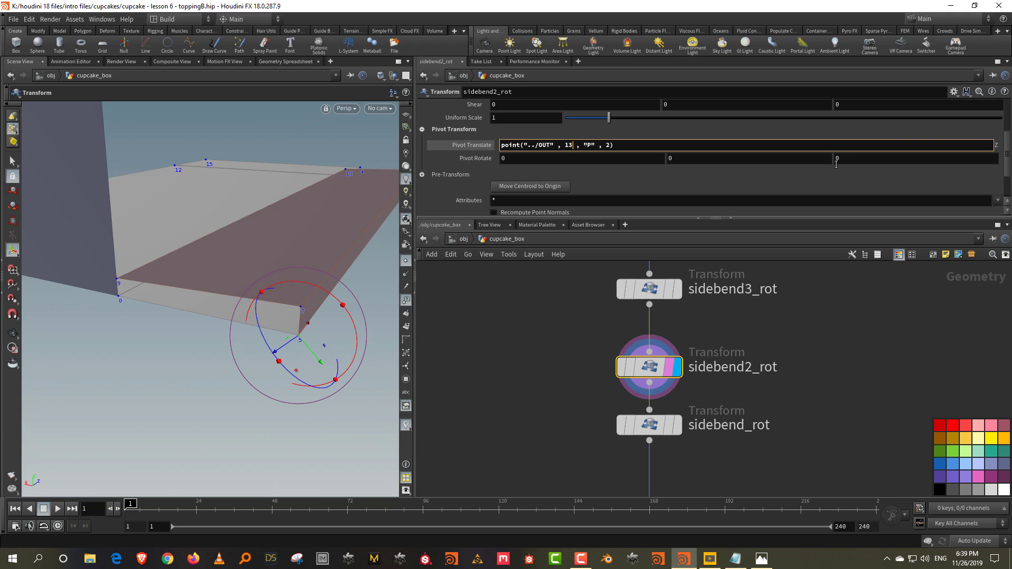
key(BackSpace)
key(BackSpace)
text(5)
key(Return)
Display and template sidebend_rot, show its pivot transform settings, and inspect its fold corner.
key(r)
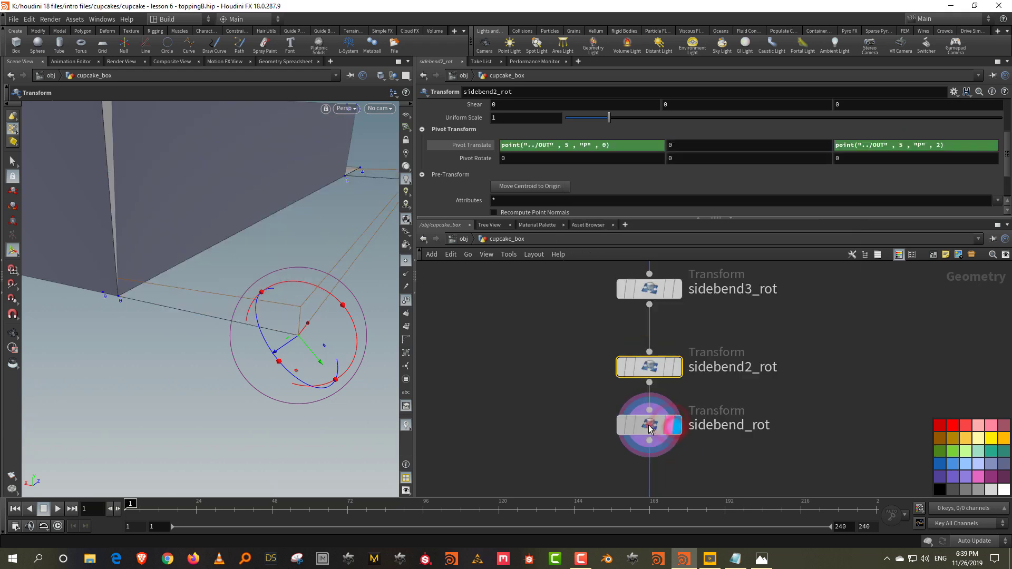
click(650, 427)
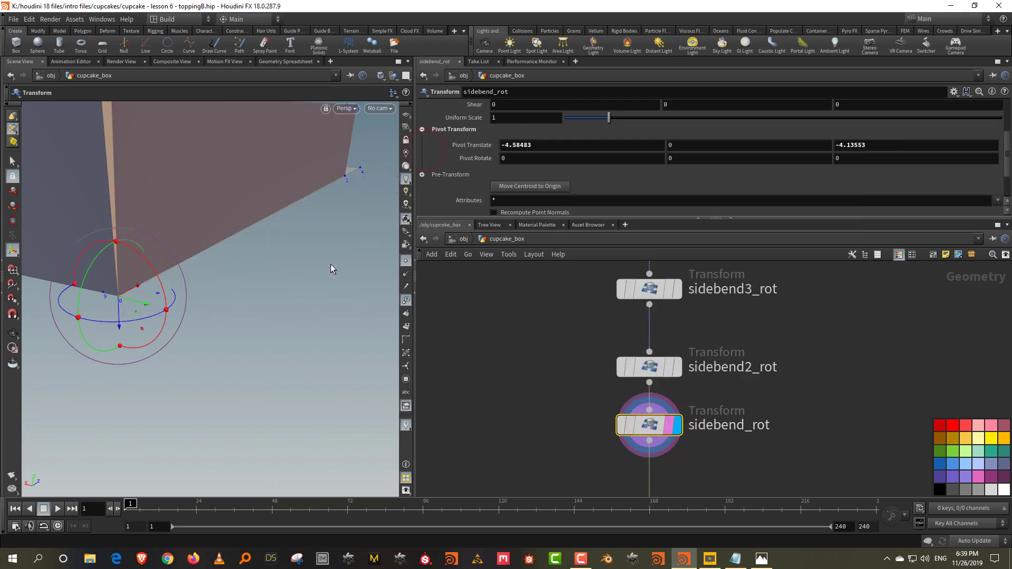
mouse_move(281, 280)
alt+mouse_down()
mouse_move(295, 281)
mouse_move(265, 291)
alt+mouse_up()
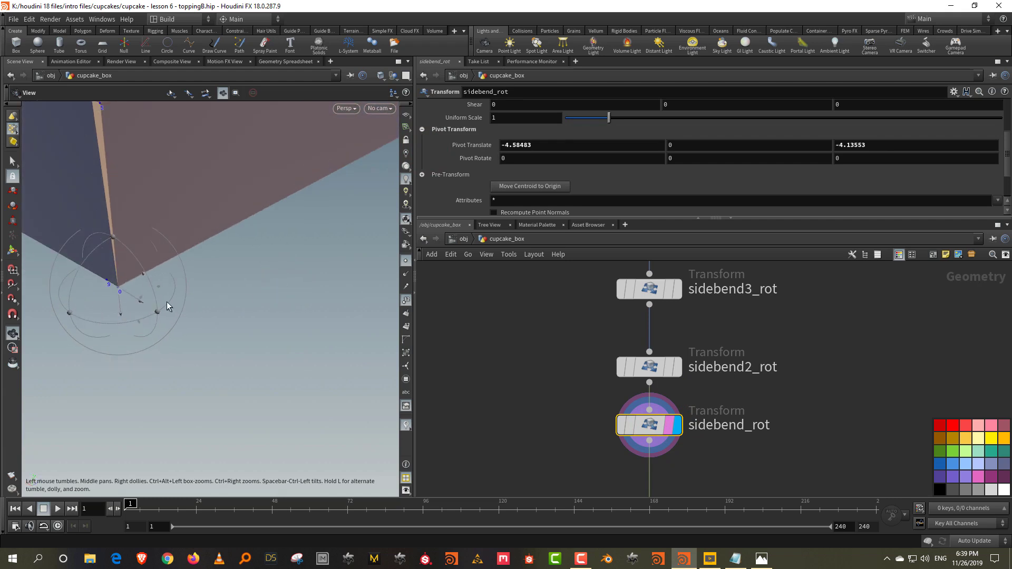
Set sidebend_rot's X pivot translate to the expression point("../OUT" , 0 , "P" , 0).
drag(561, 144, 492, 148)
text(point("../OUT" , 13 , "P" , ))
key(Left)
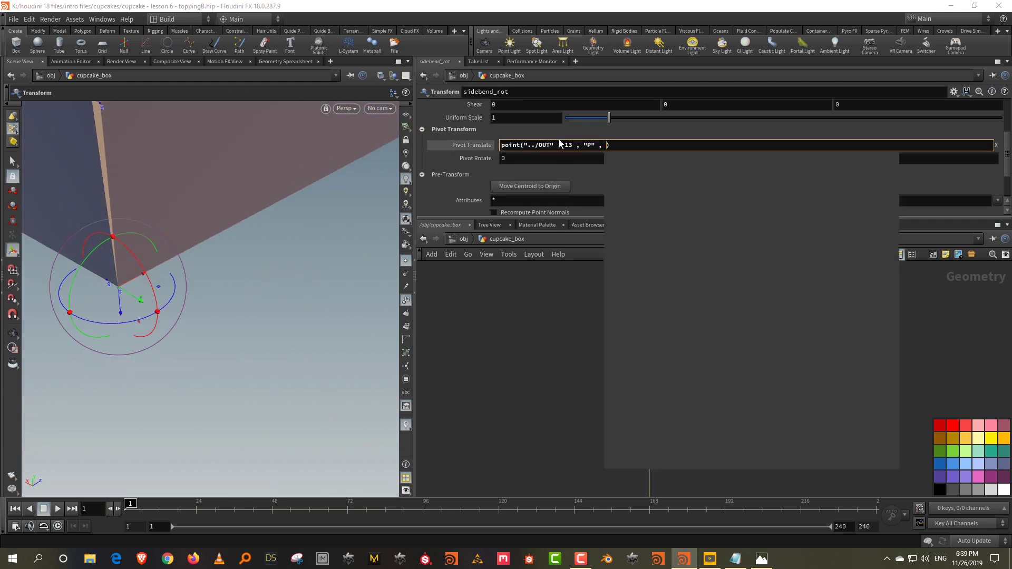
text(0)
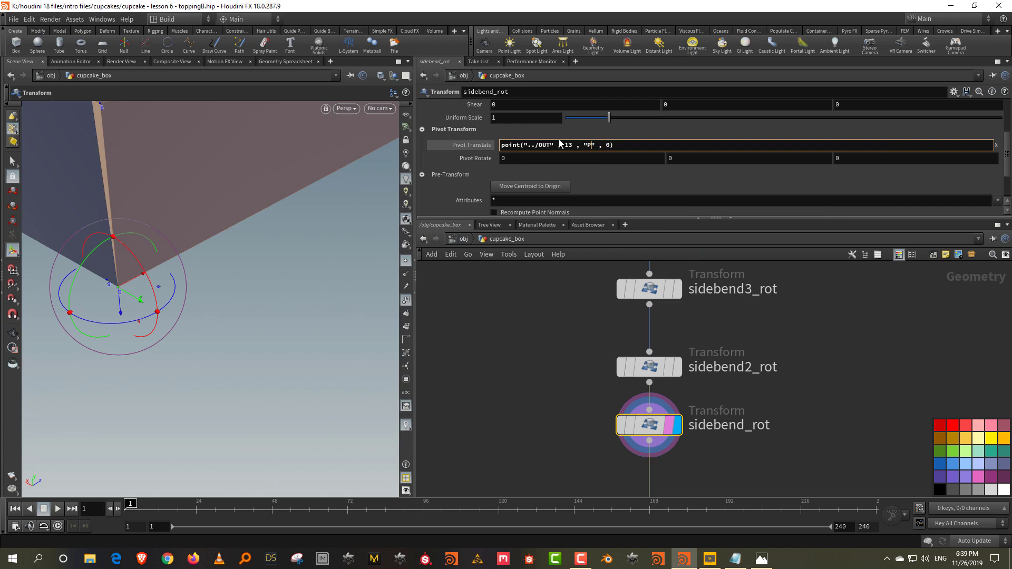
key(Left)
key(Left)
key(Left)
key(Left)
key(Left)
key(BackSpace)
key(BackSpace)
text(0)
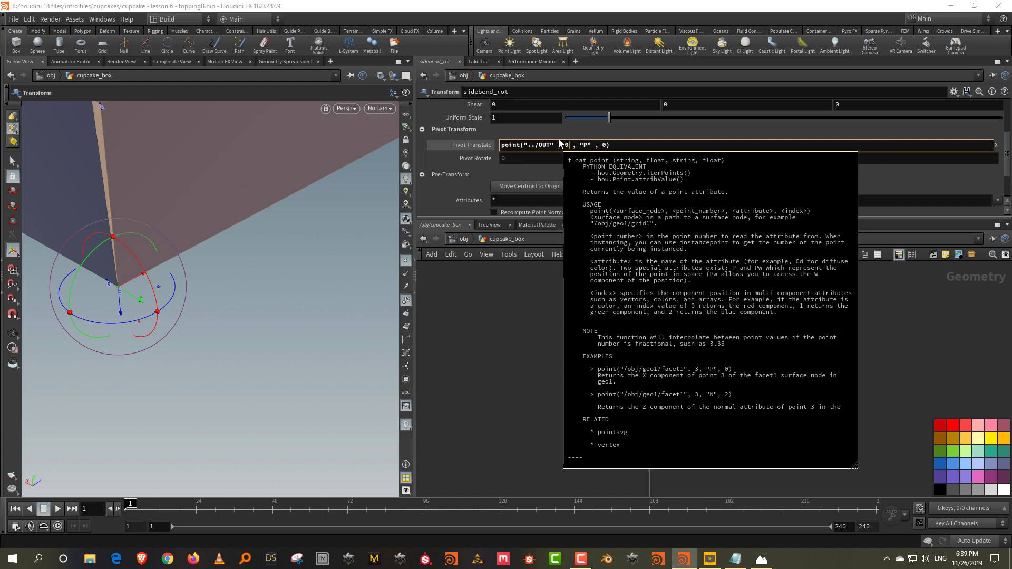
key(Return)
Set sidebend_rot's Z pivot translate to the expression point("../OUT" , 0 , "P" , 2).
click(911, 152)
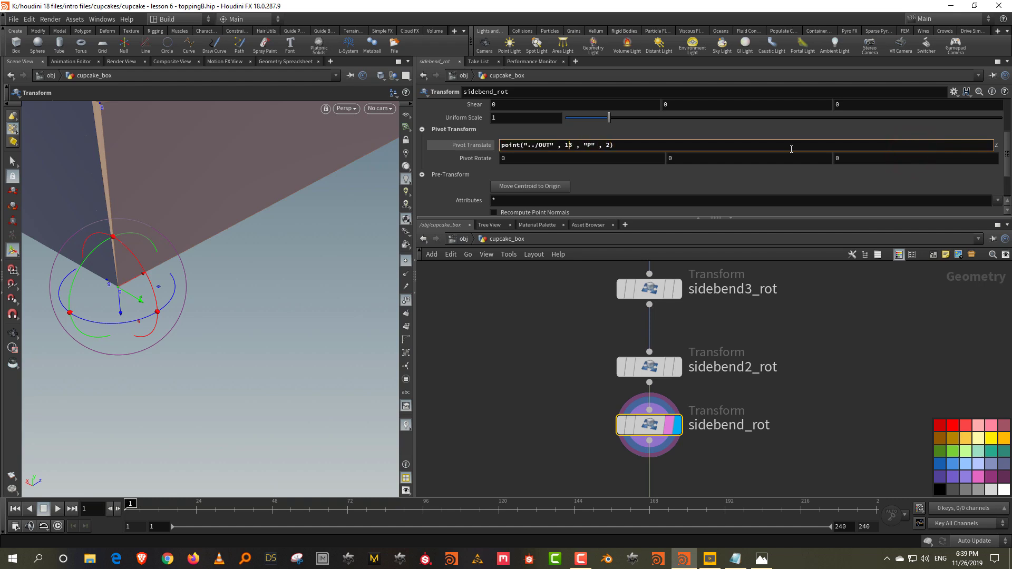
key(BackSpace)
key(BackSpace)
text(0)
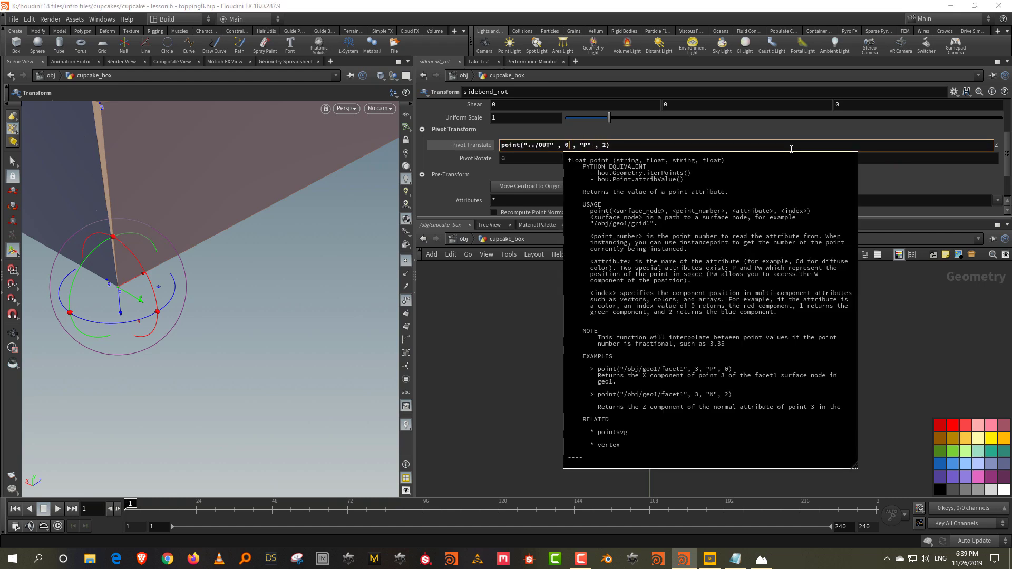
key(Return)
Display and template the Transform node below sidebend_rot, and rename it frontflap_rot.
scroll(817, 306, down, 3)
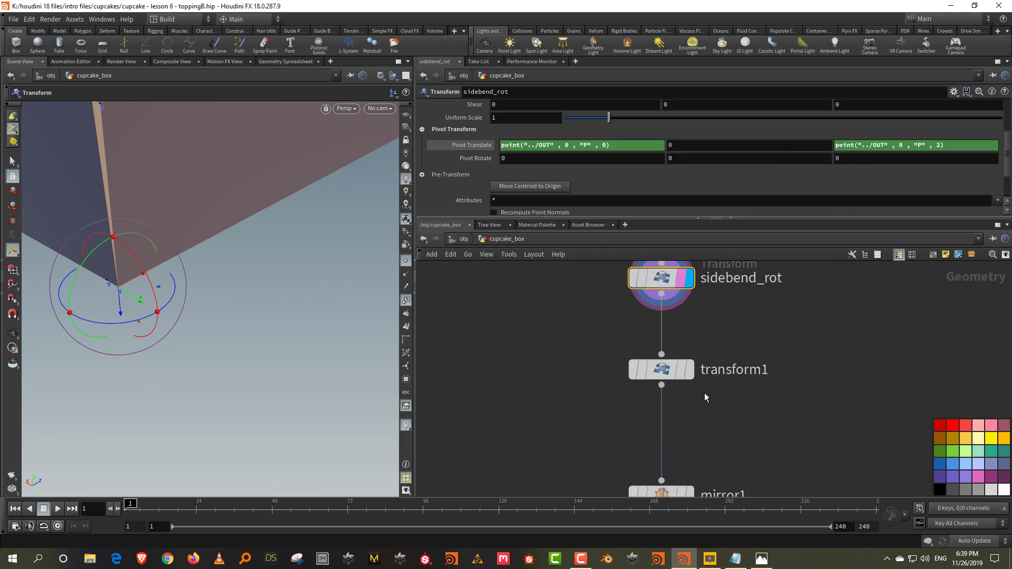
click(688, 372)
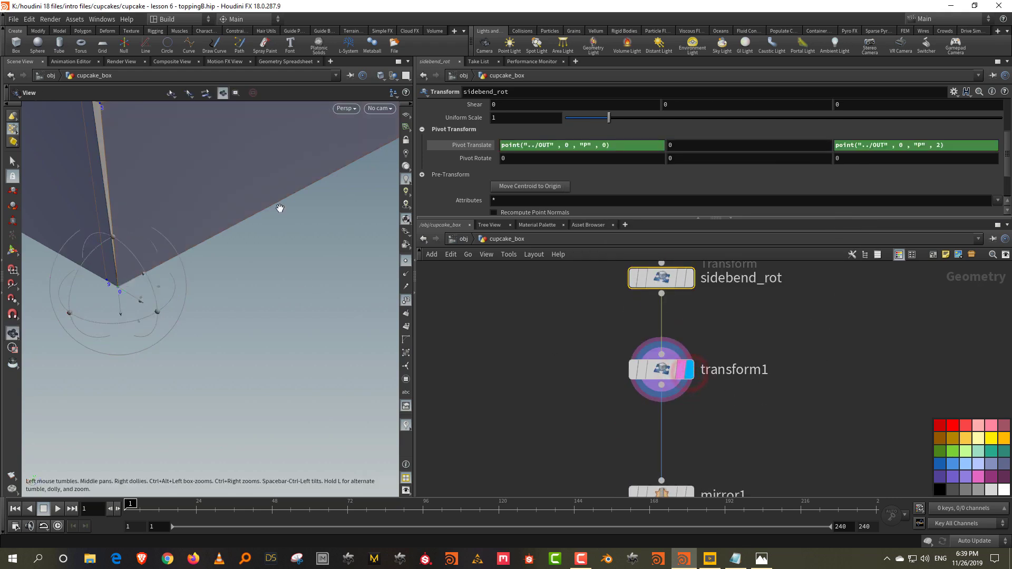
alt+drag(280, 208, 262, 327)
alt+right_drag(275, 185, 248, 185)
double_click(729, 374)
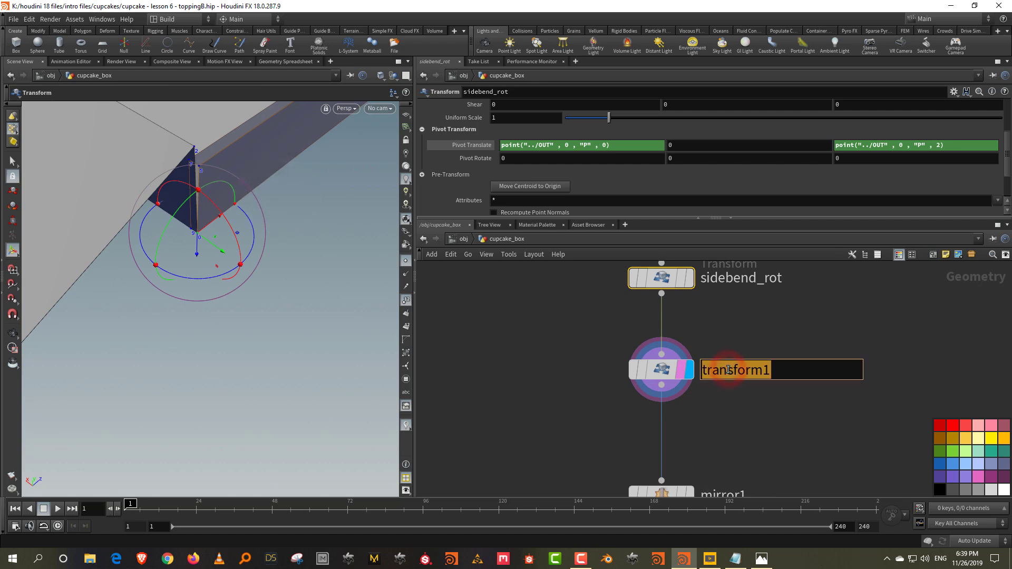
text(frontflap_rot)
key(Return)
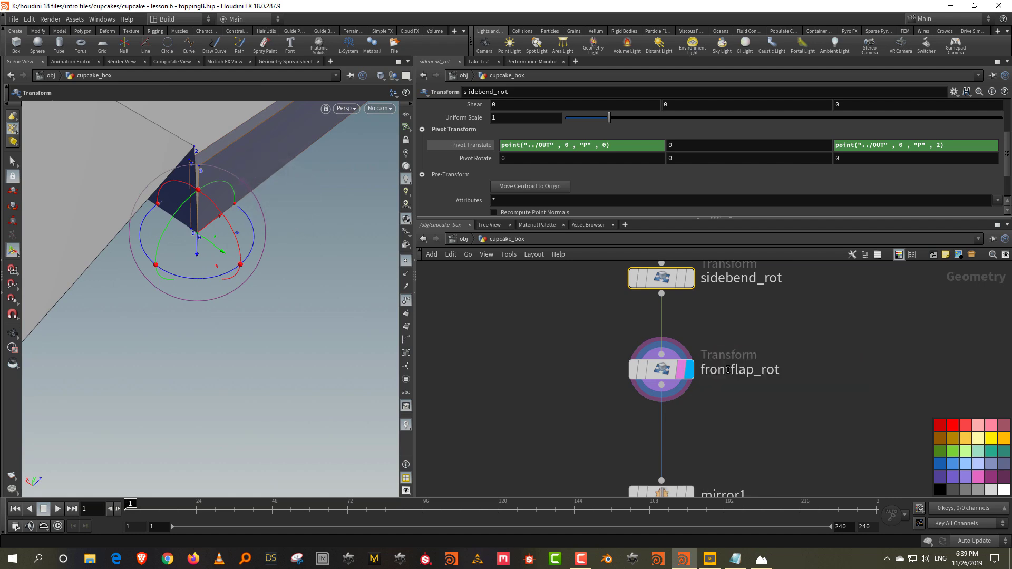
Set frontflap_rot's Z pivot translate to the expression point("../OUT" , 12 , "P" , 2).
key(Escape)
drag(270, 217, 203, 229)
right_drag(199, 244, 217, 185)
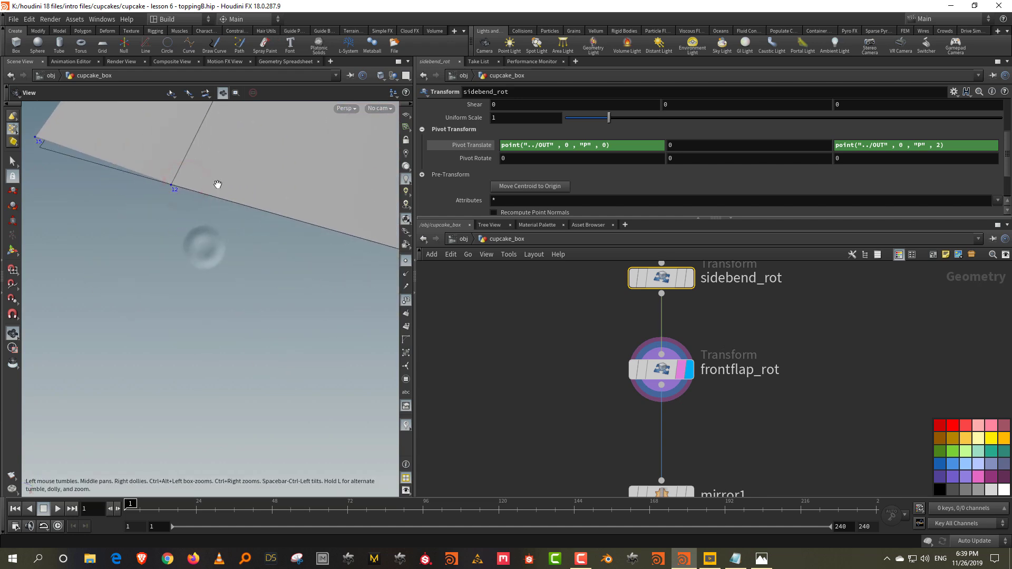
drag(217, 185, 271, 152)
drag(754, 331, 653, 385)
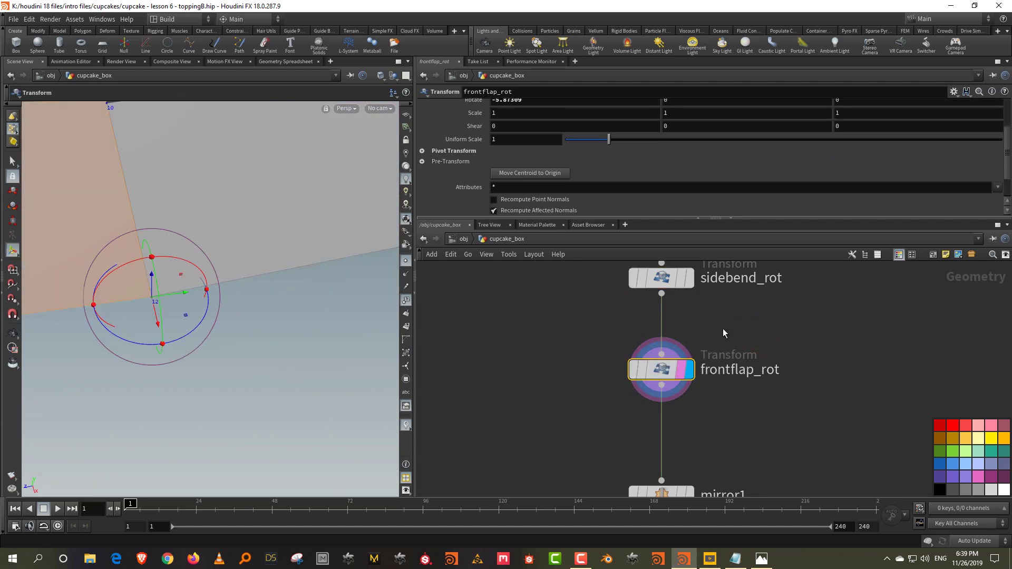
click(422, 151)
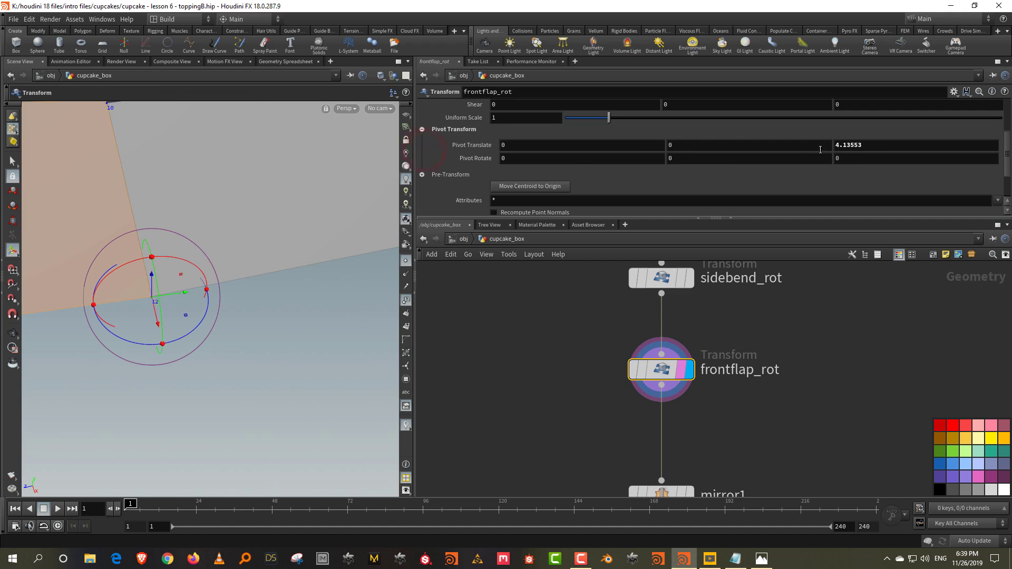
click(879, 144)
text(point("../OUT" , 13 , "P" , 2))
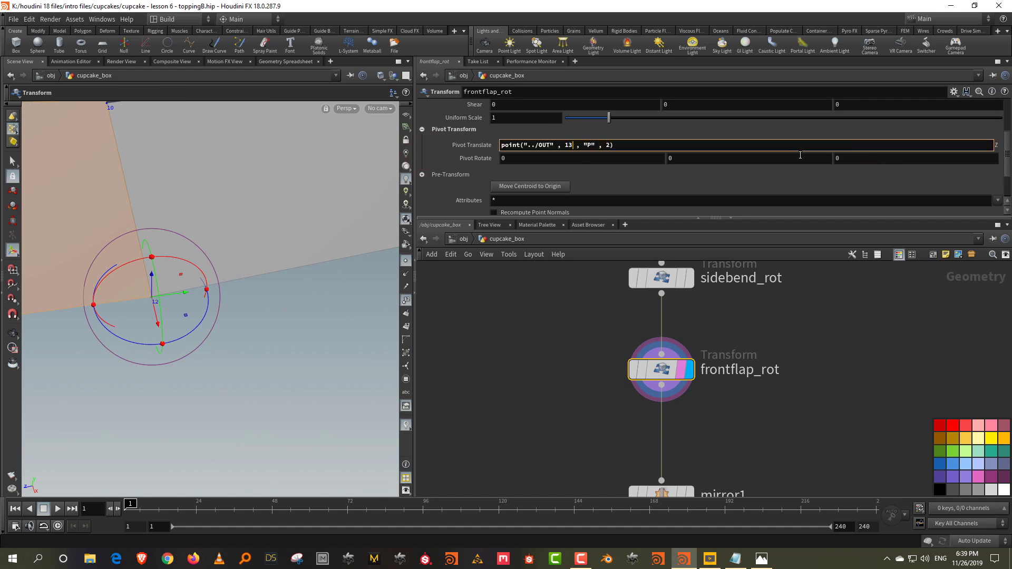
key(BackSpace)
text(2)
key(Return)
key(Escape)
Display the thickened box by showing and templating polyextrude2 below the mirror node.
drag(300, 226, 269, 210)
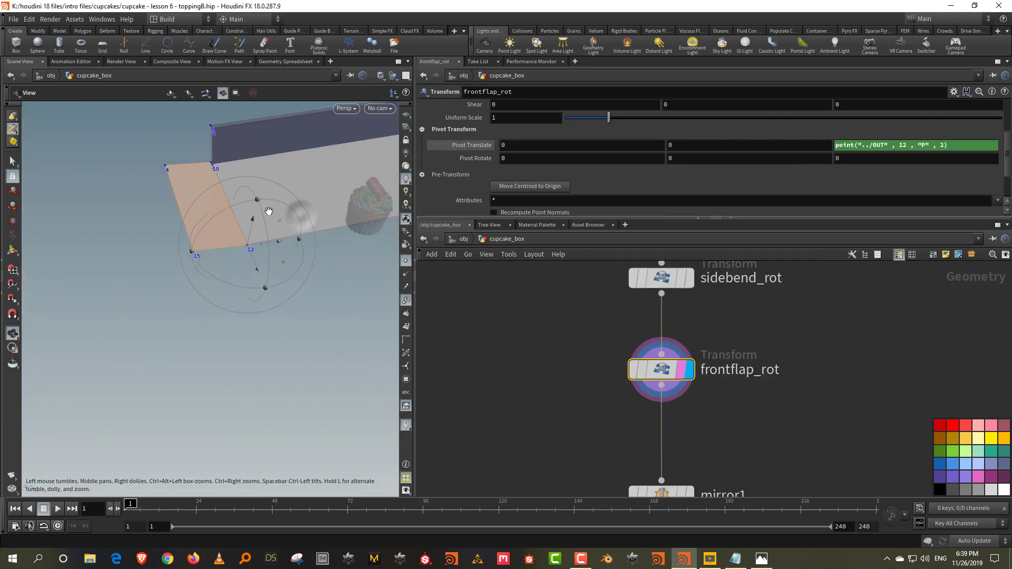
middle_drag(269, 210, 244, 239)
drag(244, 239, 308, 221)
middle_drag(826, 452, 815, 315)
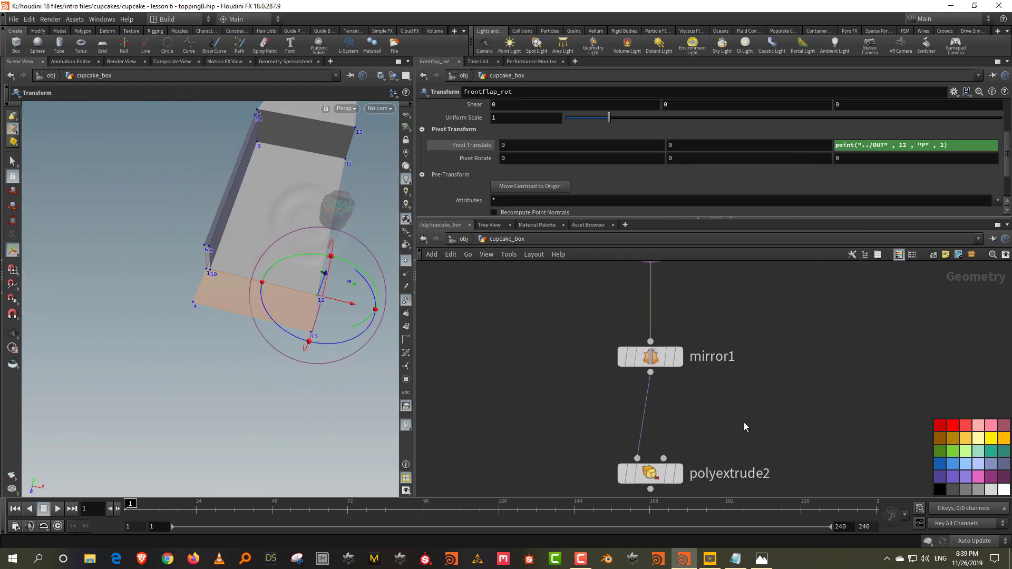
middle_drag(744, 426, 744, 370)
click(677, 416)
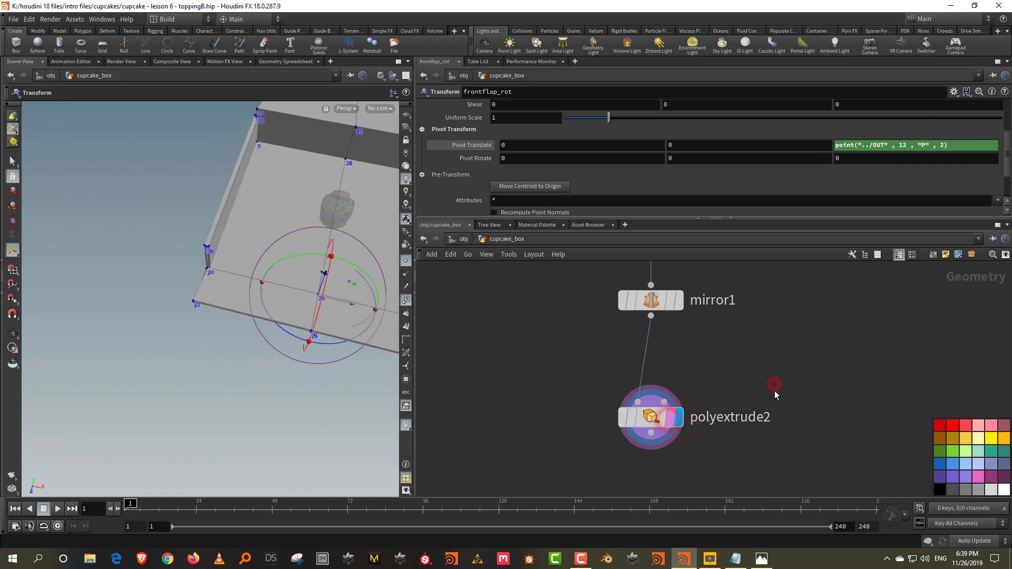
Enlarge grid1 in the viewport to about 7.9 by 6.8.
scroll(775, 389, down, 5)
middle_drag(747, 356, 752, 462)
scroll(727, 369, up, 5)
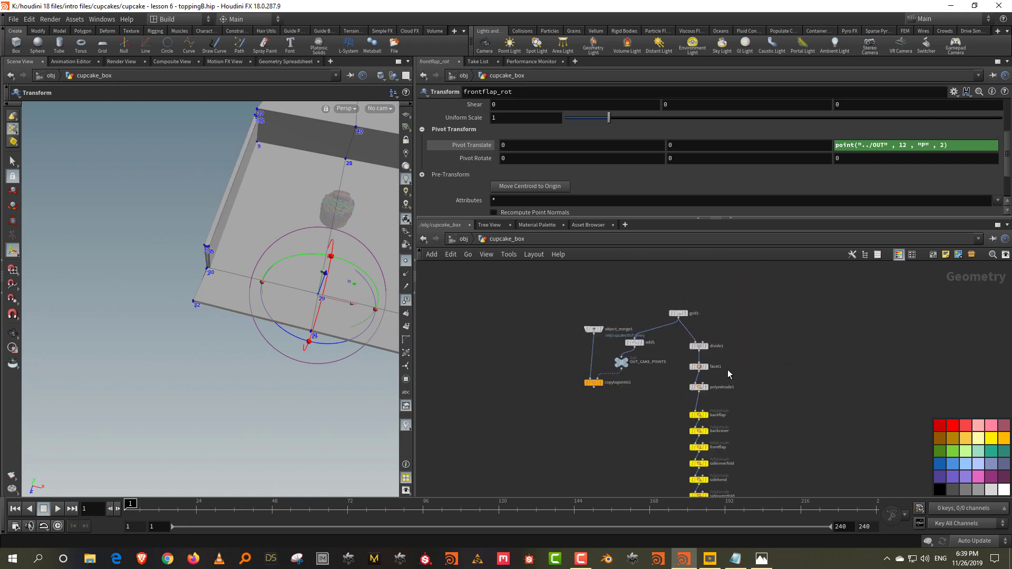
middle_drag(727, 369, 732, 455)
drag(693, 324, 603, 349)
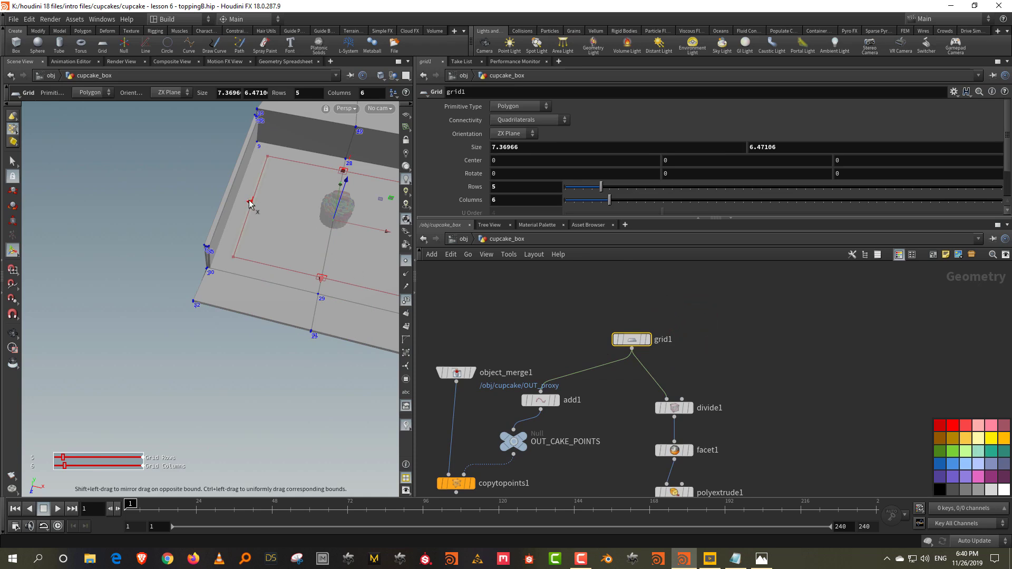
drag(250, 202, 249, 204)
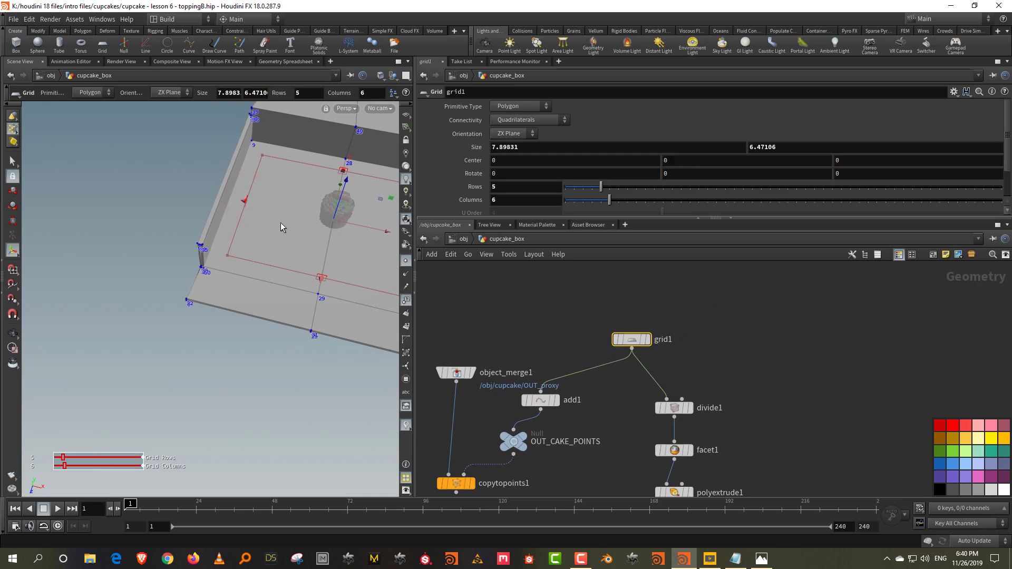
drag(322, 278, 248, 198)
key(Escape)
Template copytopoints1 and view the cupcake layout inside the box from above.
middle_drag(572, 444, 602, 377)
click(498, 416)
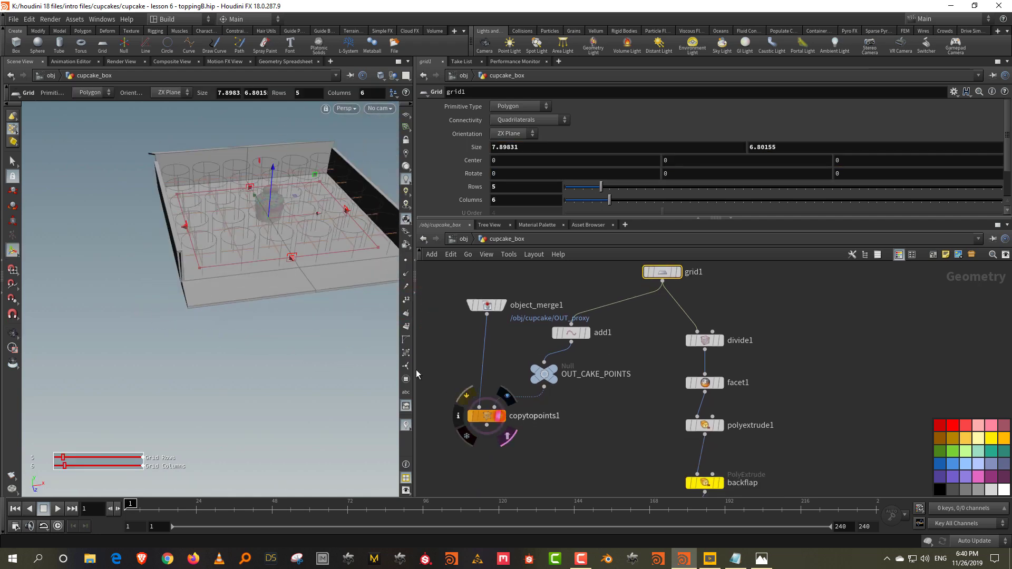
alt+drag(320, 303, 376, 295)
key(Return)
middle_drag(718, 255, 719, 293)
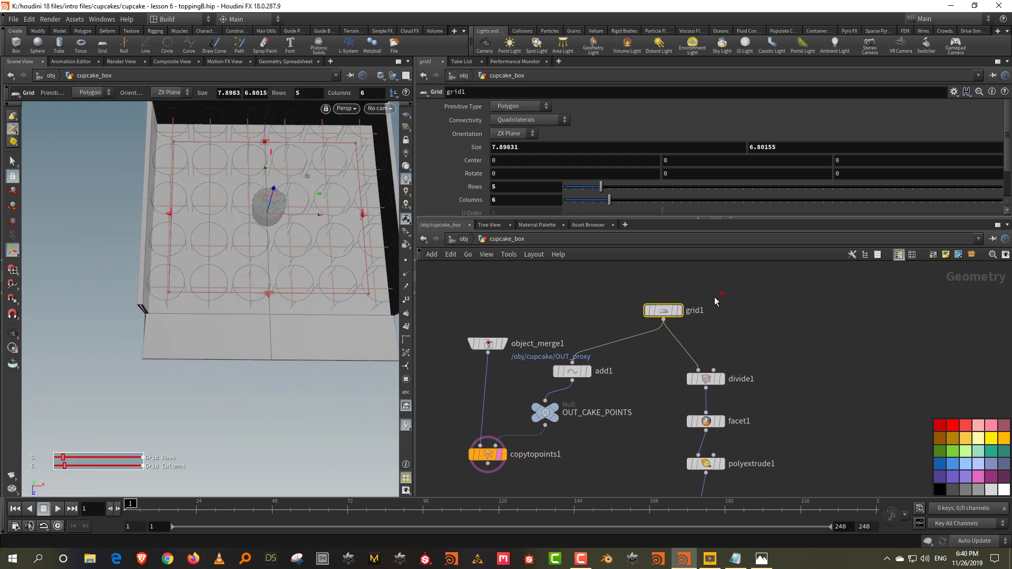
shift+drag(363, 215, 361, 216)
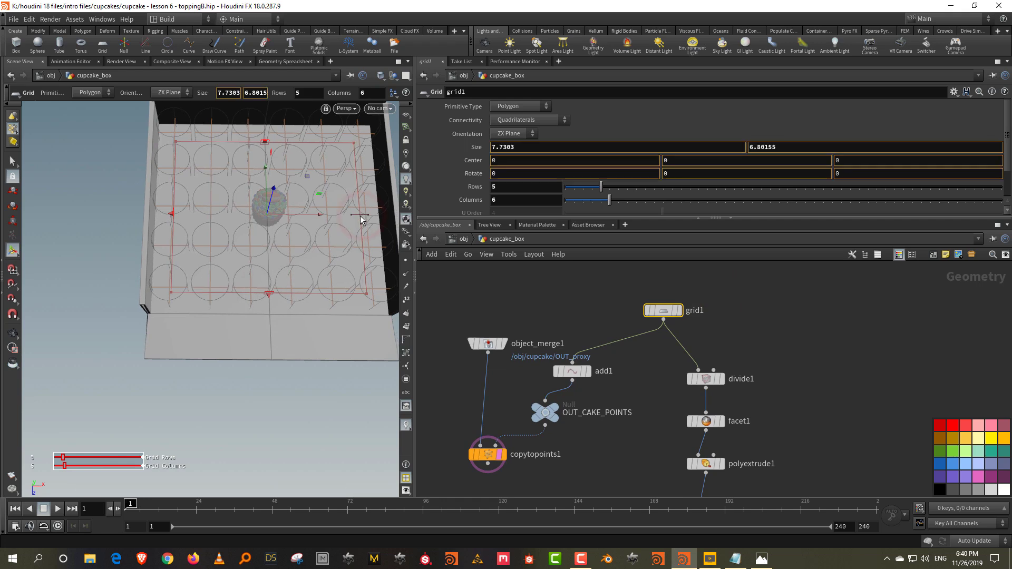
key(ctrl+z)
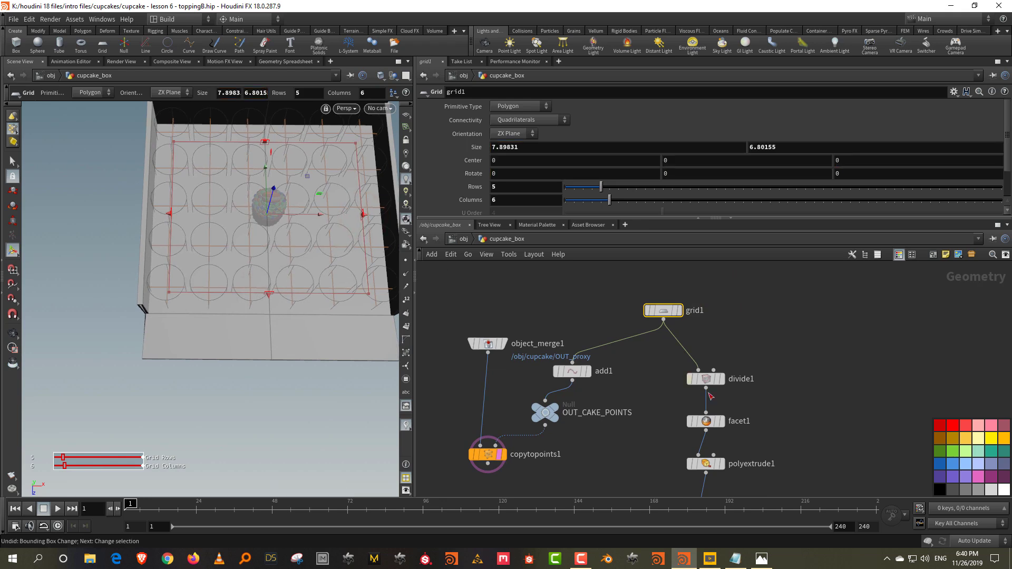
key(ctrl+z)
Narrow grid1's first size dimension in the viewport to about 7.8.
drag(363, 216, 361, 217)
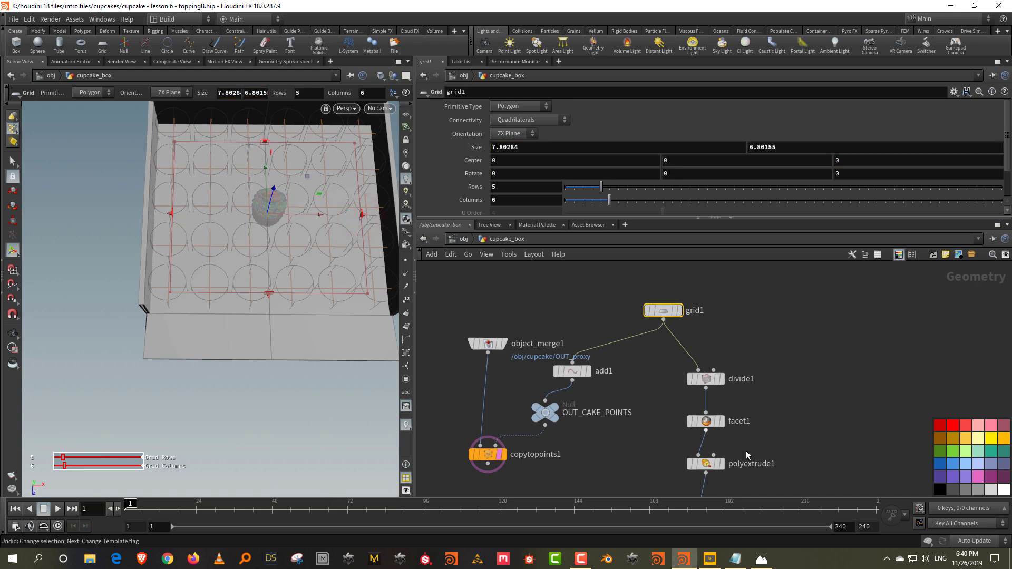
Set polyextrude1's inset to -0.988 and check the wider box floor around the cupcakes.
middle_drag(745, 451, 744, 383)
drag(668, 391, 667, 391)
scroll(712, 147, up, 6)
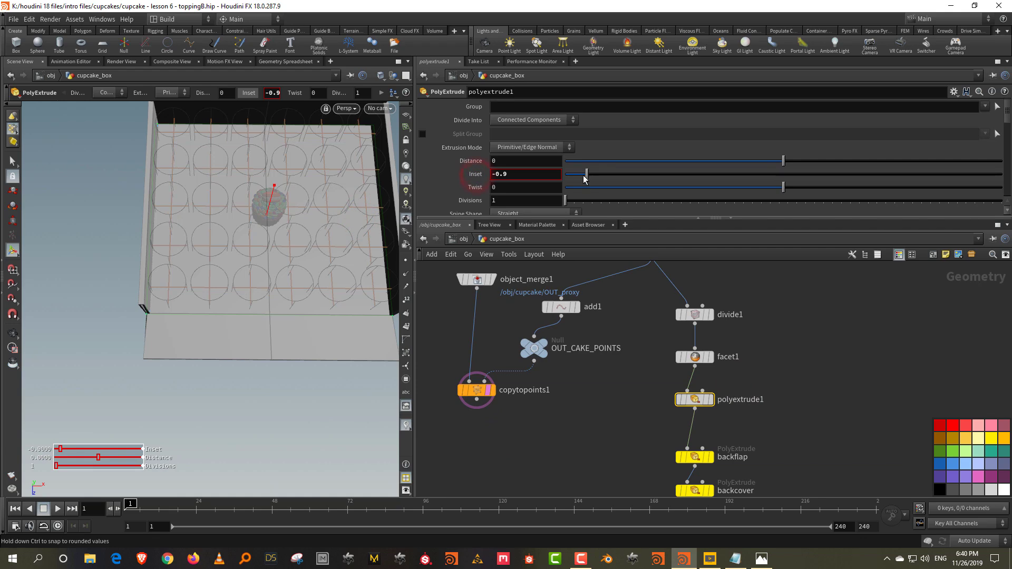
drag(586, 179, 569, 178)
alt+drag(154, 172, 209, 187)
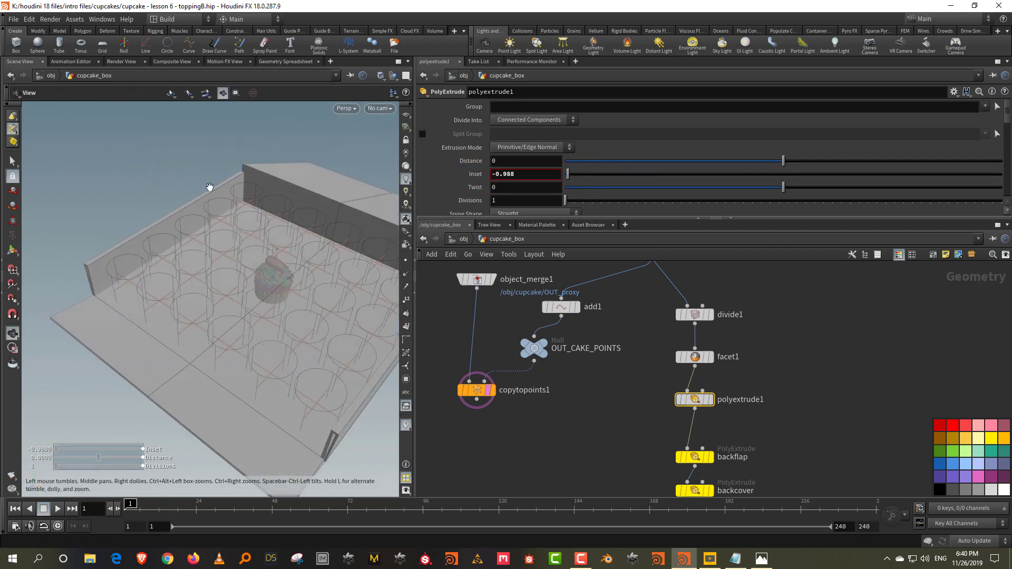
alt+right_drag(219, 179, 253, 195)
alt+drag(253, 195, 305, 164)
alt+middle_drag(305, 164, 165, 253)
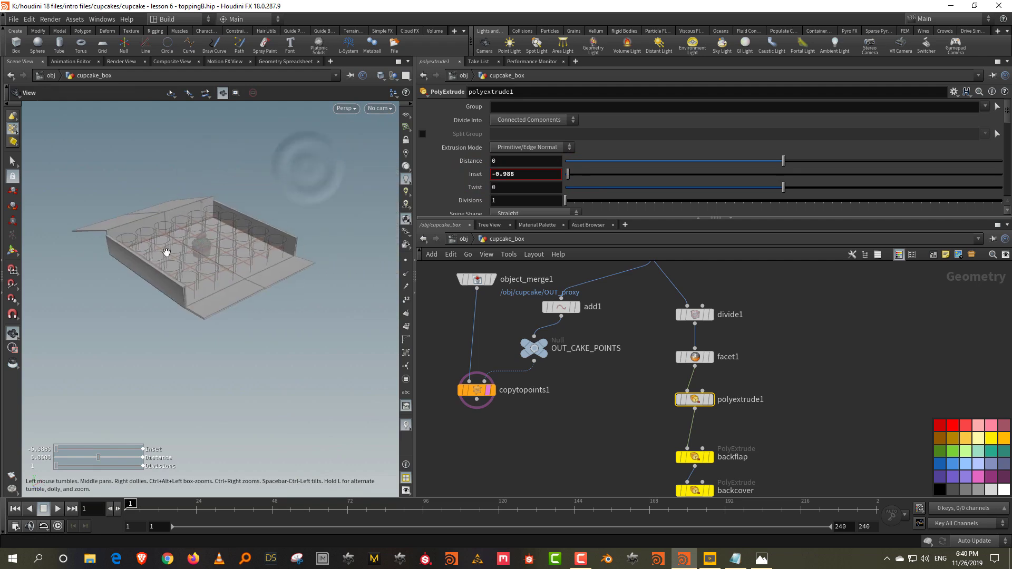
scroll(807, 336, down, 4)
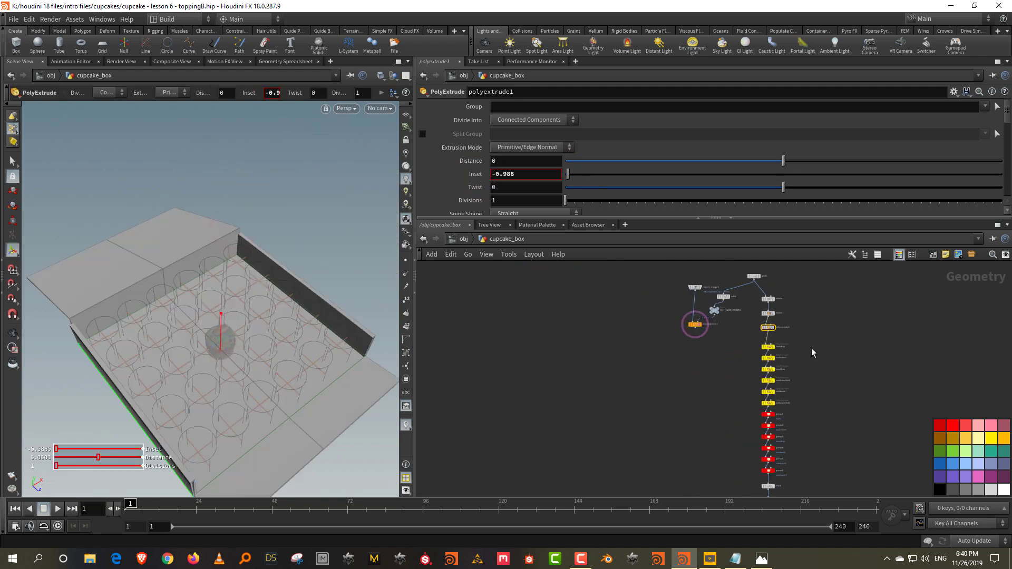